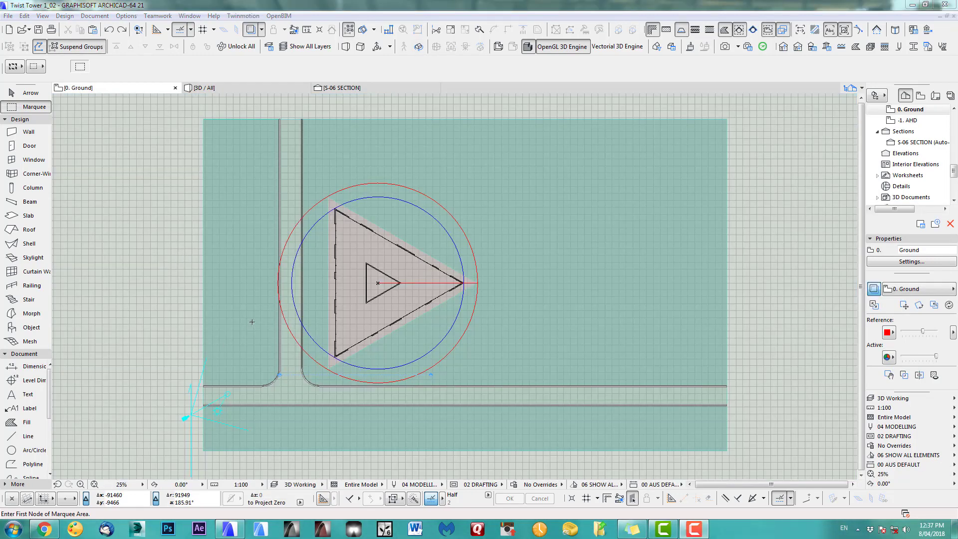
Step: Examine the triangular ground-floor building in 3D from several angles, and return to the ground floor plan
key(F3)
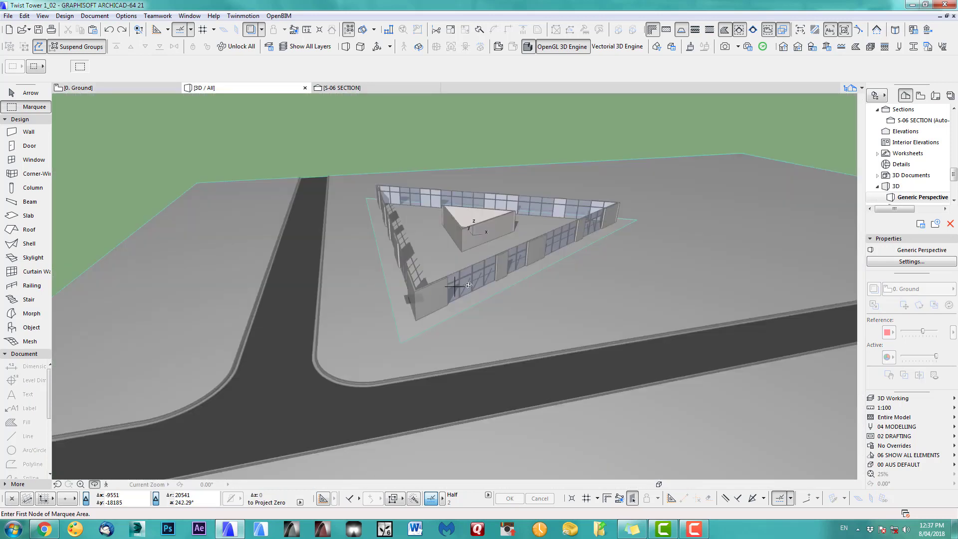
shift+middle_drag(454, 285, 415, 355)
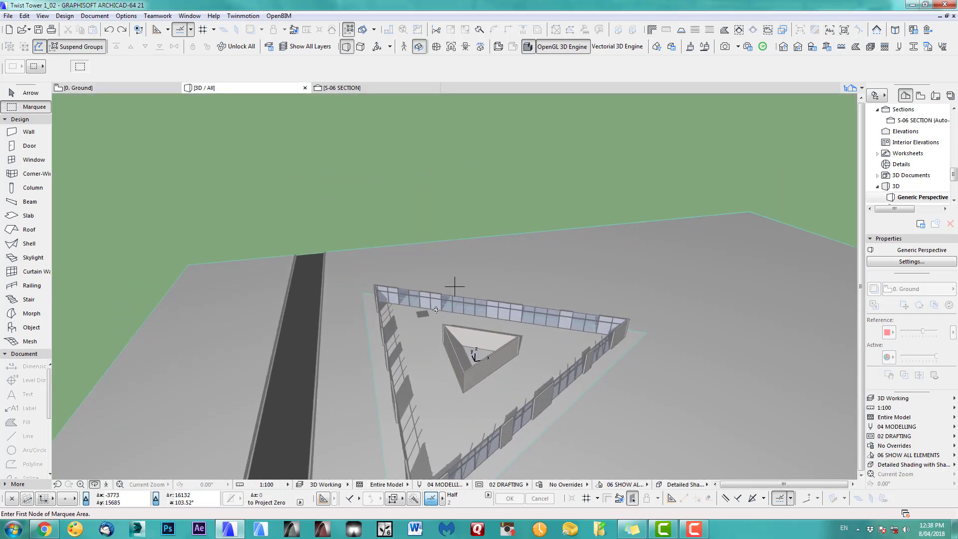
drag(454, 285, 474, 296)
middle_drag(474, 296, 483, 243)
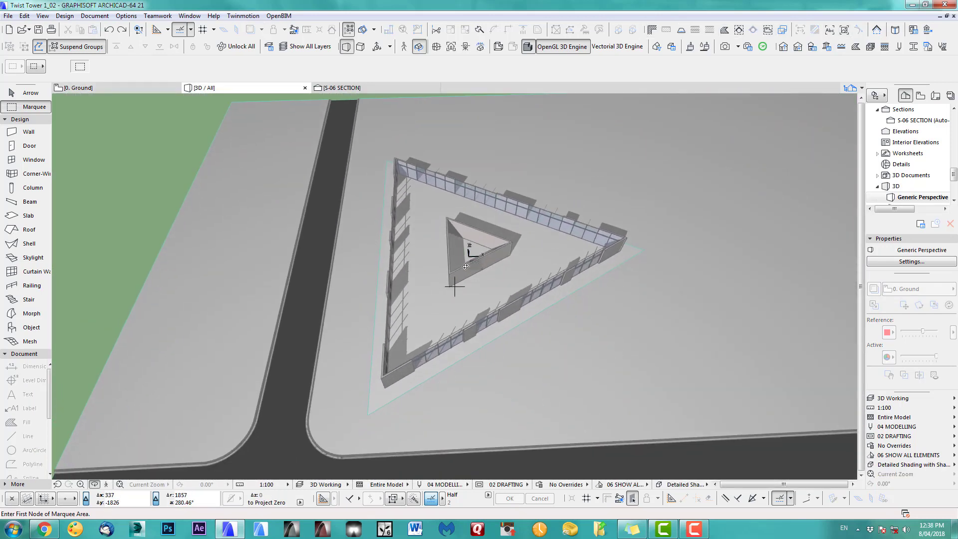
shift+middle_drag(469, 307, 474, 298)
scroll(474, 298, up, 3)
drag(473, 298, 340, 340)
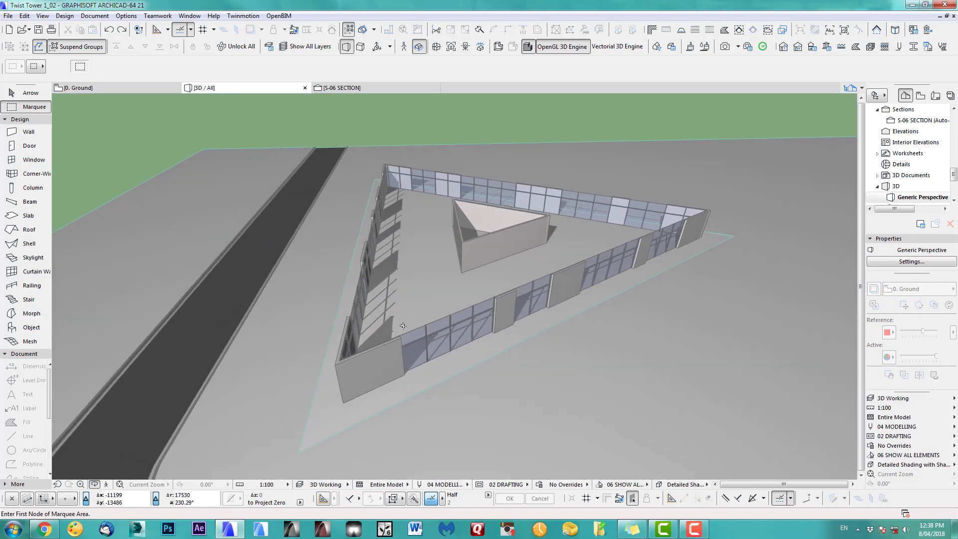
key(F2)
Step: Inspect the red radial line running from the triangle's centre to the outer red circle on the ground plan
scroll(456, 282, up, 3)
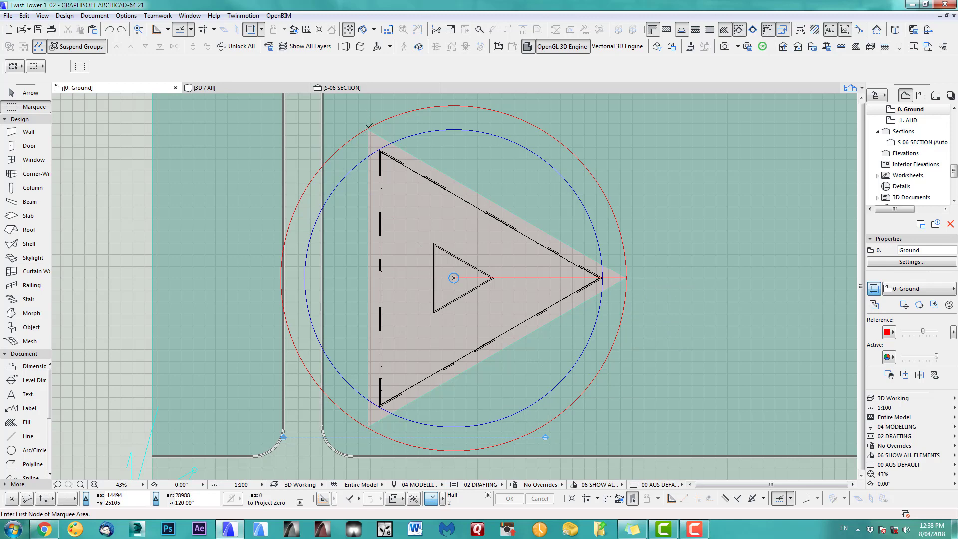
shift+click(532, 279)
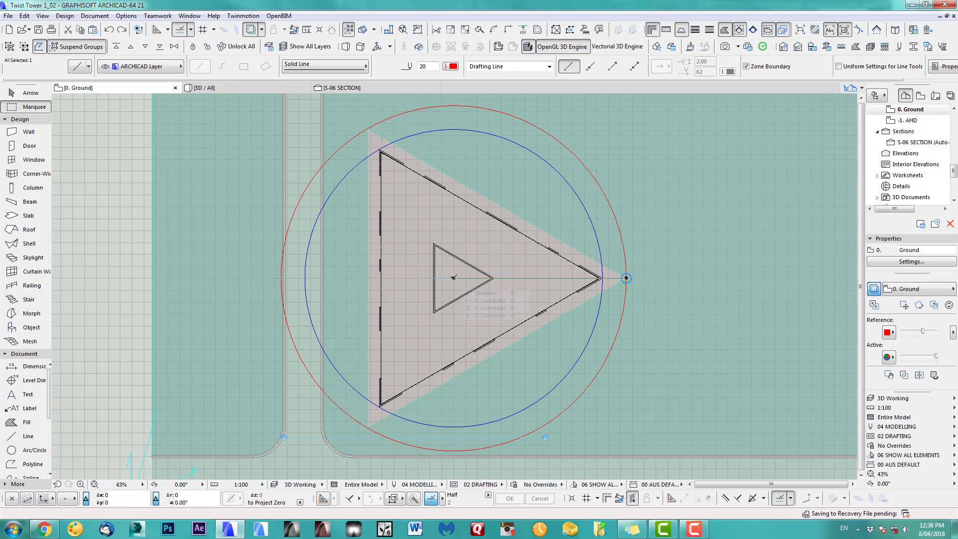
scroll(543, 278, up, 4)
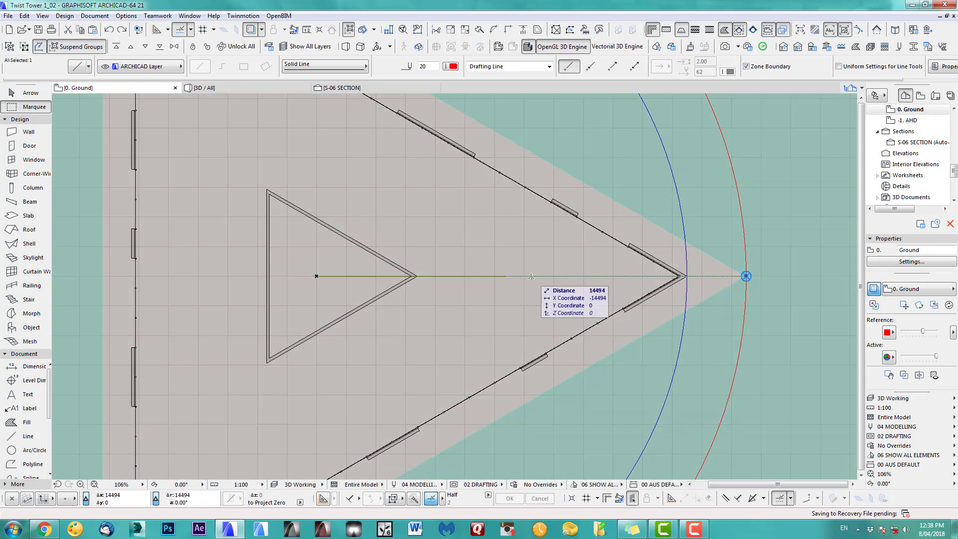
scroll(473, 314, down, 5)
middle_drag(474, 315, 522, 274)
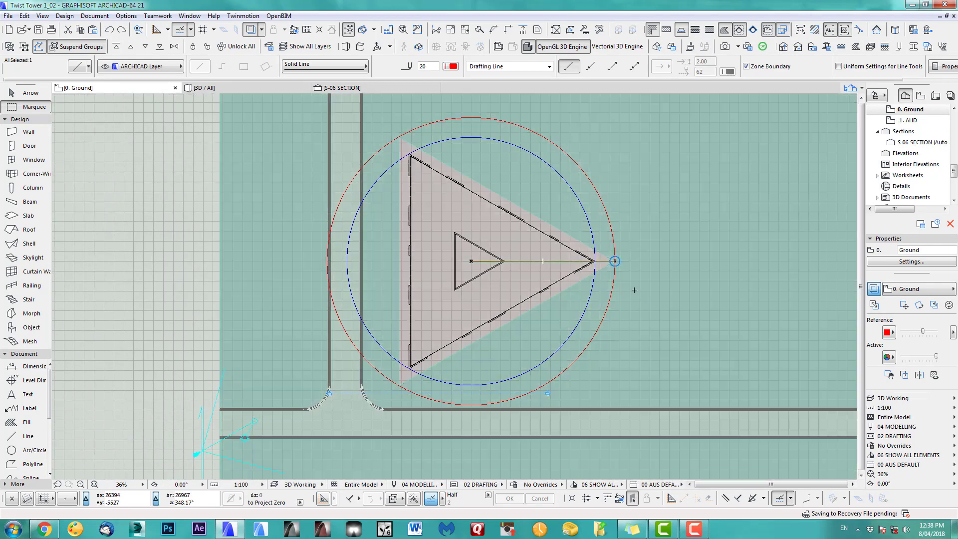
key(Escape)
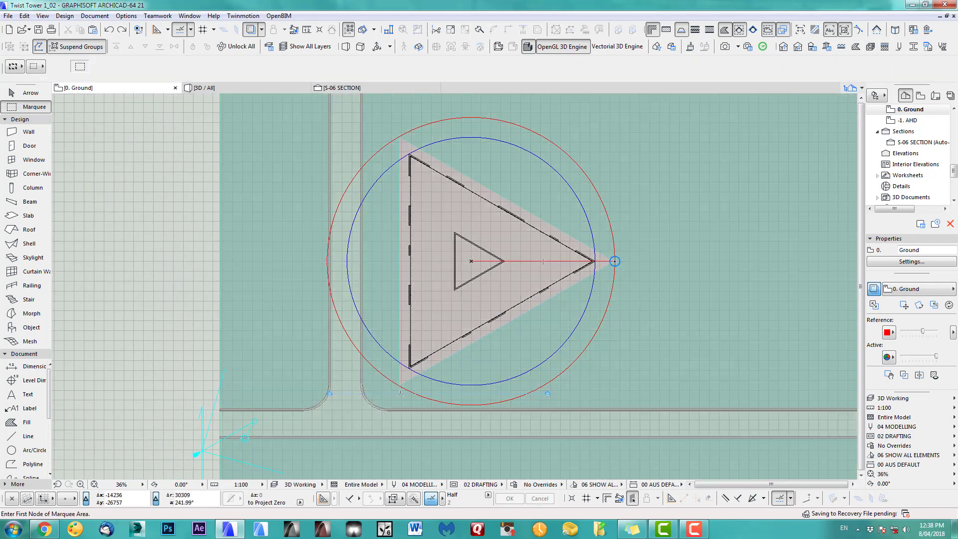
Step: Configure the default slab with a thickness of 3600 and its reference plane at the bottom
scroll(399, 389, up, 3)
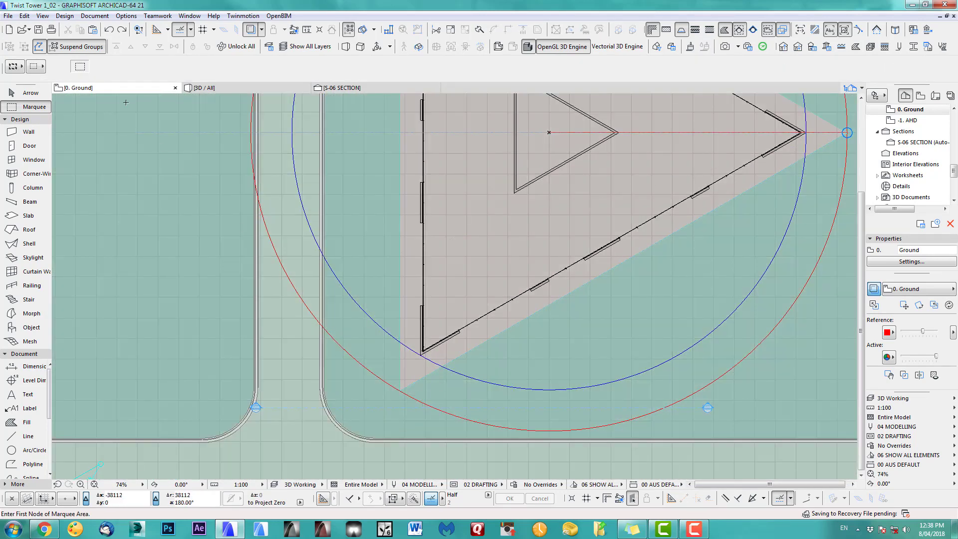
click(30, 219)
double_click(31, 220)
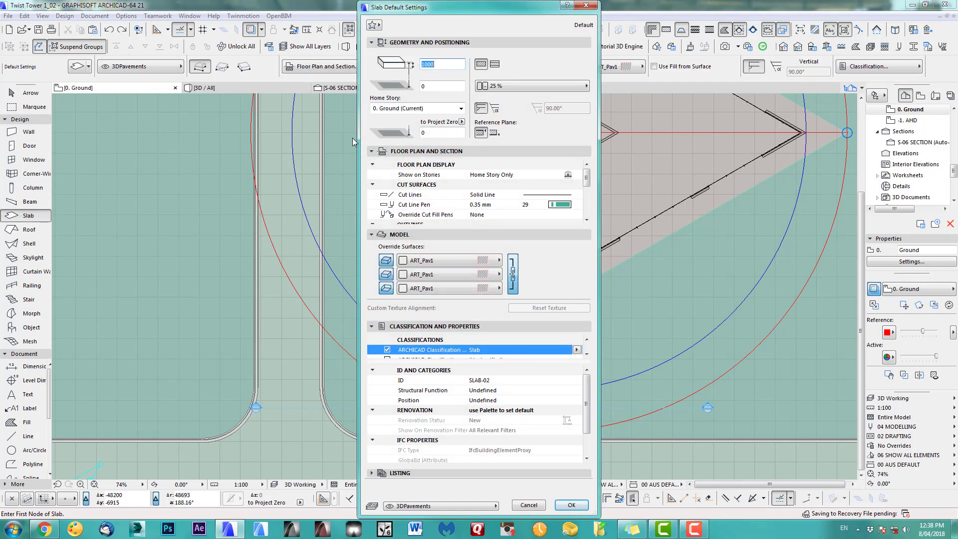
click(494, 134)
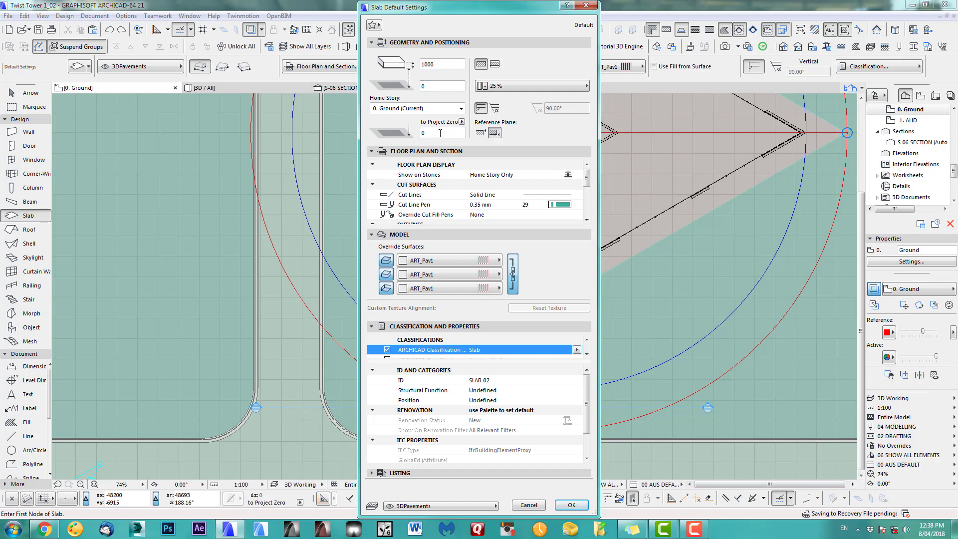
double_click(441, 65)
Step: Override the default slab's surfaces with ART_Column1 and assign it to the 3DColumns layer
click(494, 262)
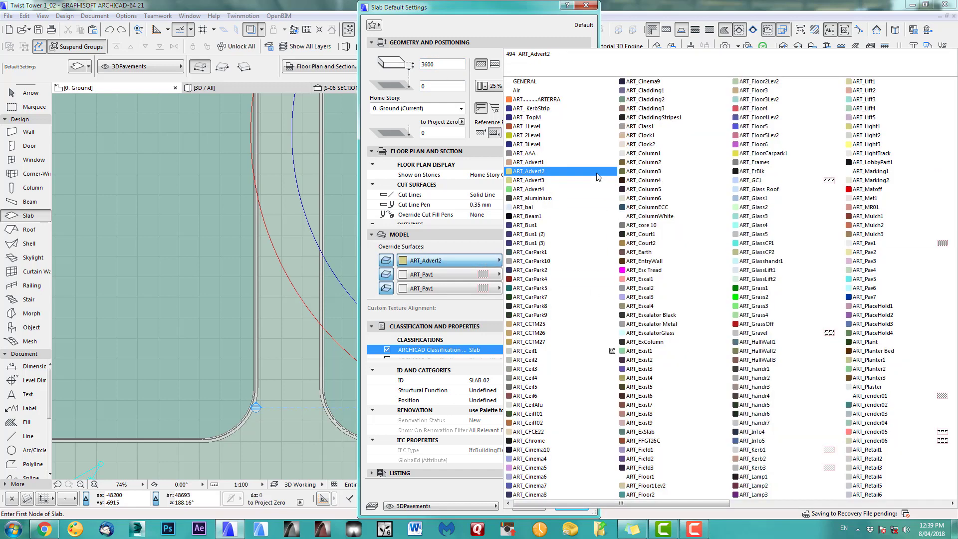
click(638, 153)
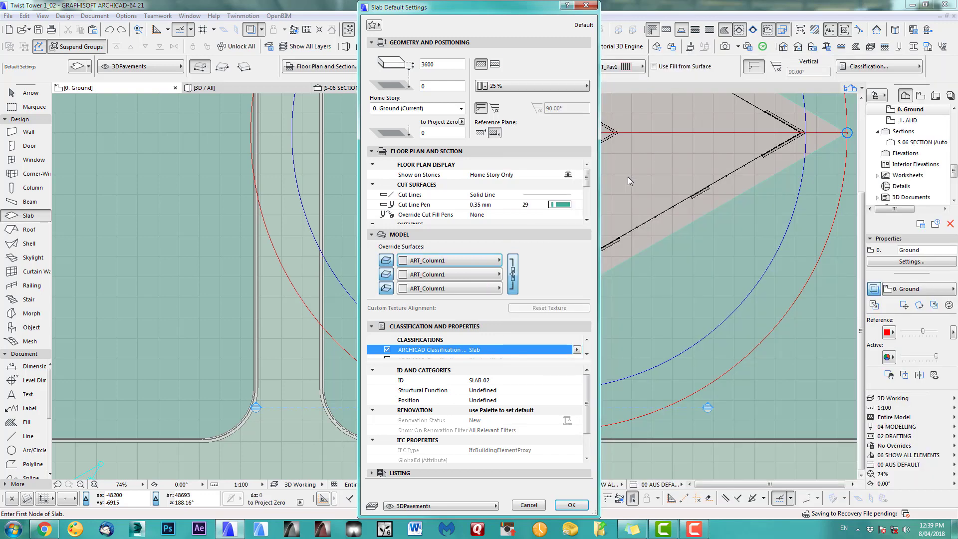
click(476, 507)
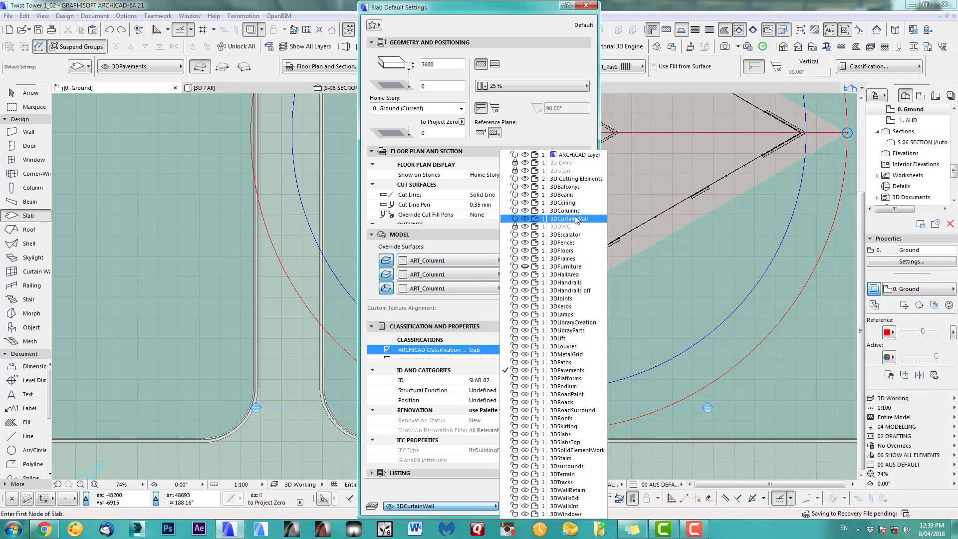
click(564, 210)
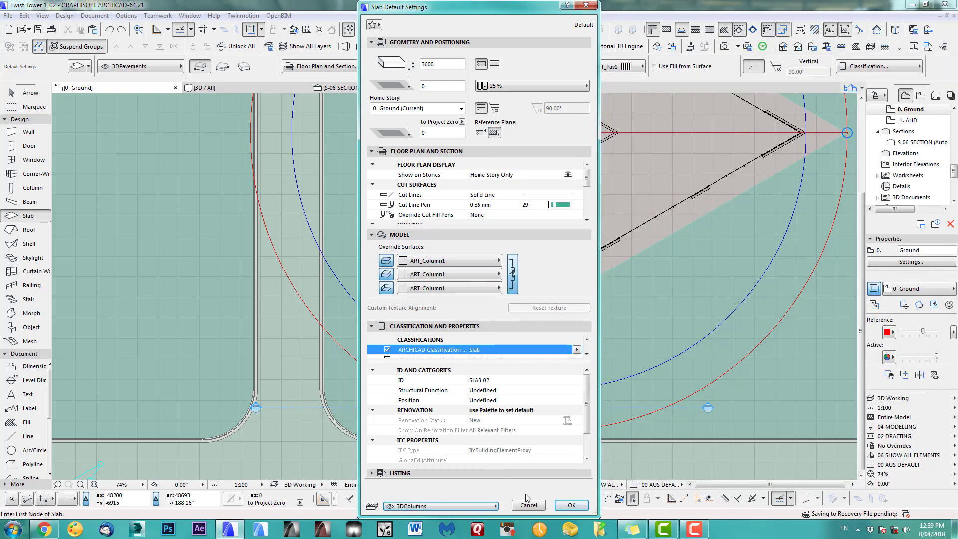
click(572, 504)
Step: Check the floor-to-floor heights of the ground and upper stories in Story Settings
scroll(655, 265, down, 4)
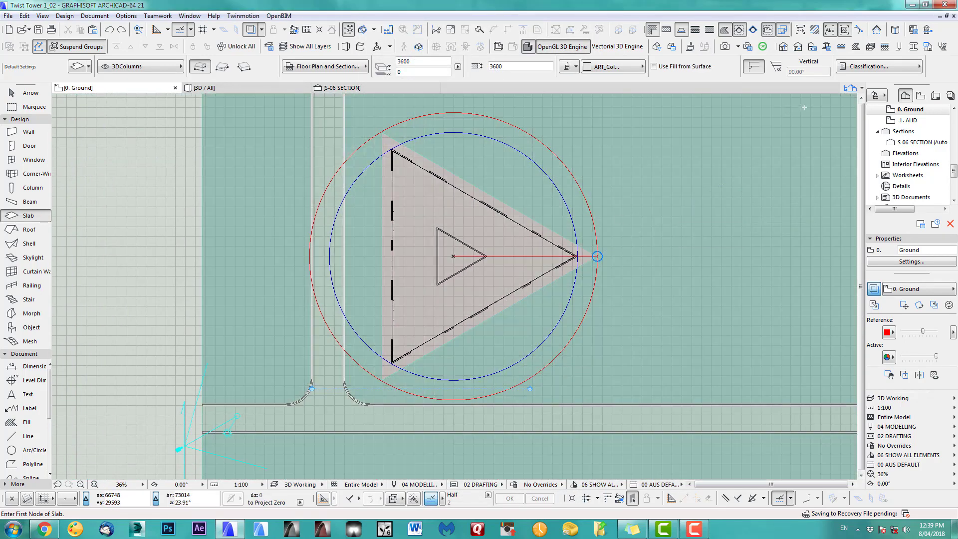
click(812, 46)
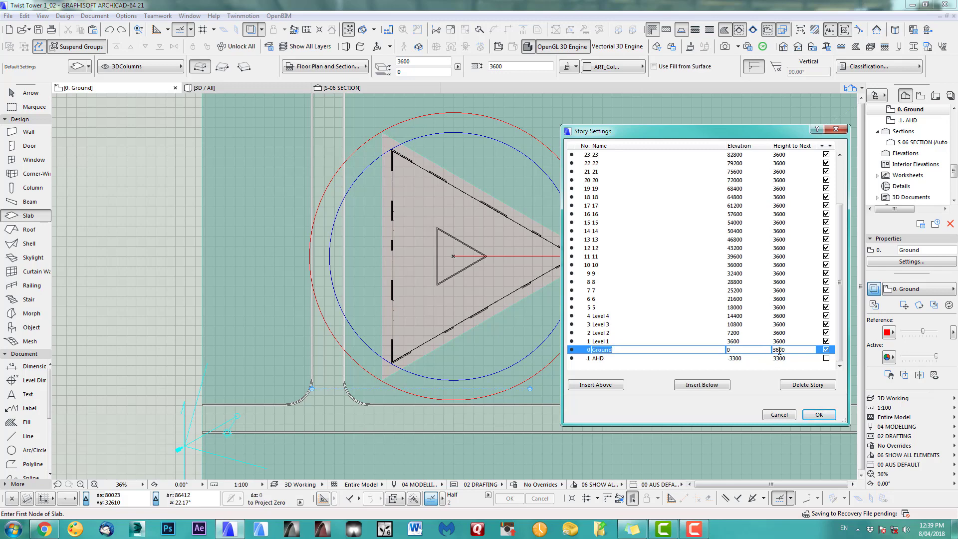
scroll(682, 328, up, 3)
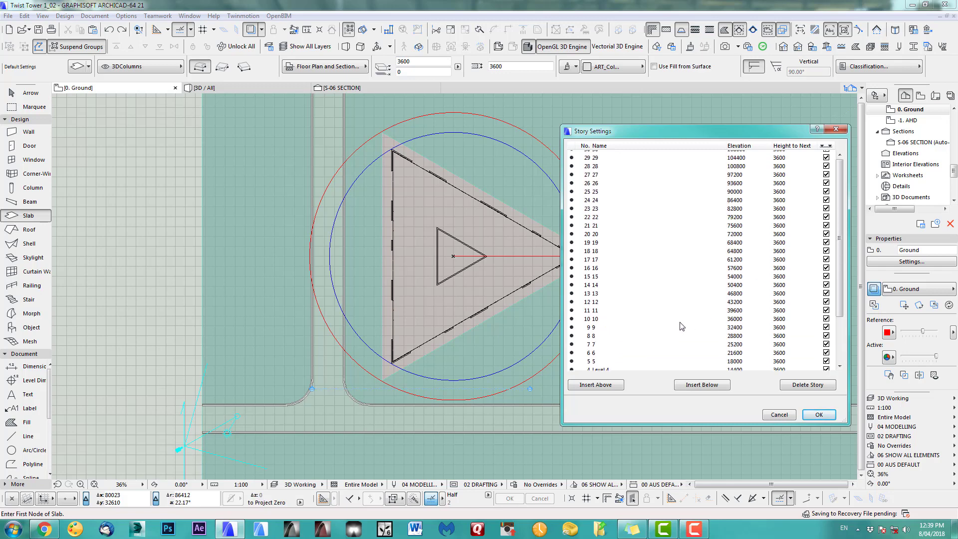
click(819, 415)
Step: Draw a triangular column slab with 1500 sides along both edges of the large floor slab's lower-left corner
scroll(411, 381, up, 6)
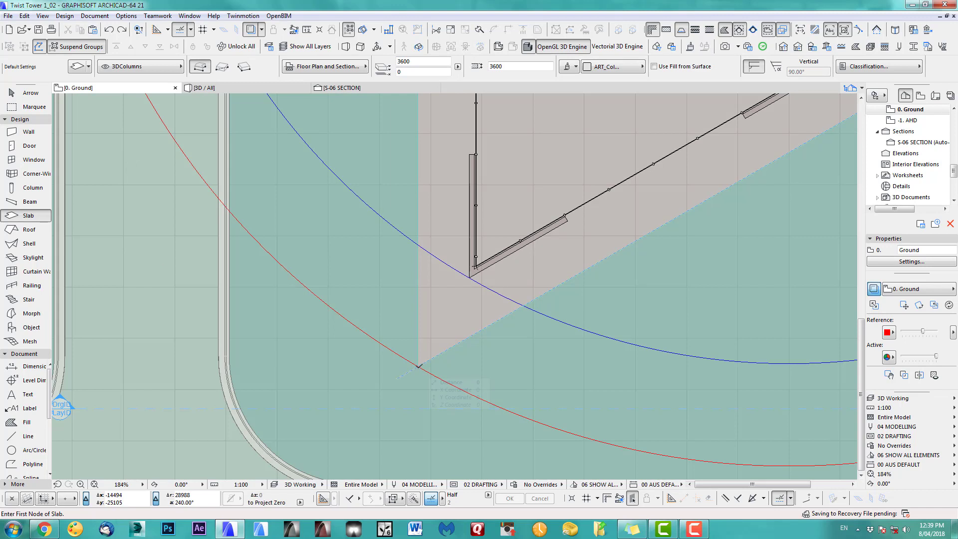
click(419, 366)
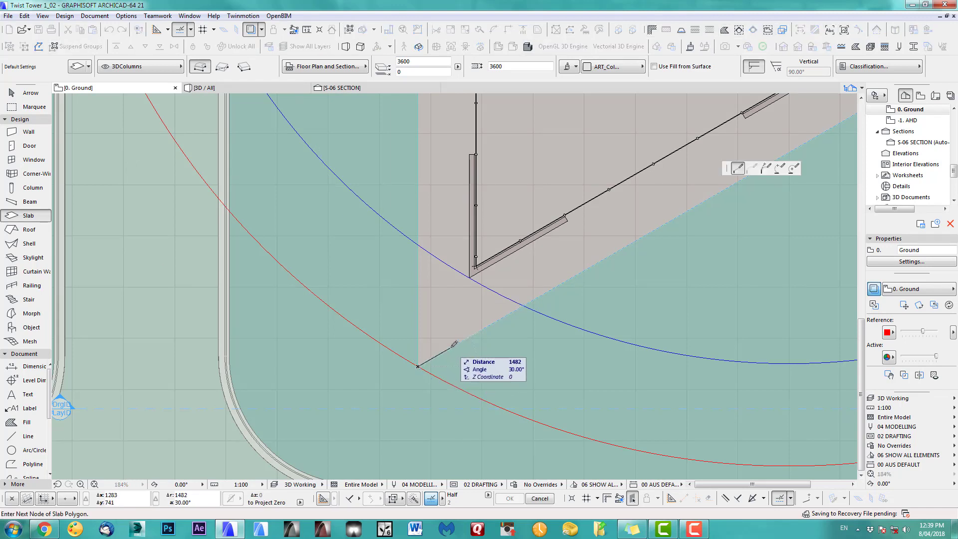
text(15)
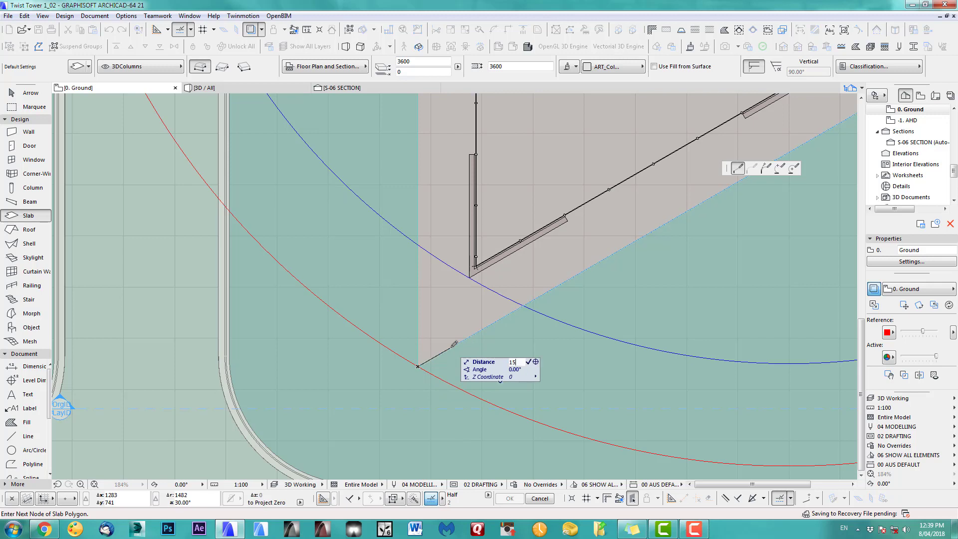
text(00)
key(Return)
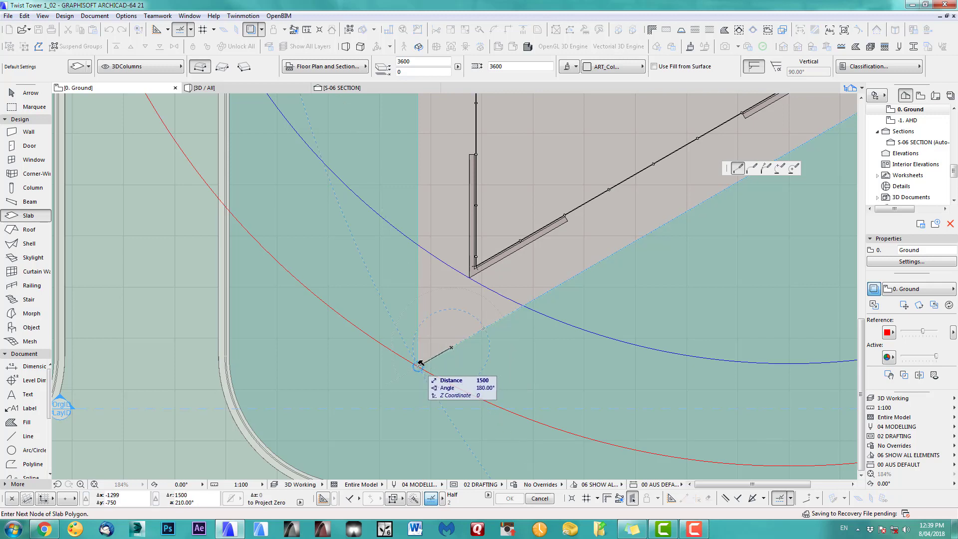
key(y)
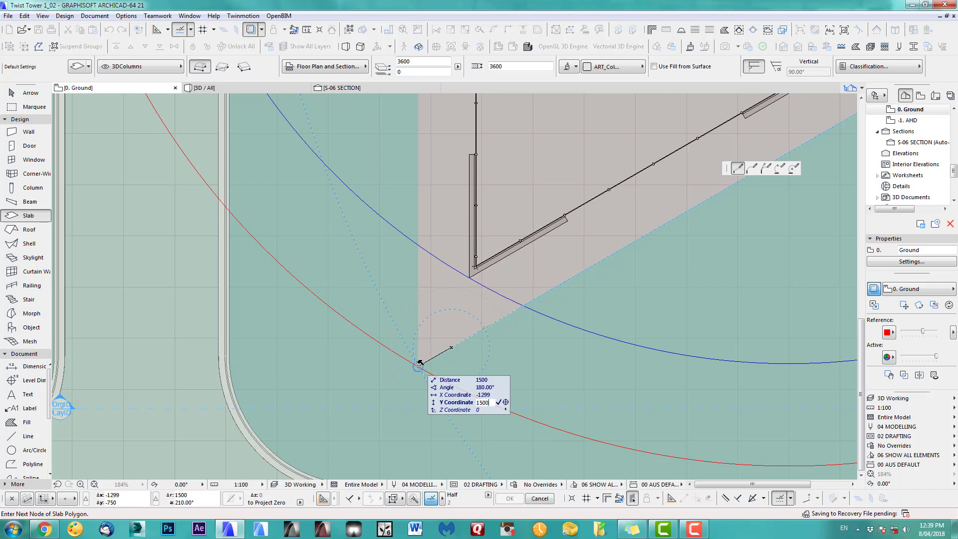
text(+1500)
key(Return)
key(Return)
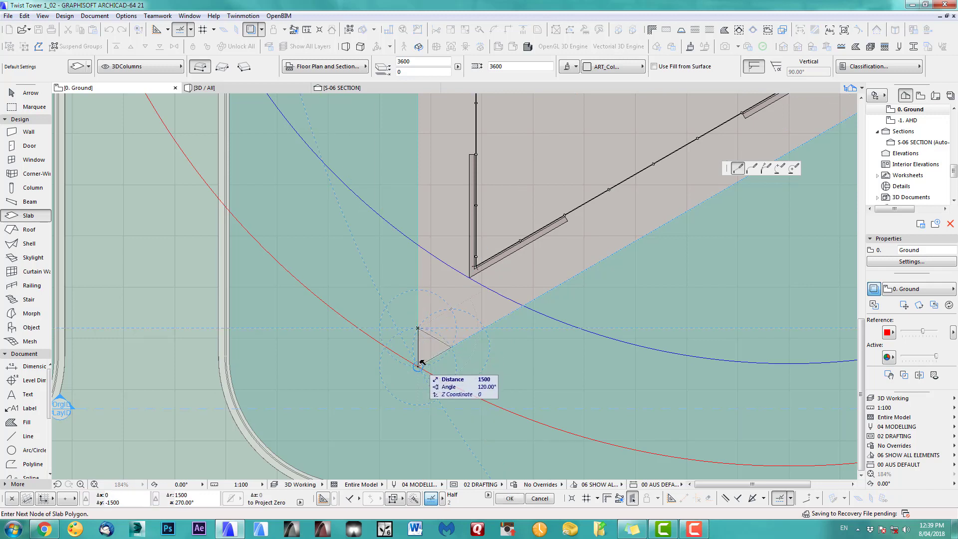
click(418, 366)
Step: Check the triangular corner column in the 3D view, and return to the ground floor plan
key(F3)
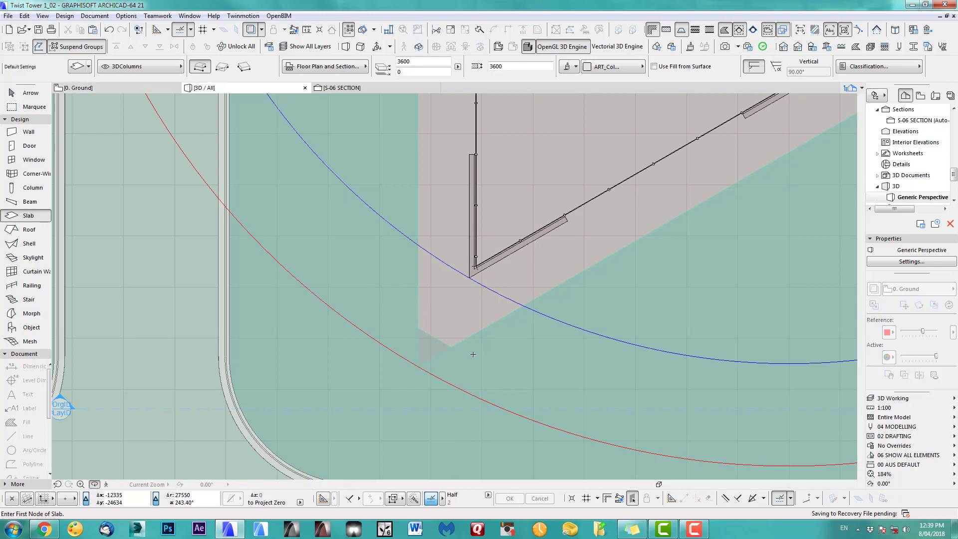
shift+middle_drag(453, 344, 455, 287)
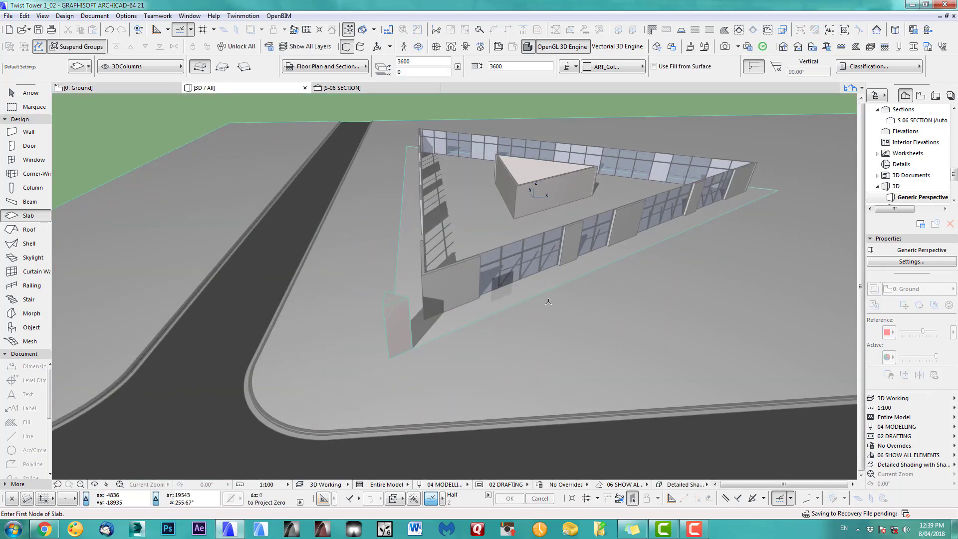
shift+middle_drag(529, 300, 376, 263)
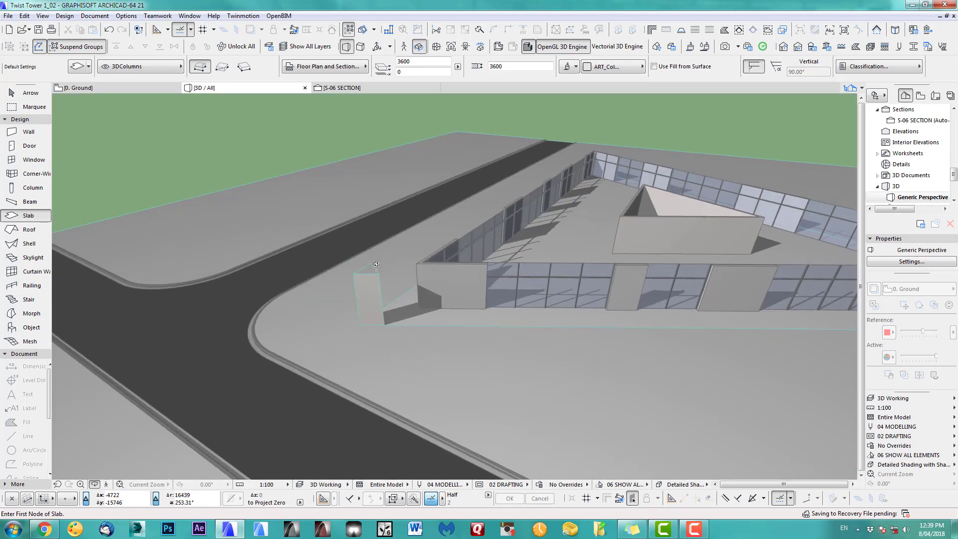
scroll(380, 316, up, 4)
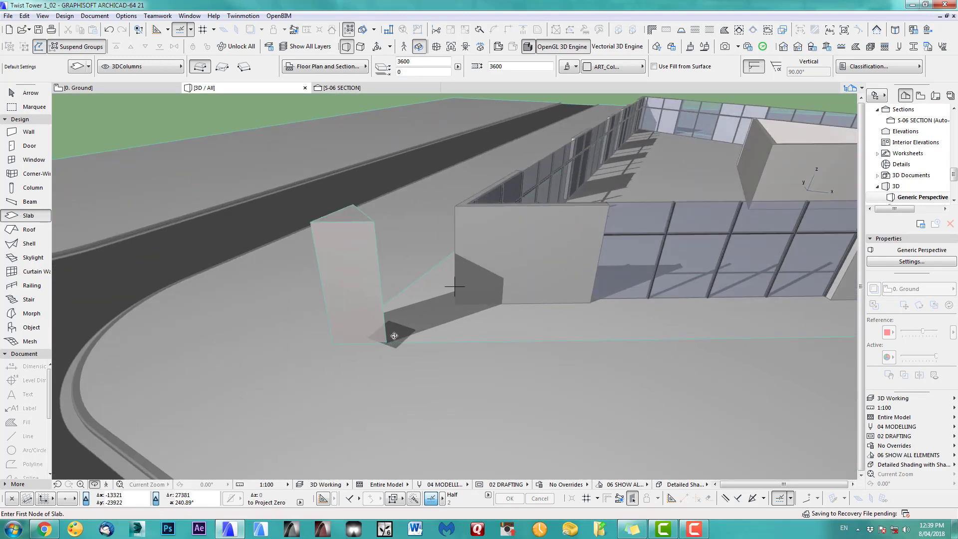
key(F2)
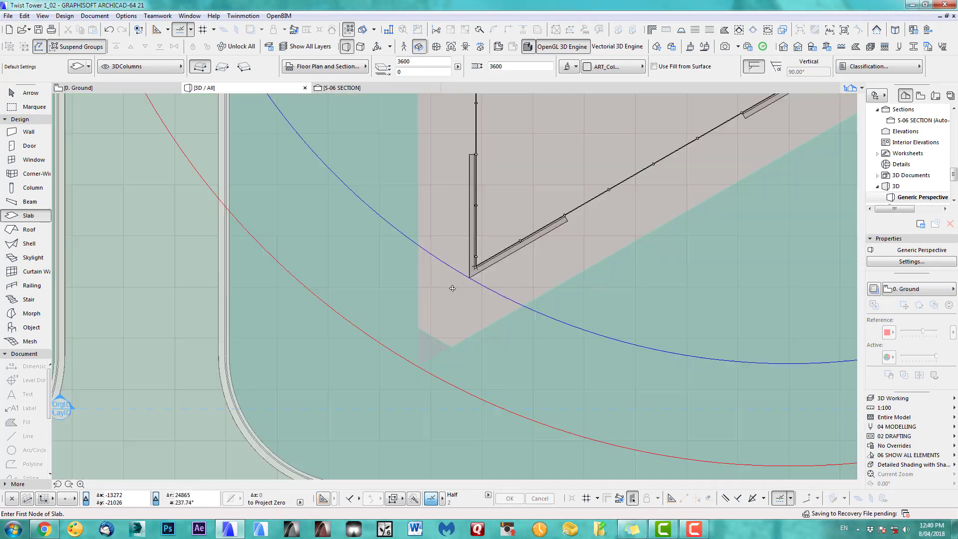
Step: Copy the large triangular floor slab from the ground floor and paste it in place on Level 1
scroll(419, 341, down, 6)
middle_drag(439, 340, 387, 361)
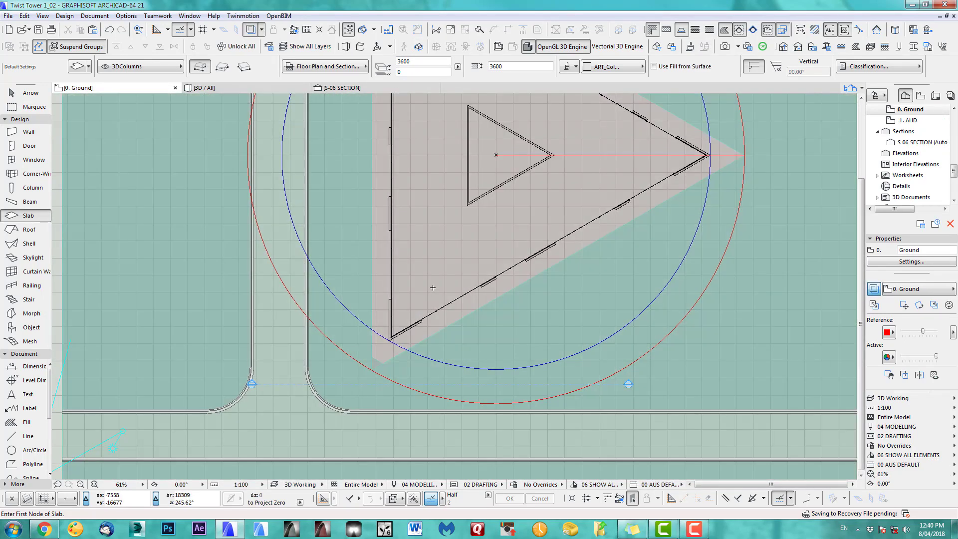
scroll(432, 288, down, 2)
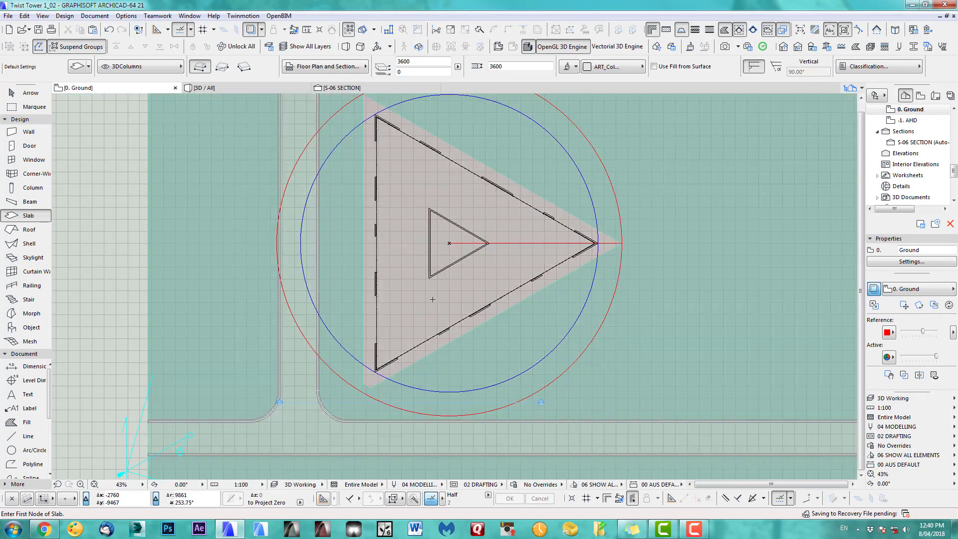
shift+click(433, 300)
scroll(436, 303, down, 2)
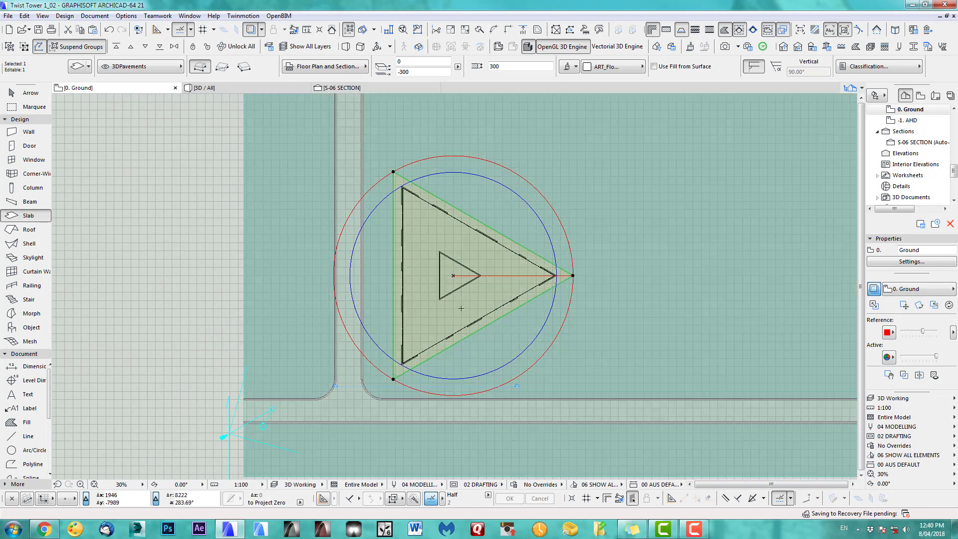
scroll(549, 259, up, 3)
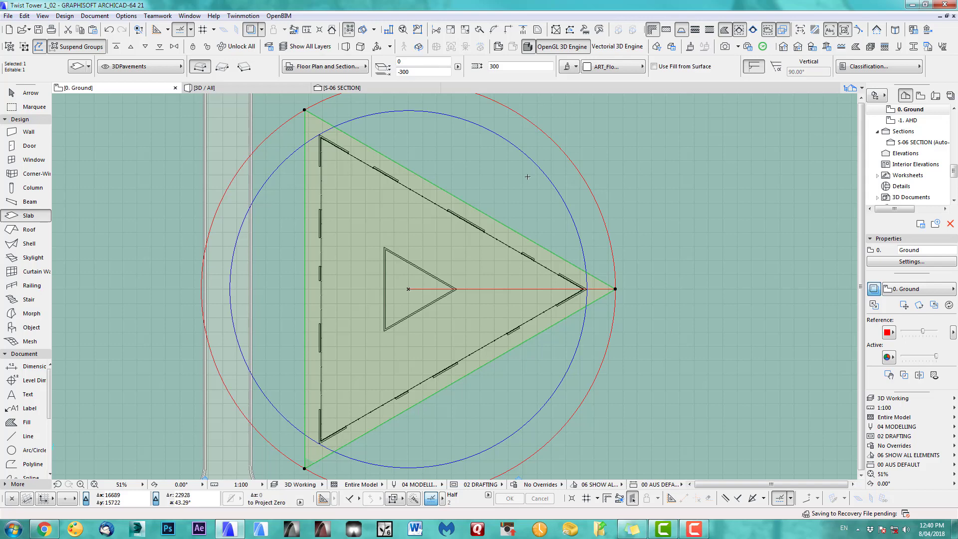
scroll(503, 278, down, 5)
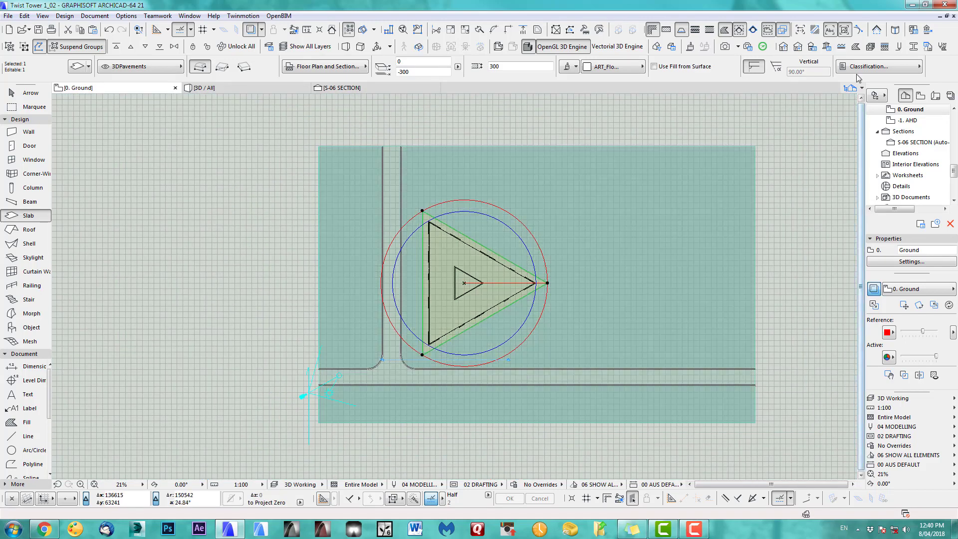
click(783, 47)
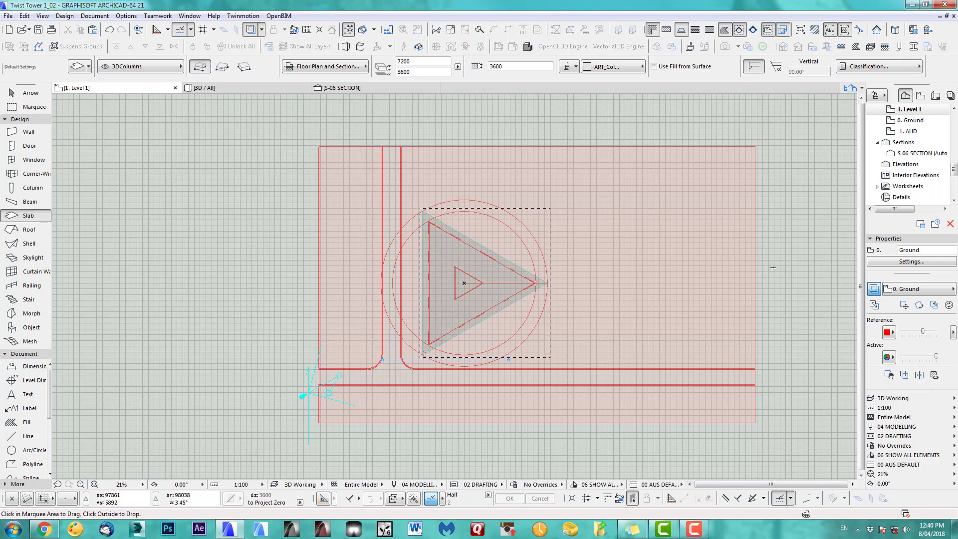
scroll(563, 329, up, 2)
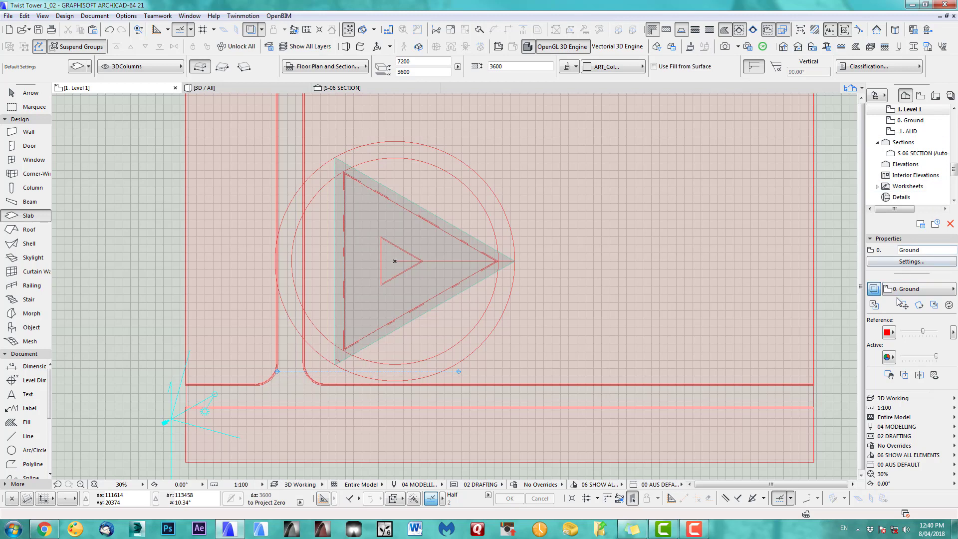
Step: Keep the uniform red colour of the ground floor trace reference and reduce its intensity slightly
click(892, 333)
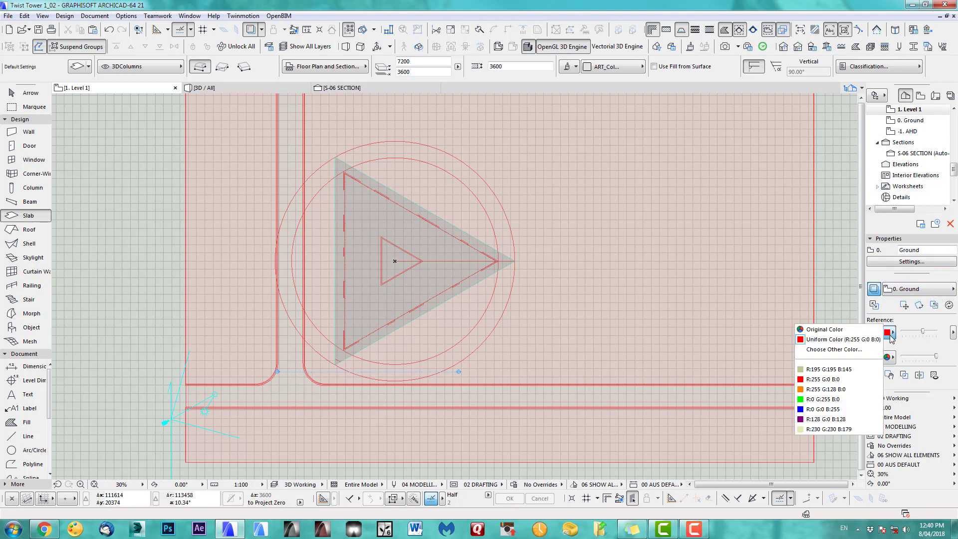
click(923, 344)
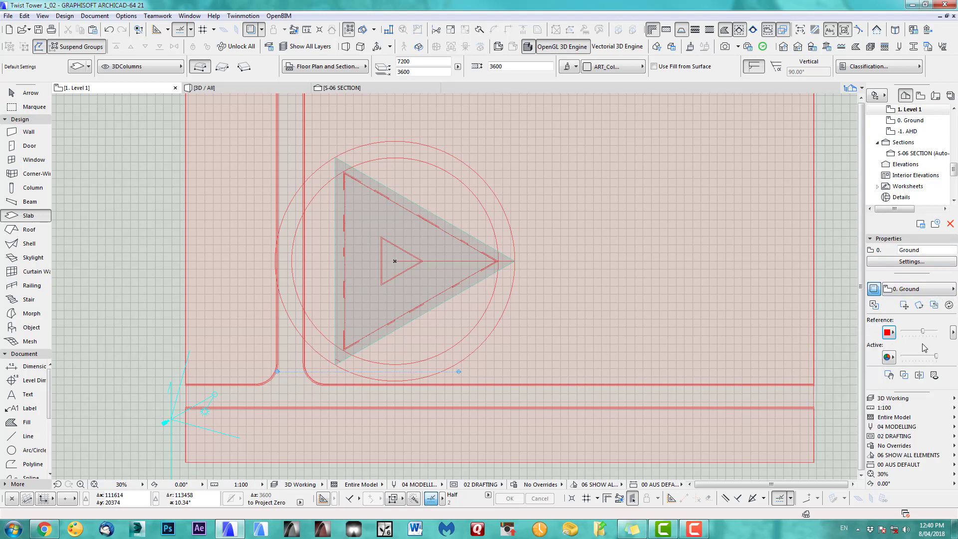
mouse_move(924, 336)
mouse_down()
mouse_move(938, 334)
mouse_move(915, 334)
mouse_up()
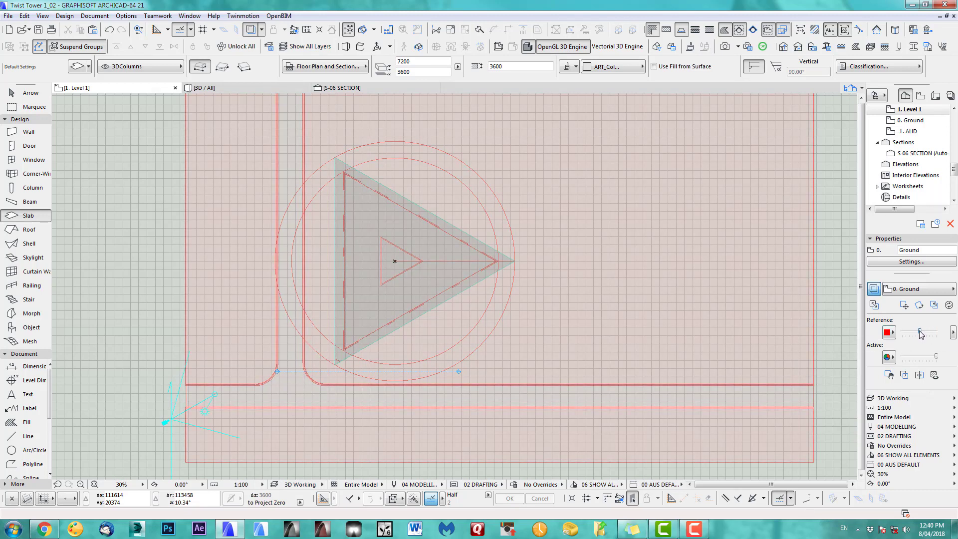
Step: Check the pasted Level 1 slab above the corner column in the 3D view, and return to the Level 1 plan
scroll(413, 335, up, 5)
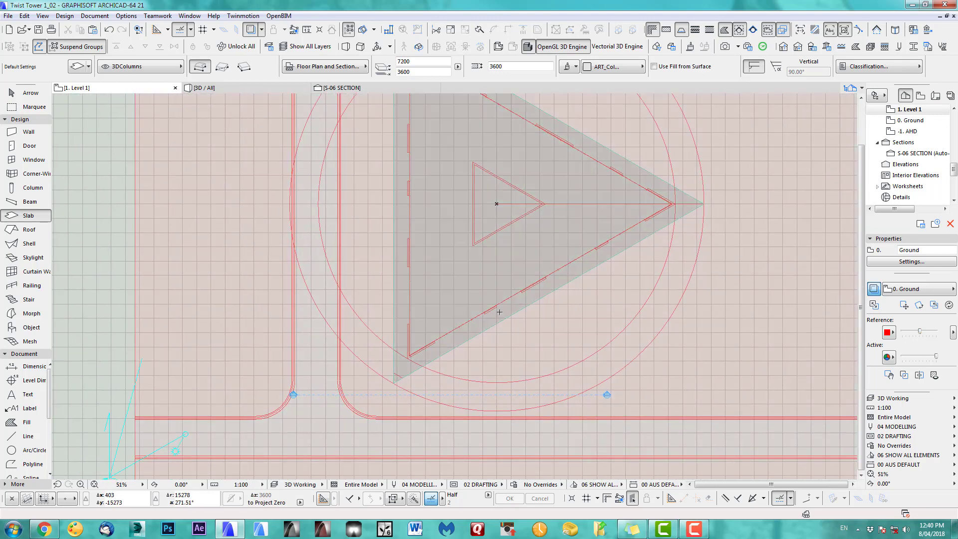
key(F3)
scroll(444, 304, down, 2)
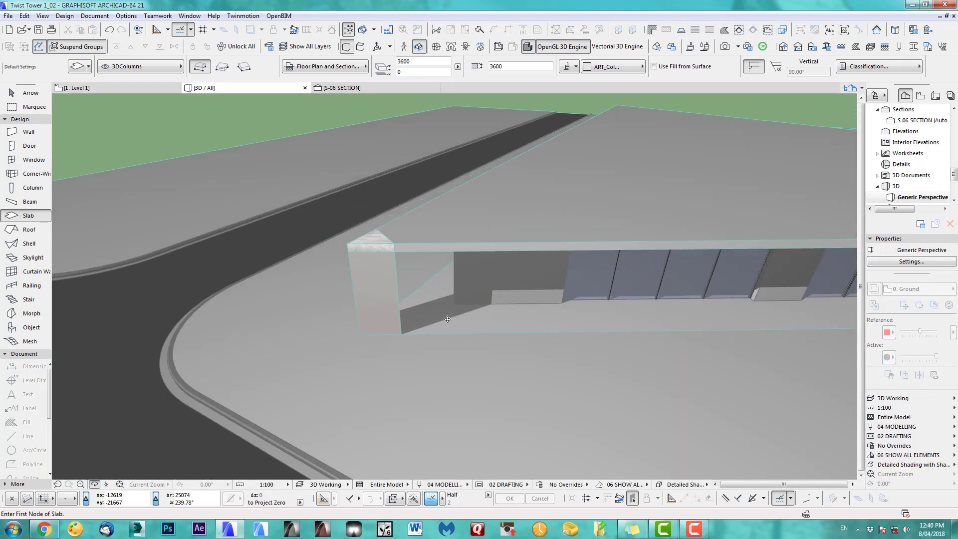
middle_drag(469, 314, 525, 244)
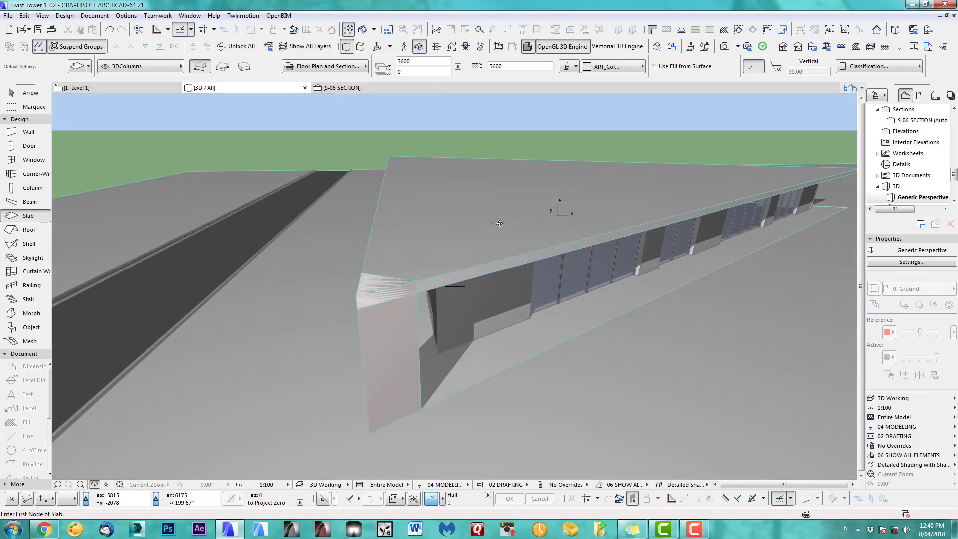
key(F2)
Step: Rotate the Level 1 slab by 2° about the midpoint of the horizontal line from the tower centre to the slab's tip
shift+click(543, 236)
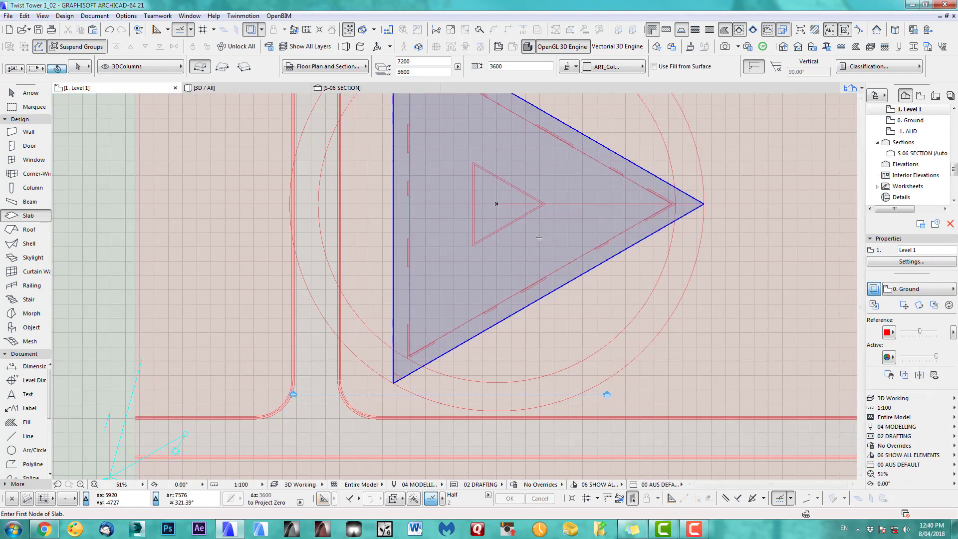
middle_drag(543, 236, 493, 330)
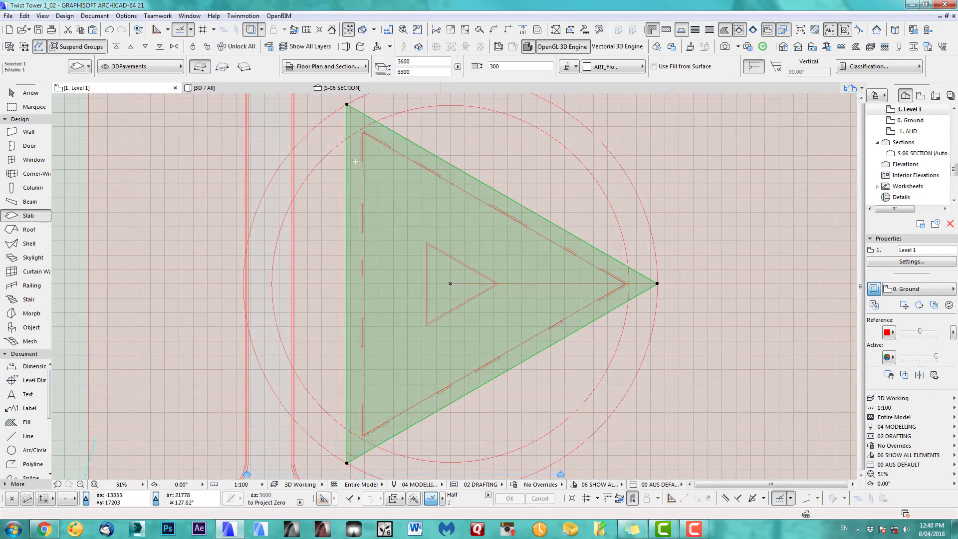
key(ctrl+e)
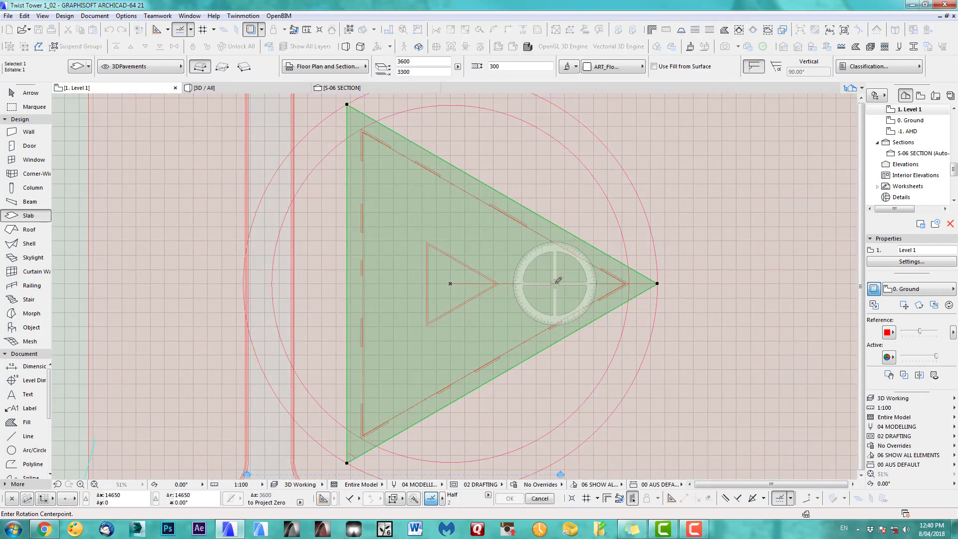
click(554, 284)
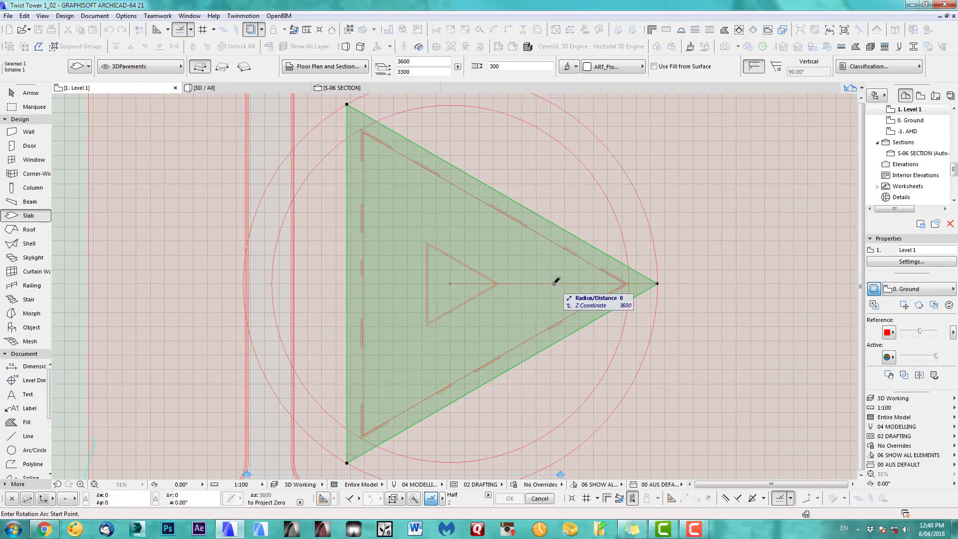
click(384, 283)
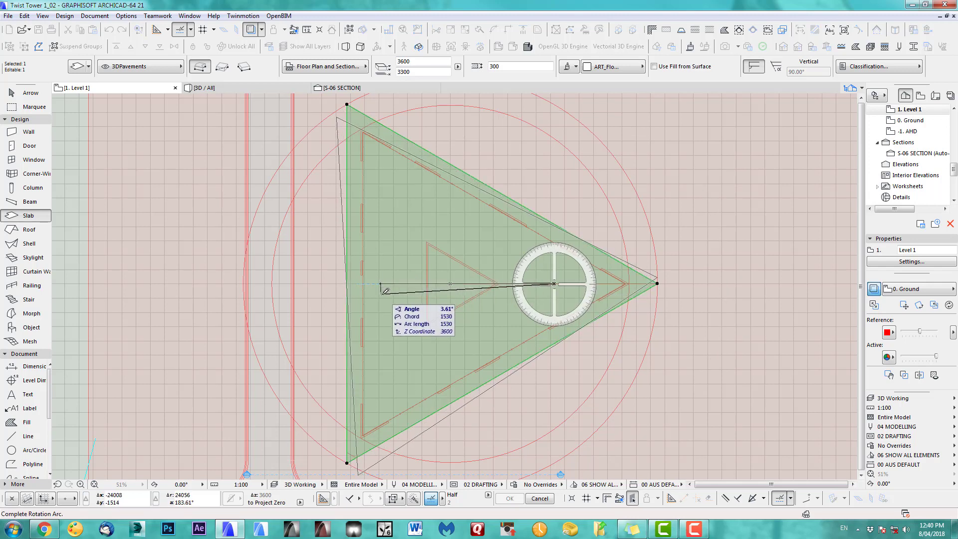
text(2)
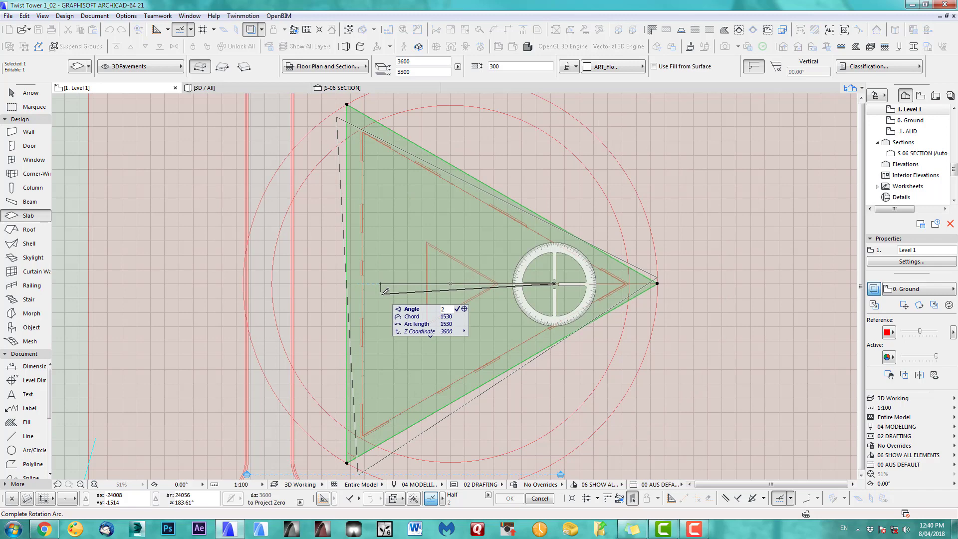
key(Return)
key(Escape)
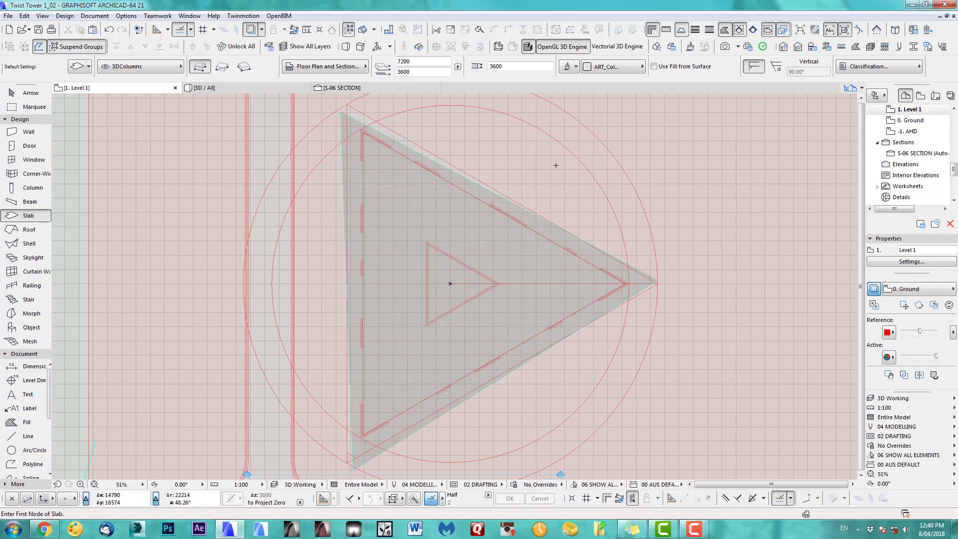
Step: In the 3D view, convert the triangular corner column slab into a morph
key(F3)
shift+middle_drag(423, 289, 394, 296)
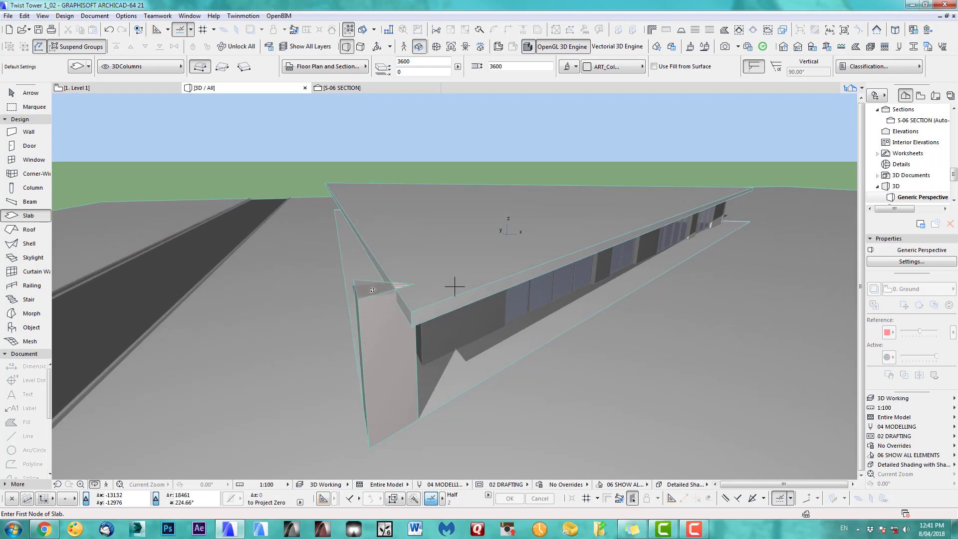
mouse_move(453, 283)
shift+middle_down()
mouse_move(421, 279)
mouse_move(437, 278)
shift+middle_up()
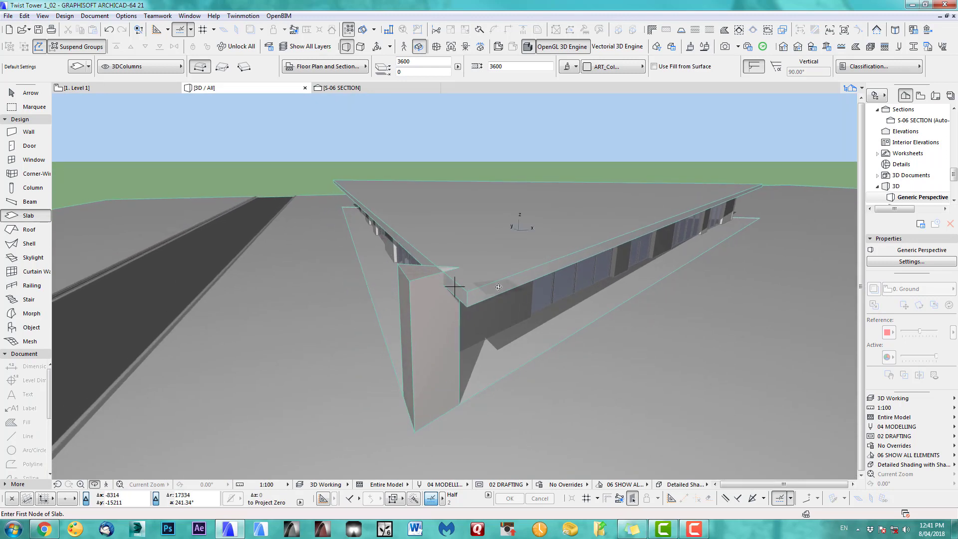
middle_drag(502, 283, 483, 295)
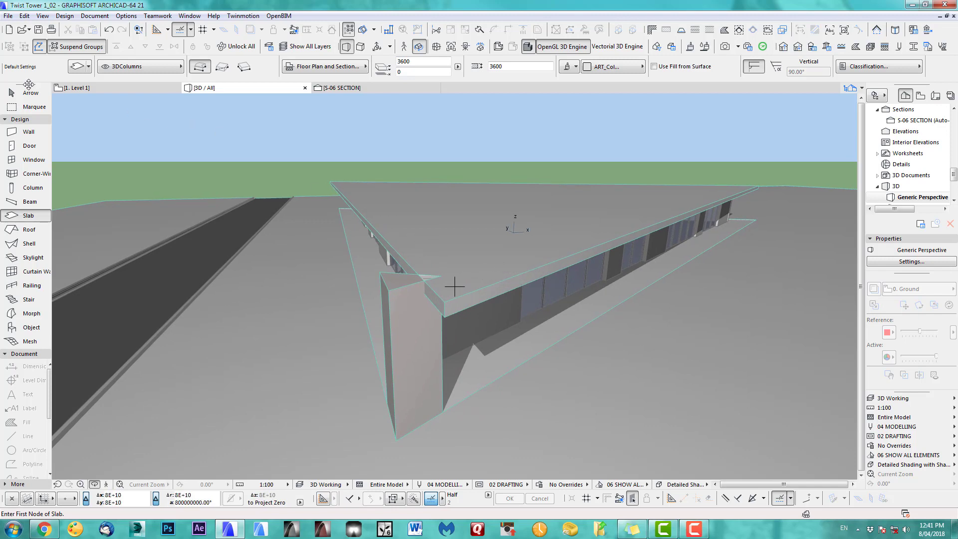
click(30, 93)
click(441, 319)
right_click(405, 305)
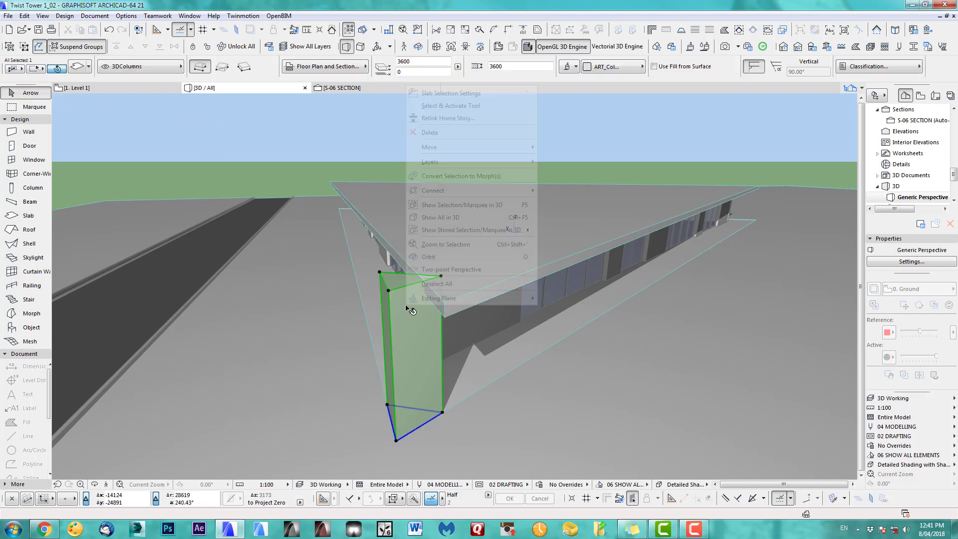
click(451, 176)
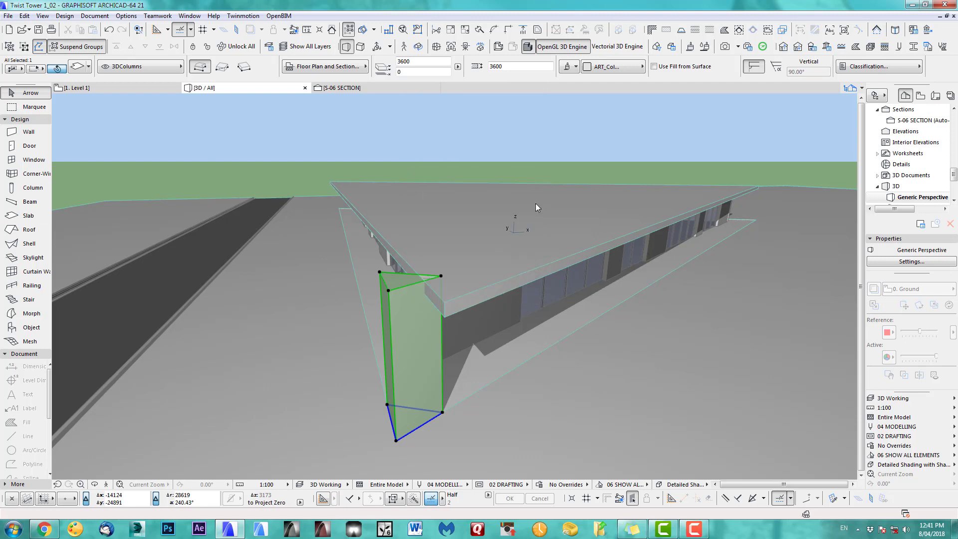
click(481, 180)
Step: Move the morph column's three top nodes onto the rotated Level 1 slab's corner and its two adjoining edges
shift+middle_drag(466, 300, 393, 301)
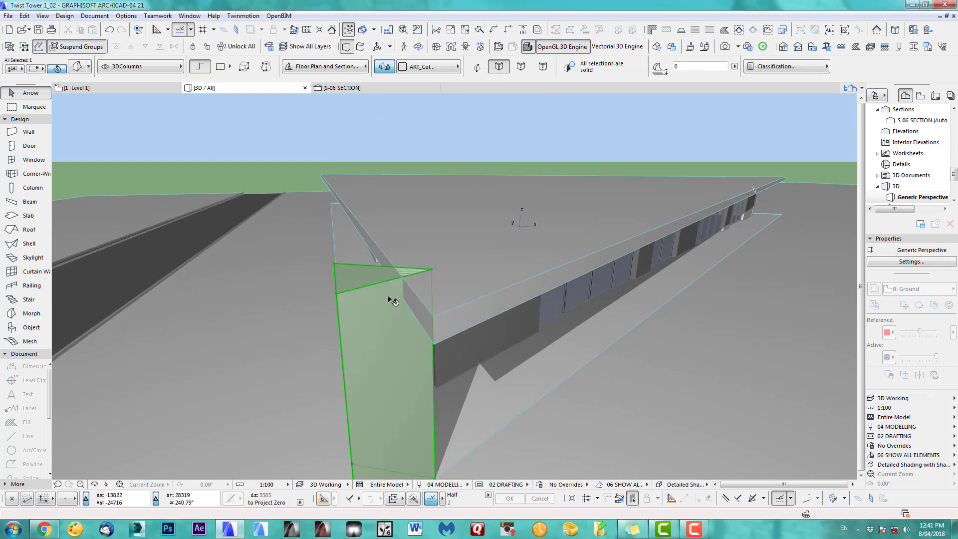
click(432, 271)
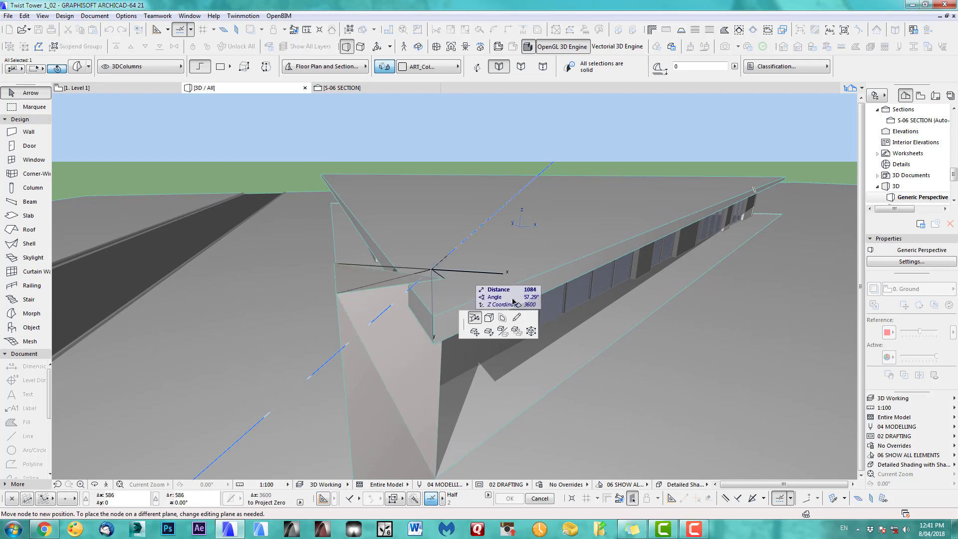
click(337, 296)
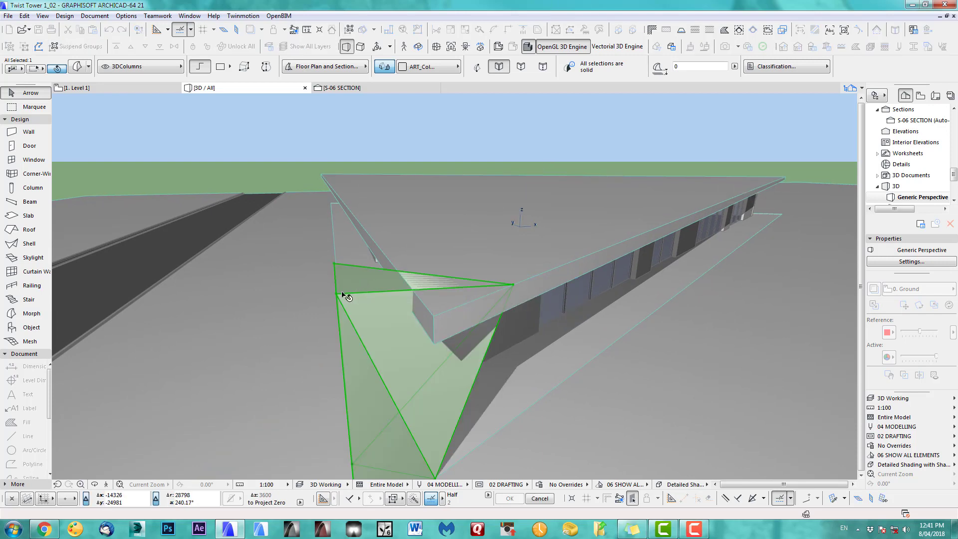
click(337, 295)
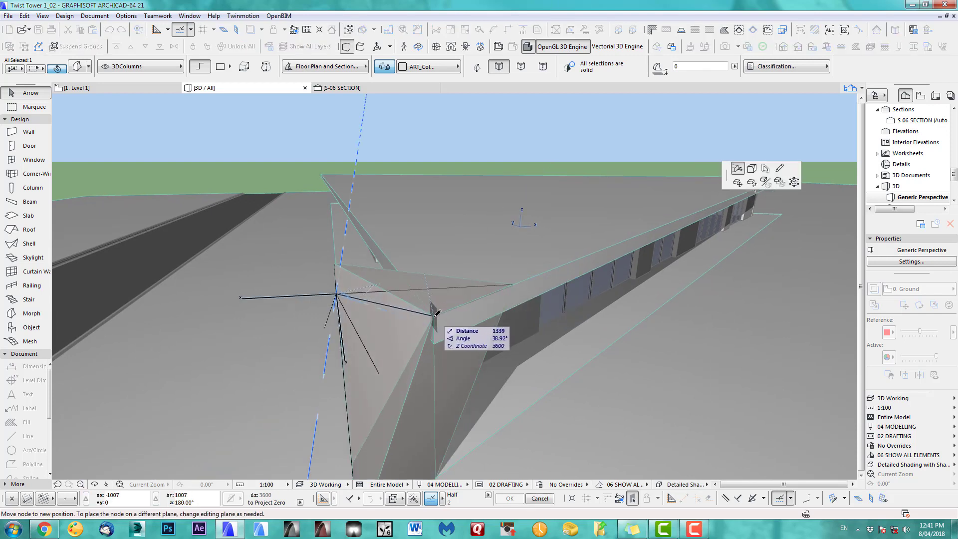
click(433, 315)
middle_drag(466, 314, 620, 383)
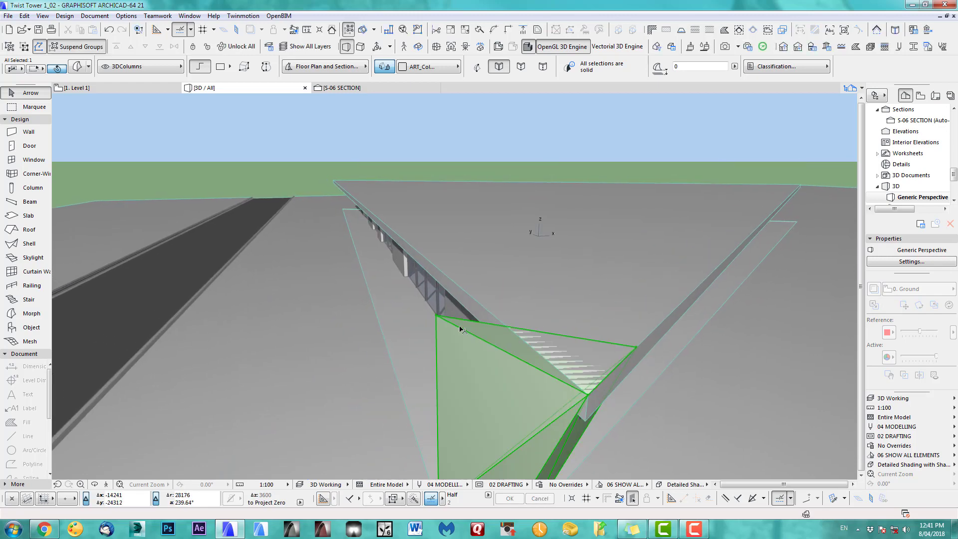
click(436, 318)
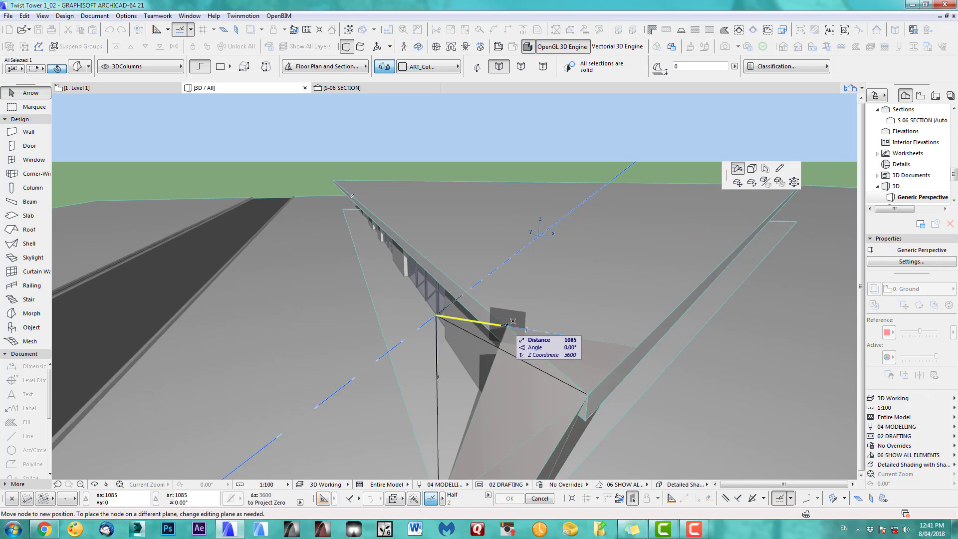
click(512, 321)
Step: Reposition the column's top node on the slab's glazed-side edge at a distance of 1500 from the slab corner
shift+middle_drag(577, 360, 373, 443)
shift+middle_drag(452, 179, 488, 360)
click(487, 359)
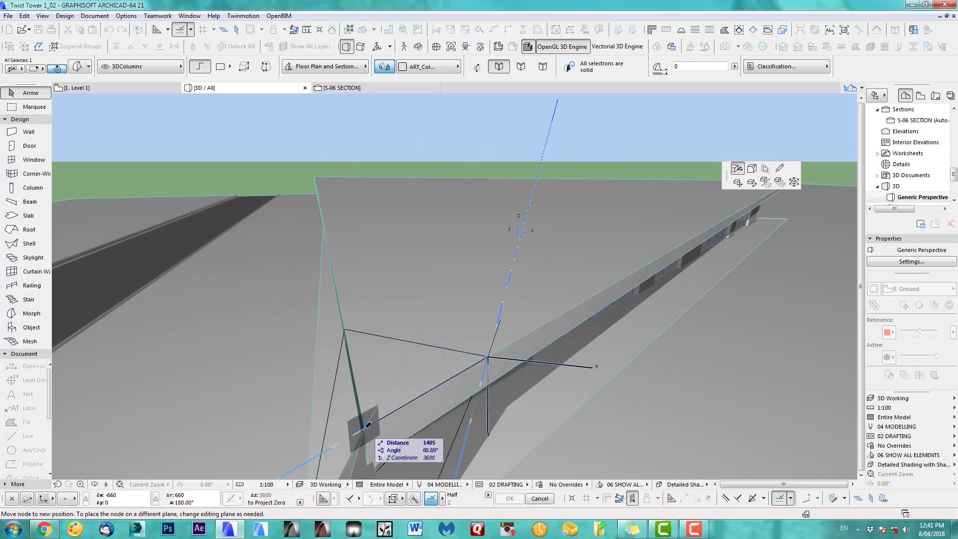
text(1500)
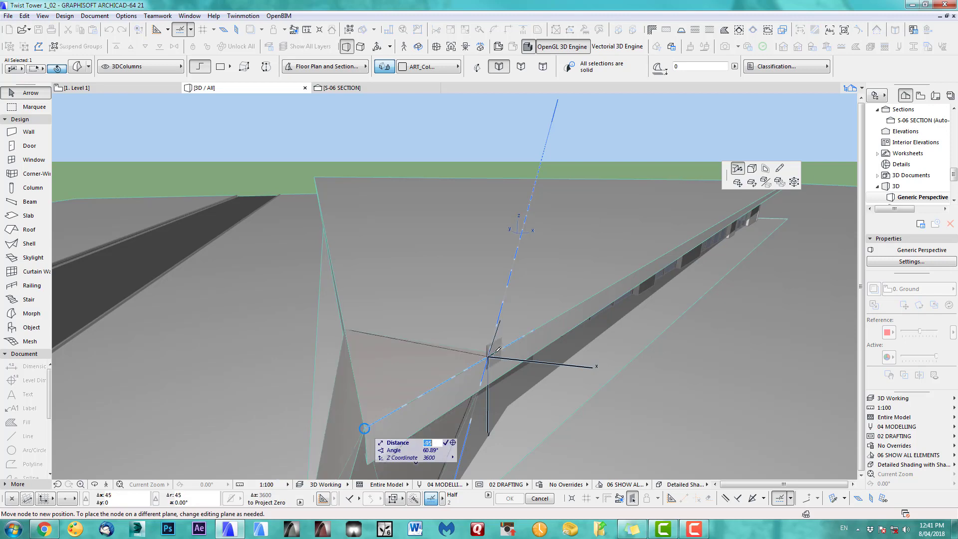
key(Return)
Step: Reposition the morph column's top node on the slab edge opposite the glazed side to a distance of 1500 from the slab corner
shift+middle_drag(599, 385, 513, 342)
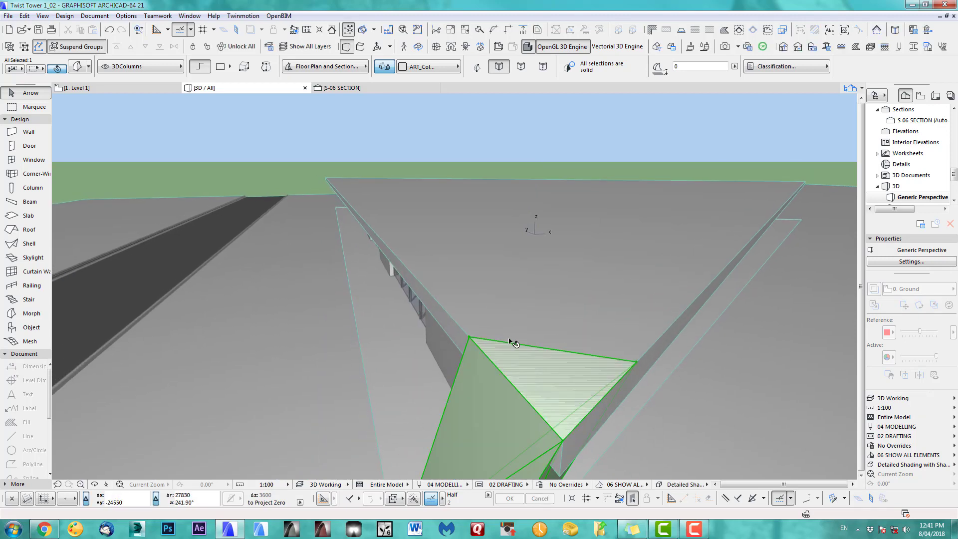
click(469, 340)
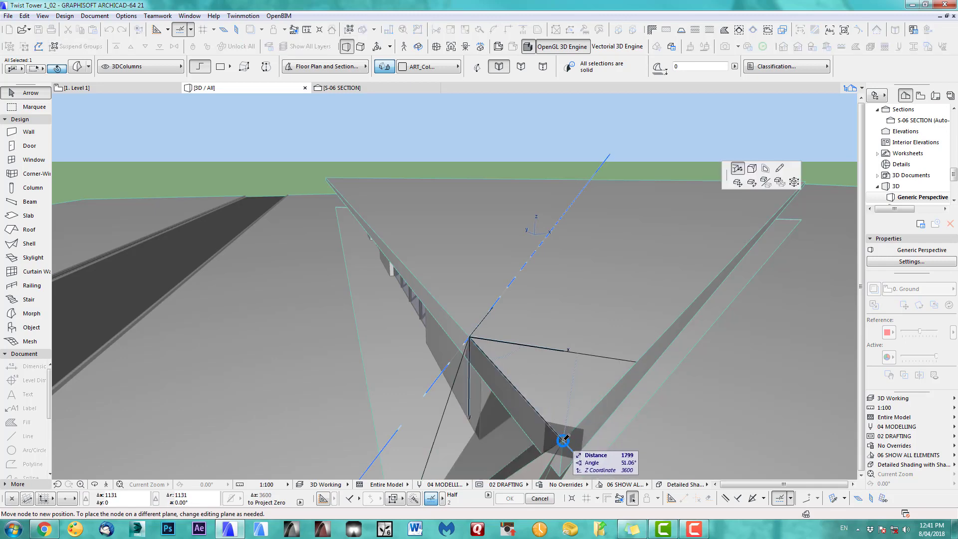
key(Return)
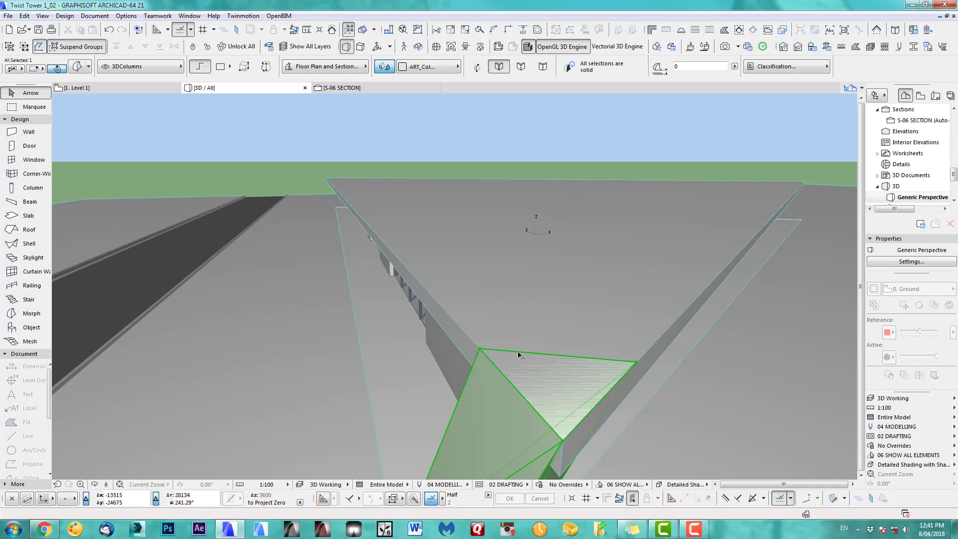
shift+middle_drag(548, 363, 445, 348)
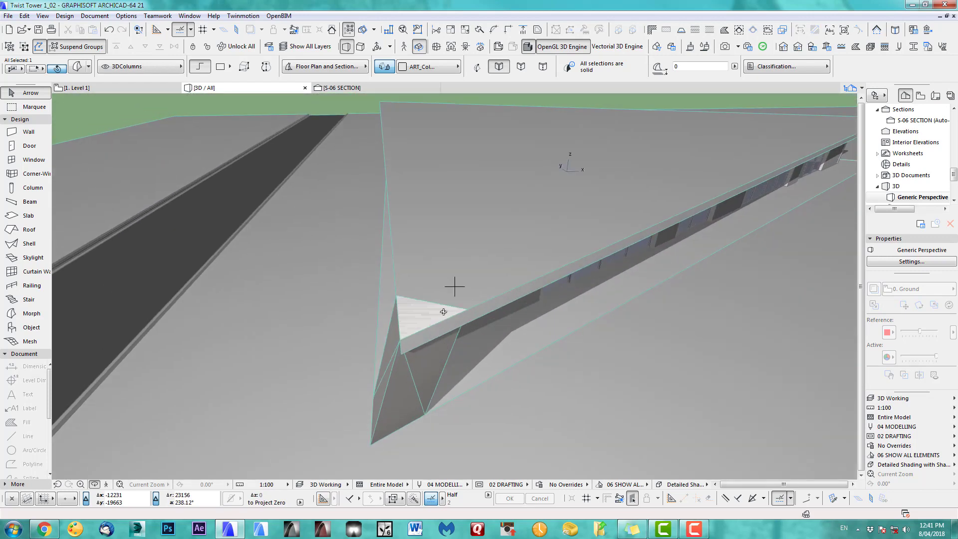
Step: In the Level 1 plan, use a temporary line to measure from the rotated slab's corner to the column node on its adjoining edge
key(F2)
scroll(487, 312, up, 5)
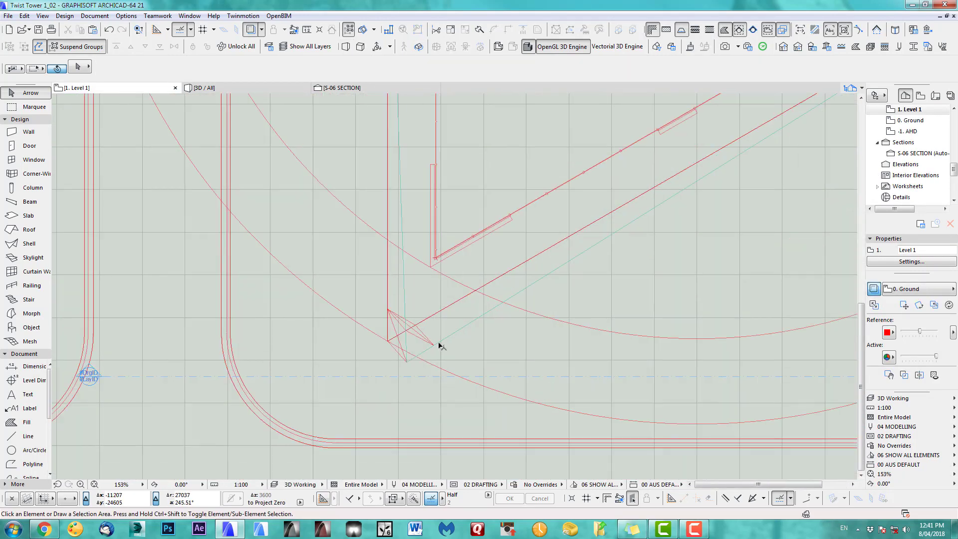
scroll(439, 346, up, 4)
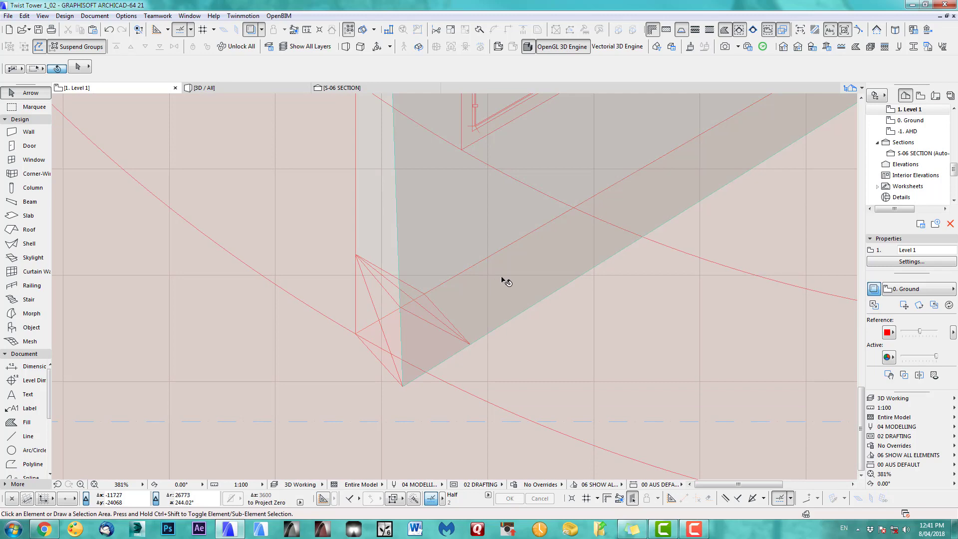
scroll(478, 297, down, 1)
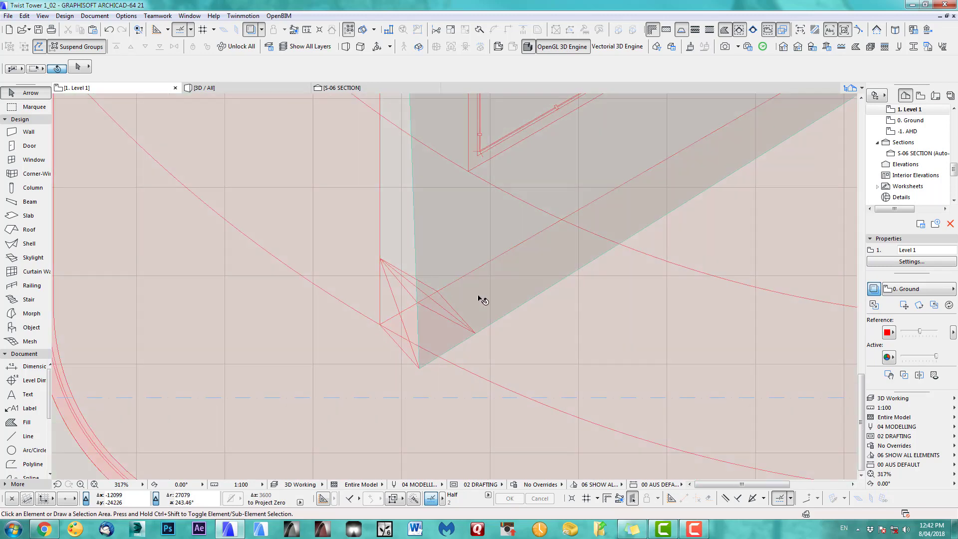
click(42, 438)
scroll(447, 354, up, 2)
click(407, 374)
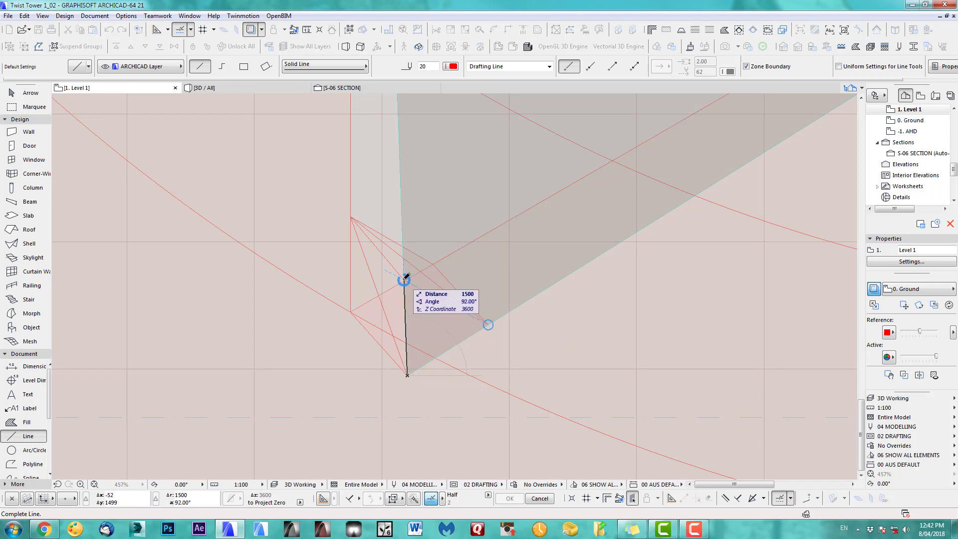
key(Escape)
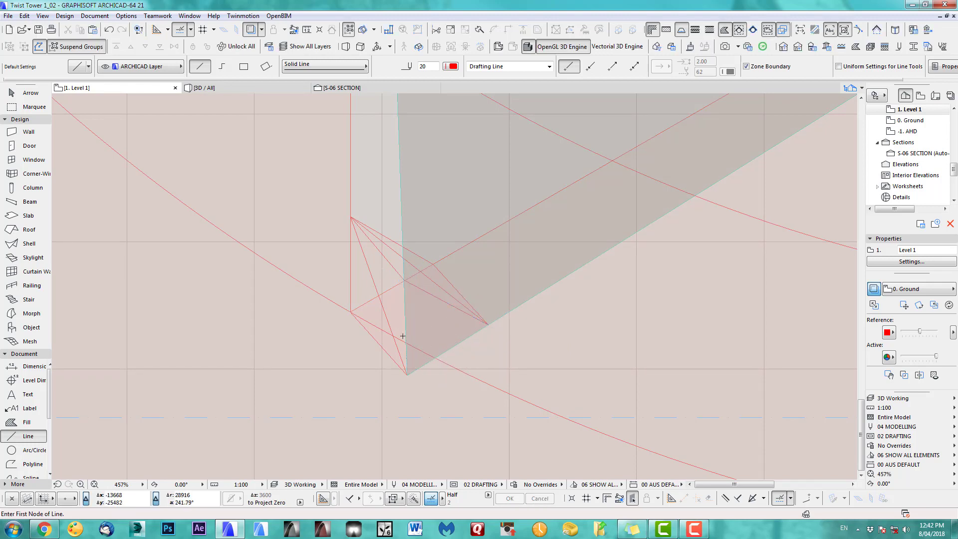
Step: In the Level 1 plan, split the slab along the line joining the column's two edge nodes and delete the cut-off triangular corner
key(F3)
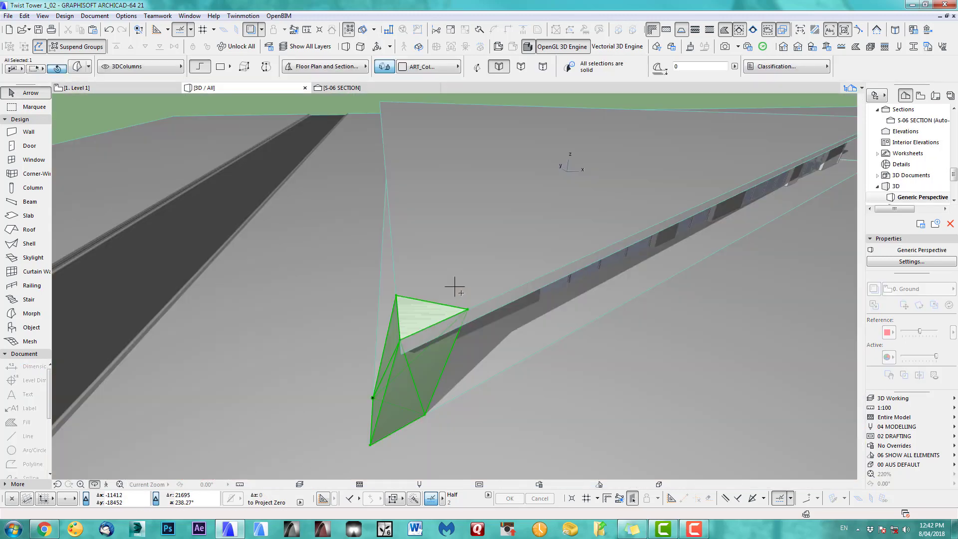
scroll(432, 317, up, 1)
middle_drag(431, 317, 374, 314)
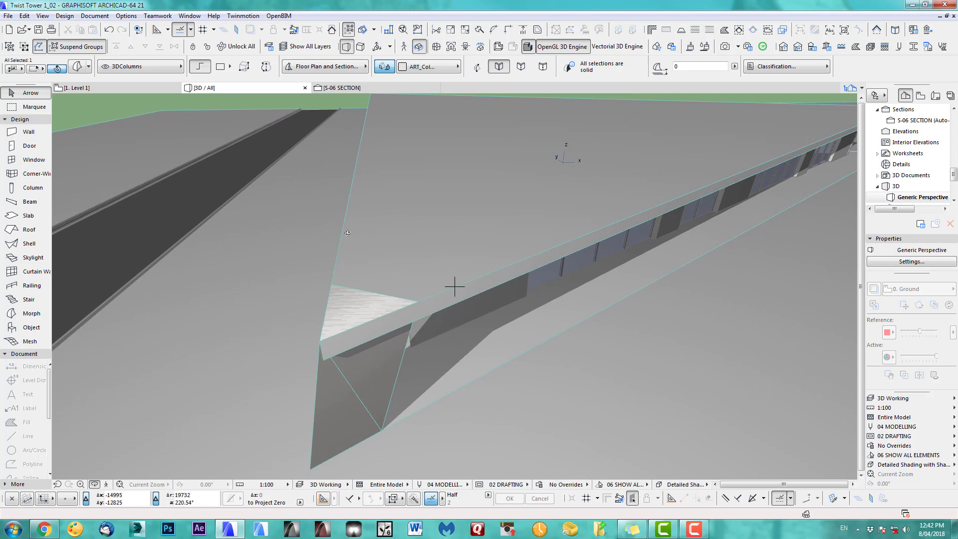
key(F2)
click(438, 303)
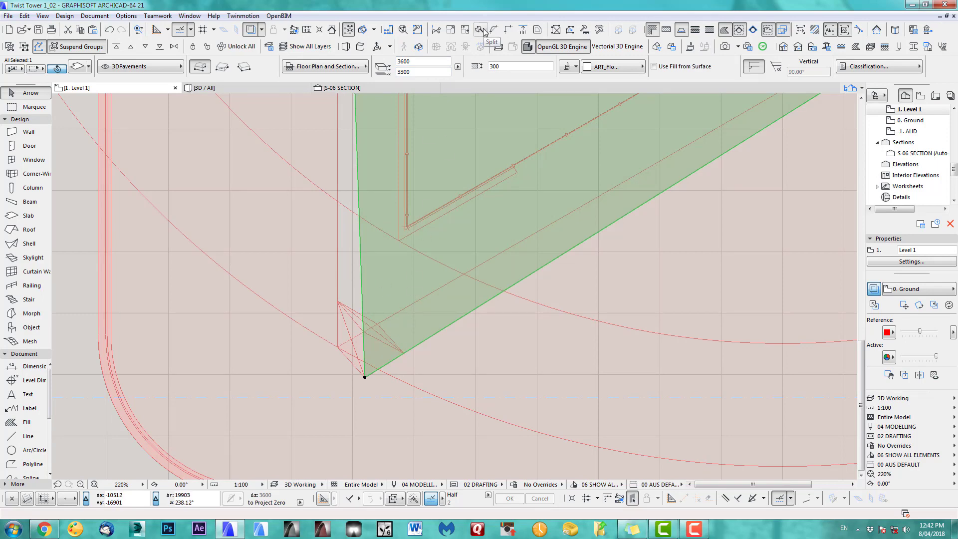
scroll(373, 364, up, 3)
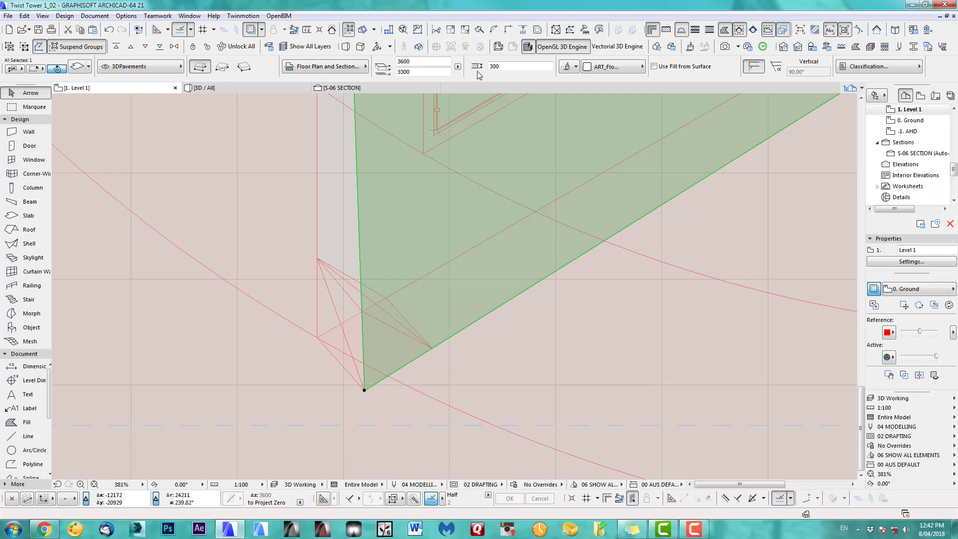
click(480, 32)
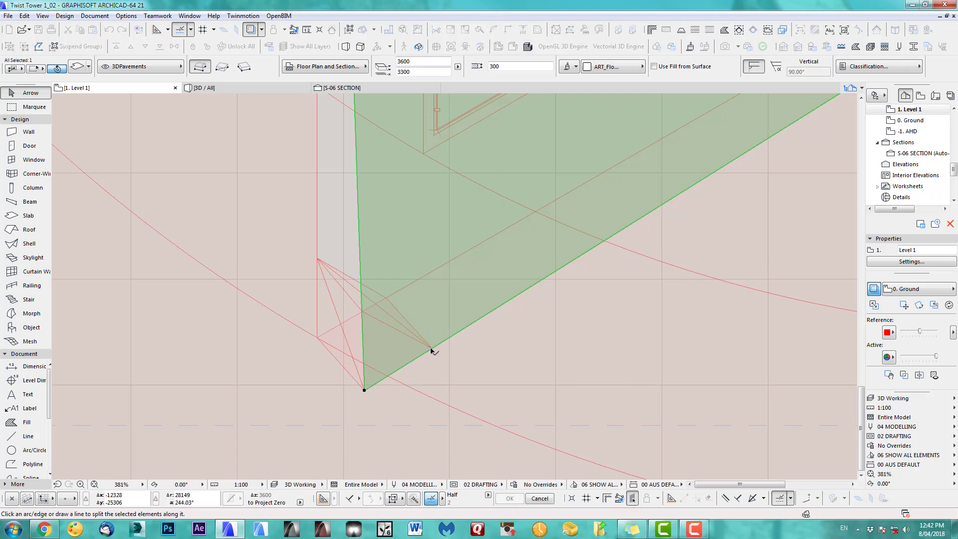
click(361, 312)
click(346, 331)
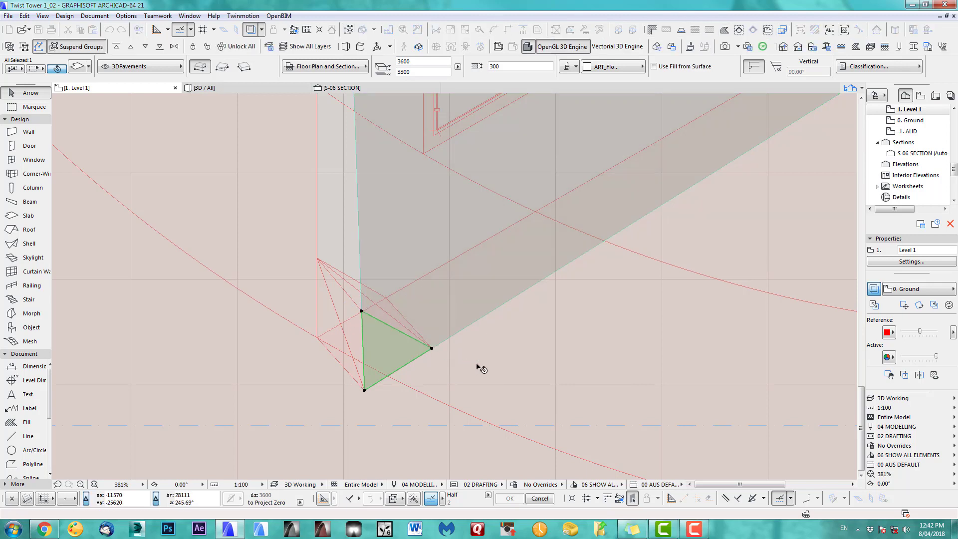
key(Delete)
Step: Draw a rectangular marquee around the column corner in the Level 1 plan and show only the marquee area in 3D
key(F3)
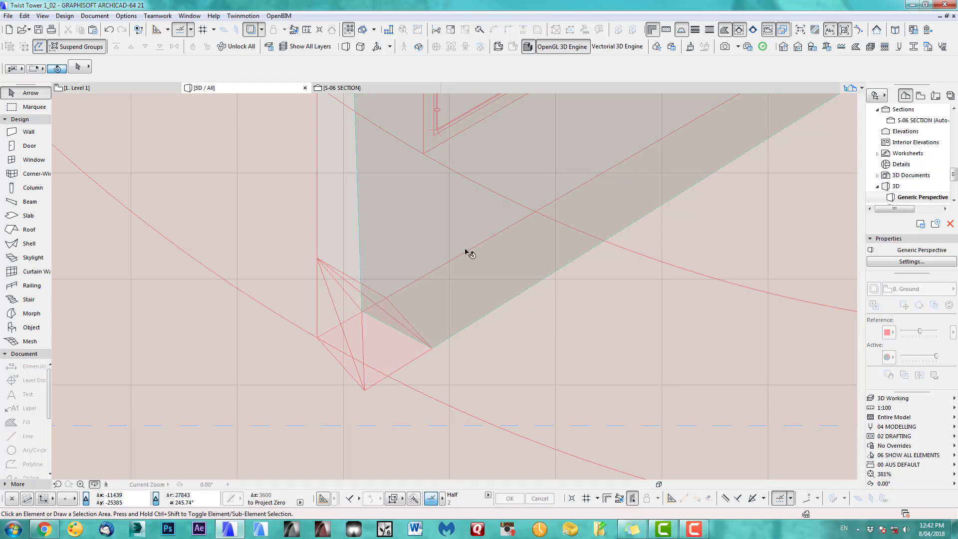
middle_drag(339, 306, 729, 262)
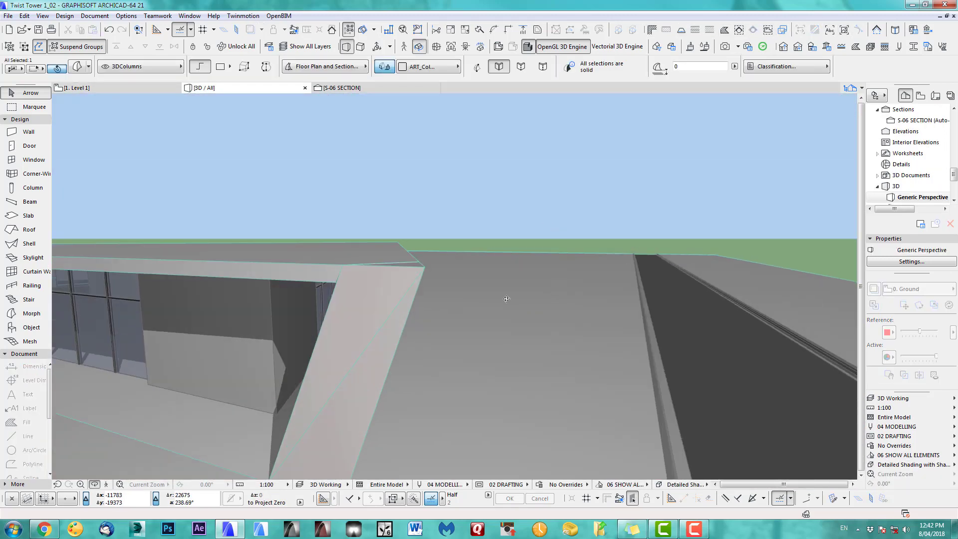
shift+middle_drag(455, 287, 708, 319)
drag(709, 318, 524, 342)
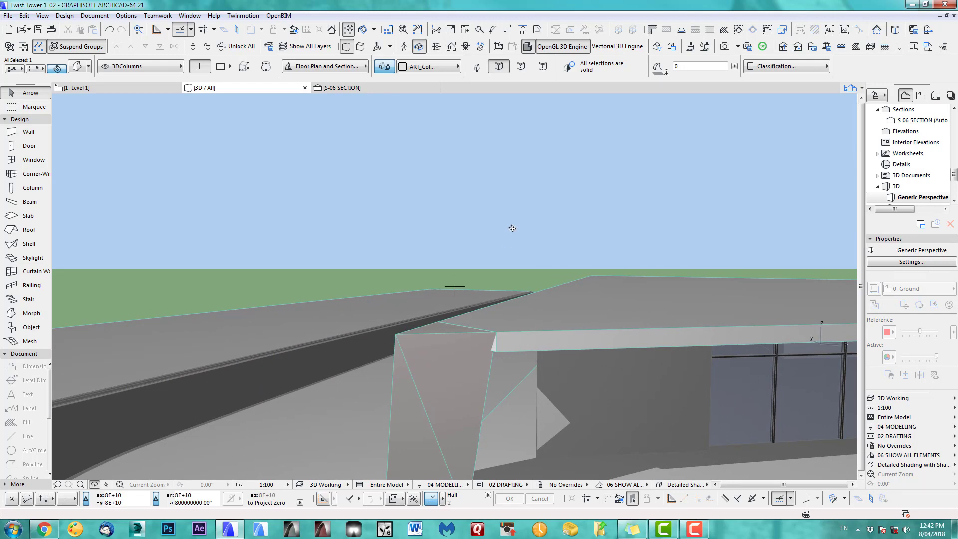
key(F2)
click(31, 107)
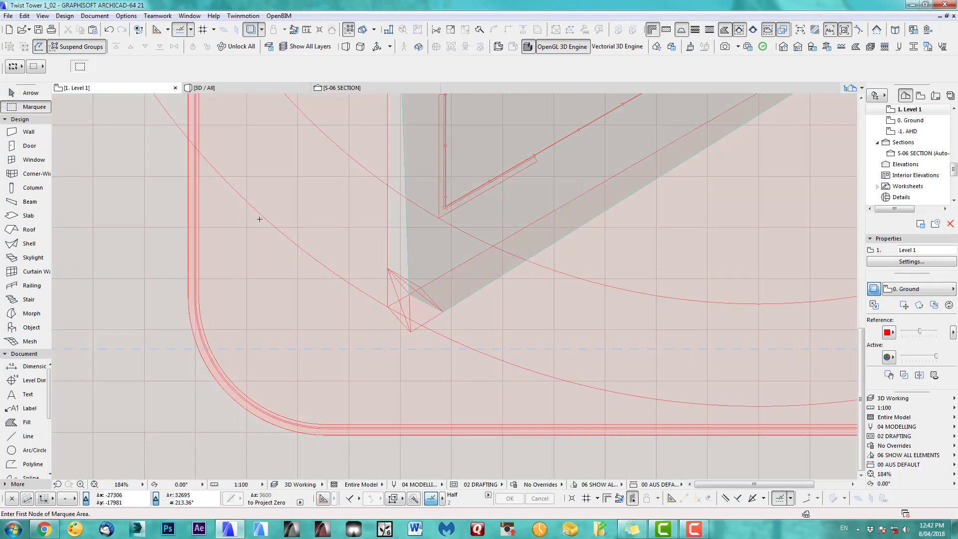
scroll(260, 219, down, 3)
click(281, 160)
click(492, 358)
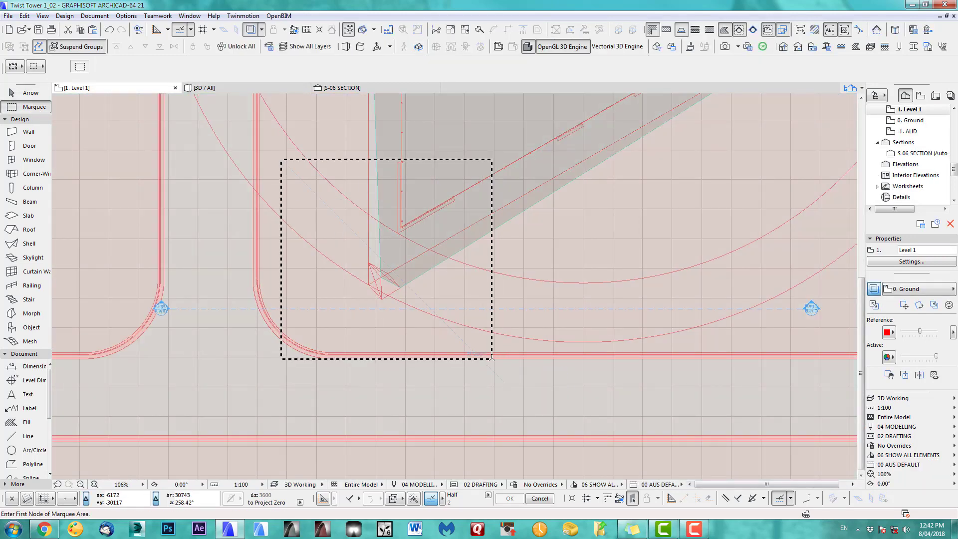
key(F5)
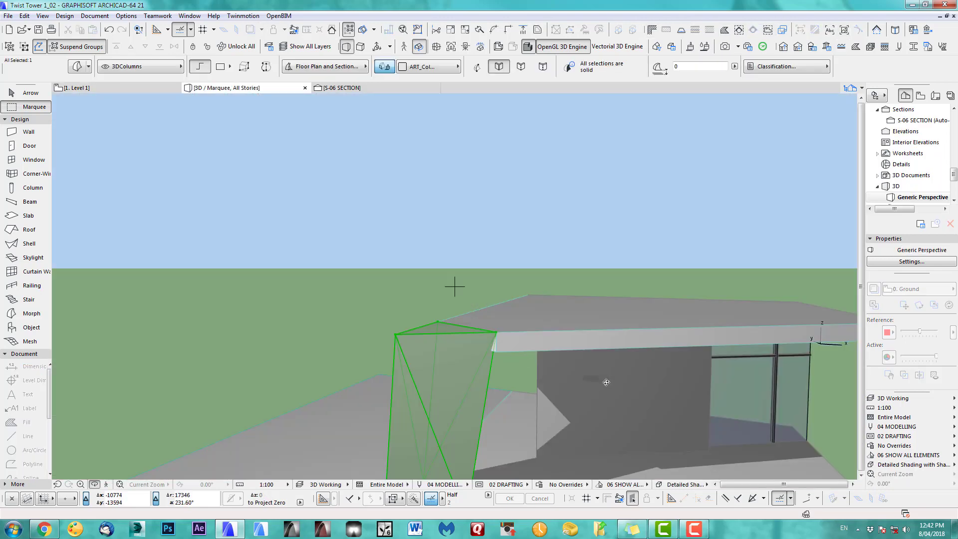
Step: Convert the trimmed Level 1 slab into a morph
shift+middle_drag(606, 382, 426, 197)
middle_drag(359, 206, 372, 285)
scroll(372, 284, up, 4)
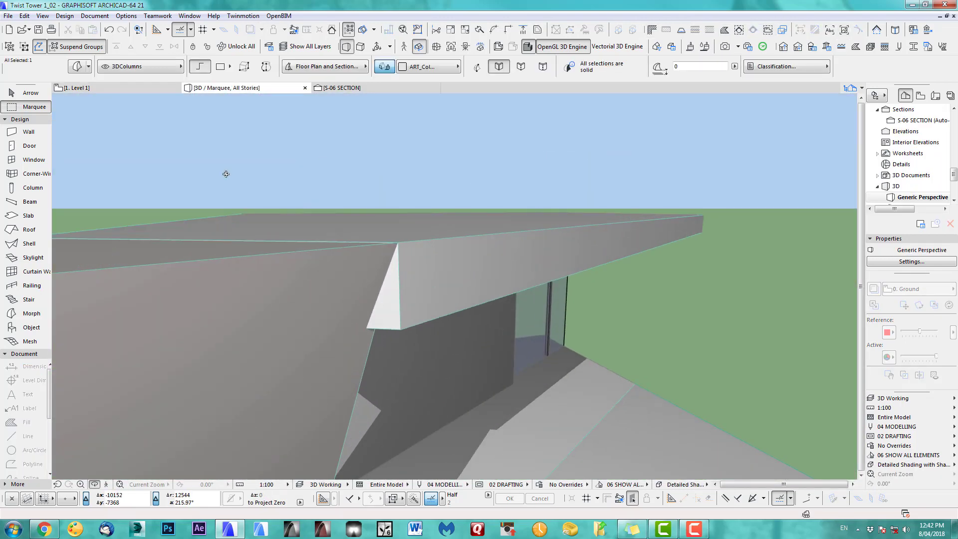
click(30, 94)
click(427, 275)
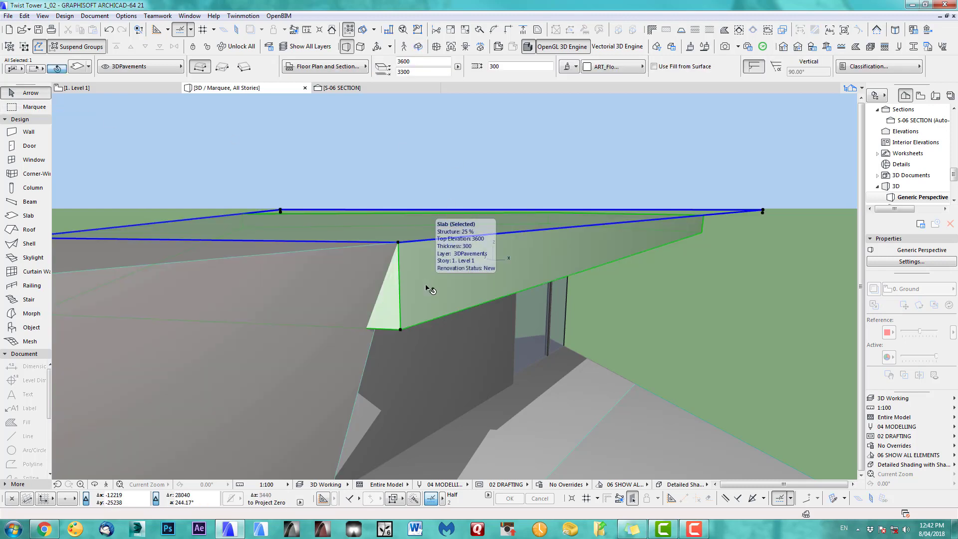
right_click(426, 287)
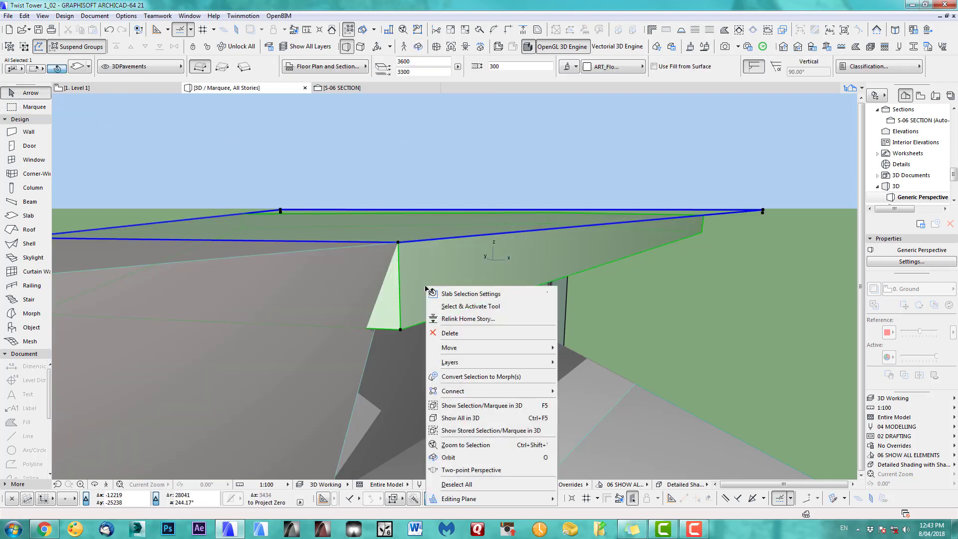
click(477, 376)
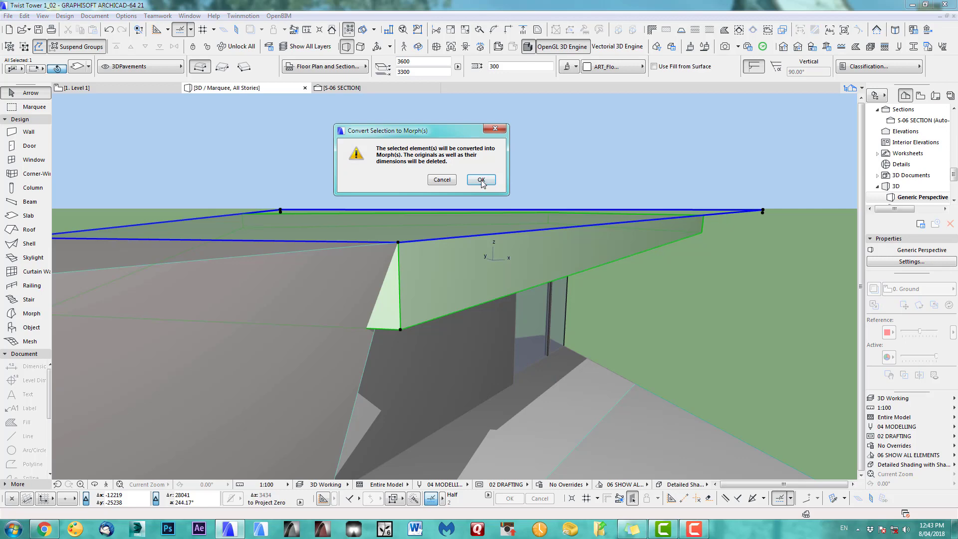
click(481, 180)
Step: Move the slab morph's lower corner node beside the column by 121 horizontally, into the column's face
shift+middle_drag(411, 292, 373, 345)
click(364, 343)
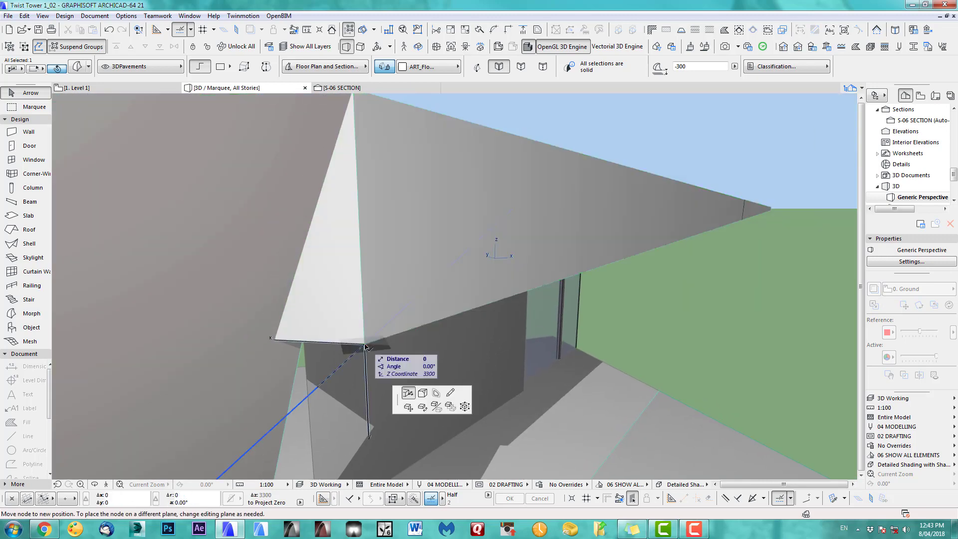
click(406, 394)
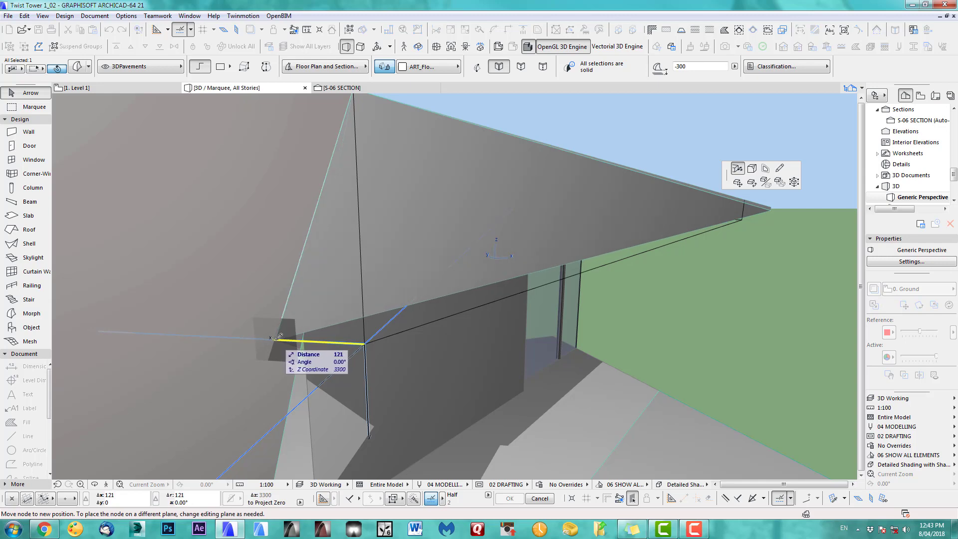
click(276, 339)
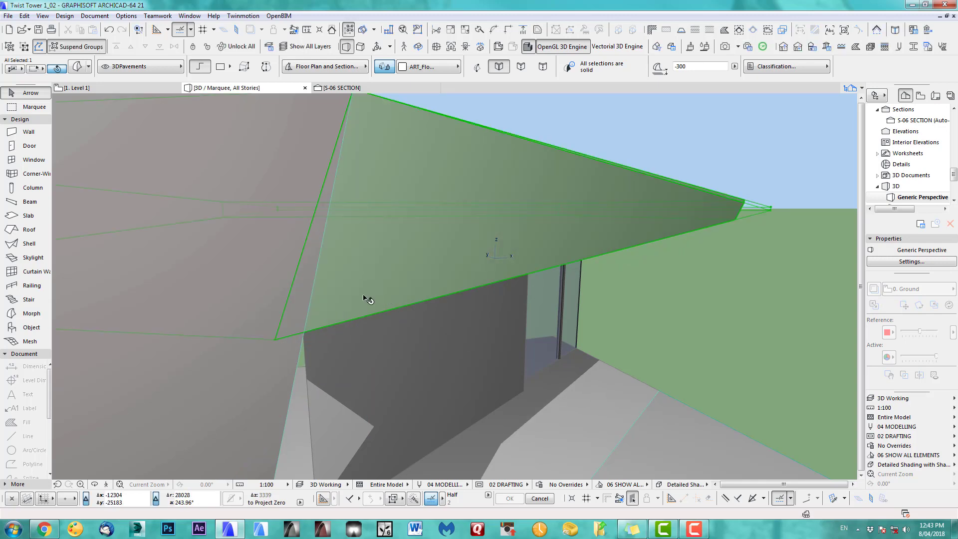
Step: Move the same lower slab node 42 back along the slab's bottom edge to meet the column's slanted edge
shift+middle_drag(459, 301, 309, 300)
scroll(349, 317, down, 2)
scroll(309, 299, up, 10)
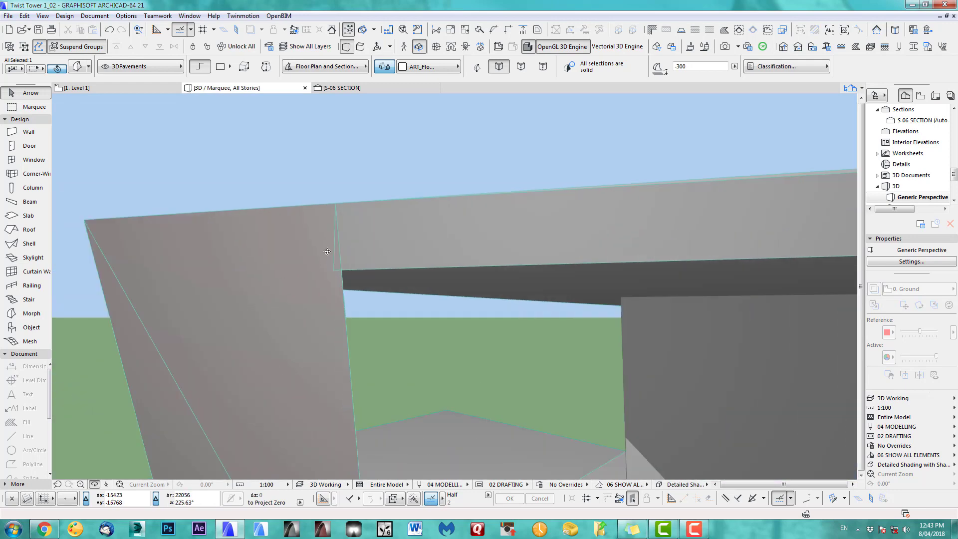
scroll(333, 260, up, 2)
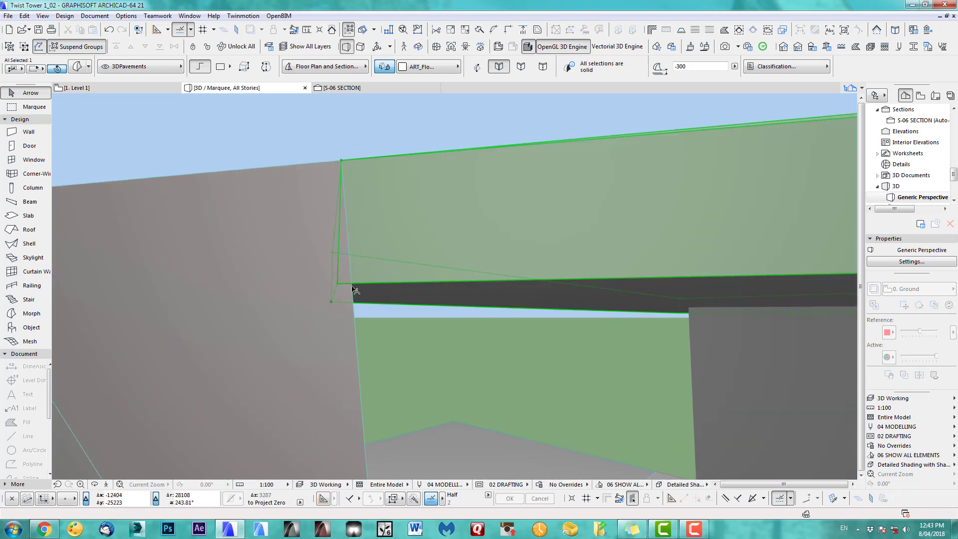
middle_drag(352, 287, 373, 387)
scroll(364, 440, up, 3)
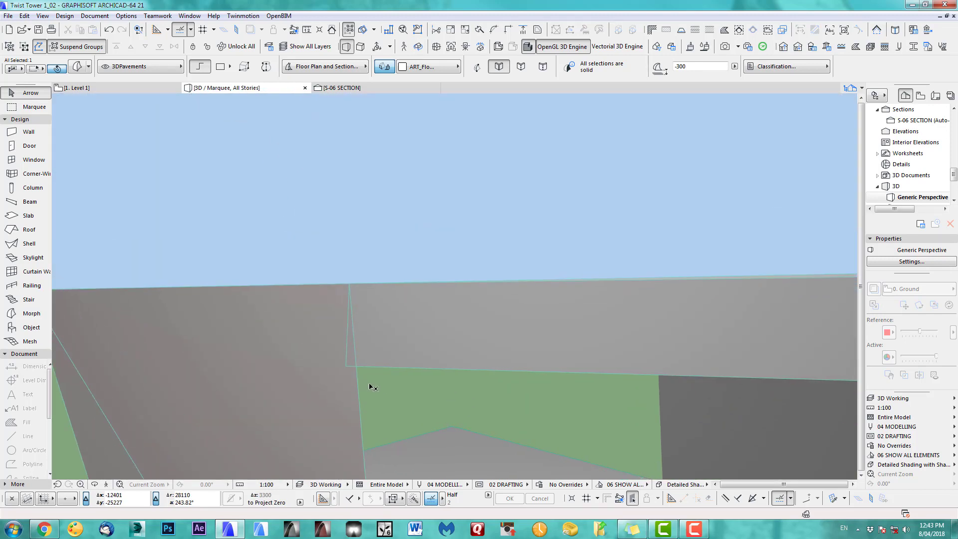
scroll(453, 438, down, 3)
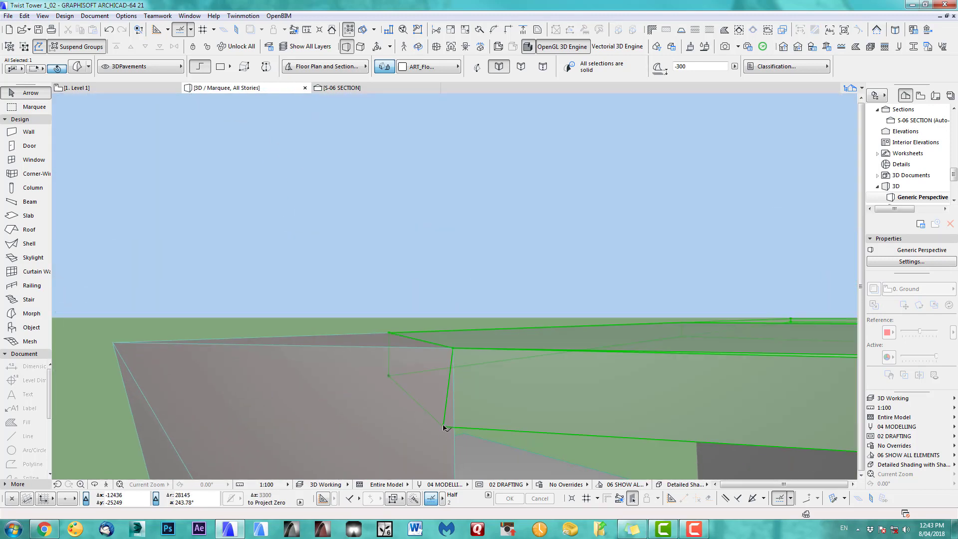
click(443, 428)
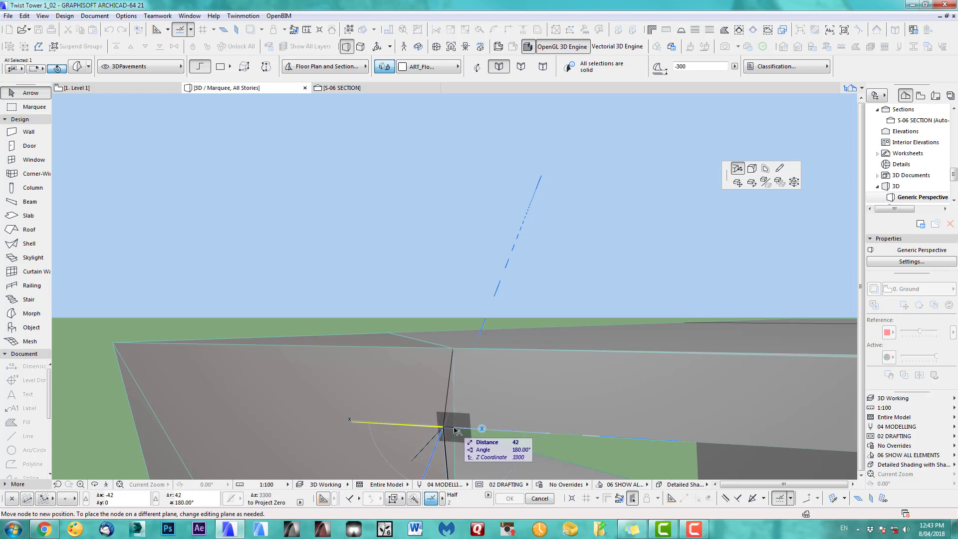
click(455, 429)
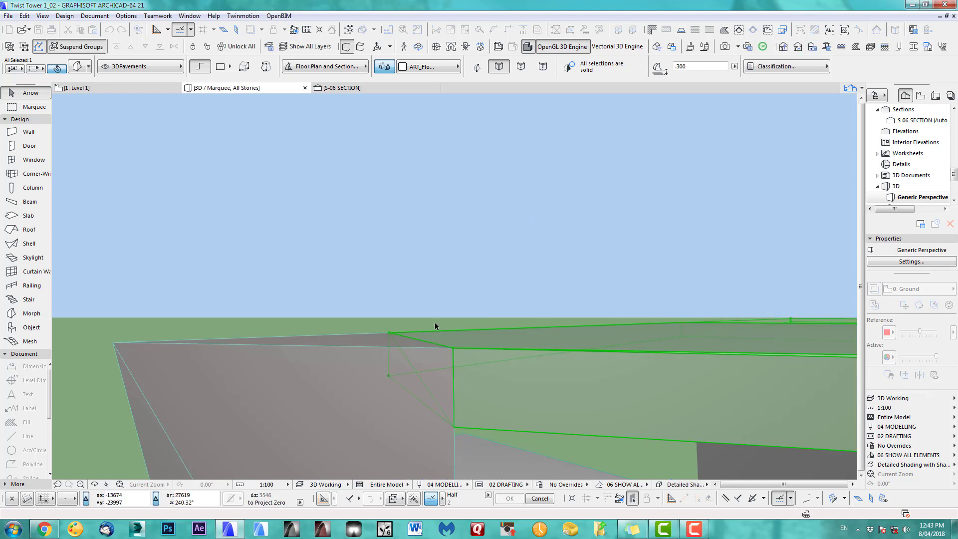
Step: Move the slab morph's lower node on the column's other side 49 inward along the slab's bottom edge
shift+middle_drag(433, 362, 556, 294)
scroll(556, 299, up, 5)
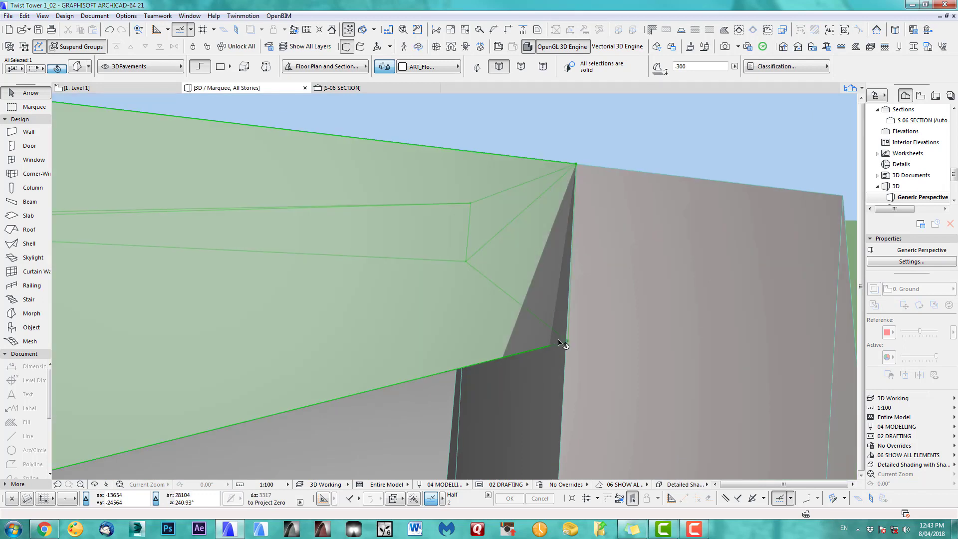
click(571, 344)
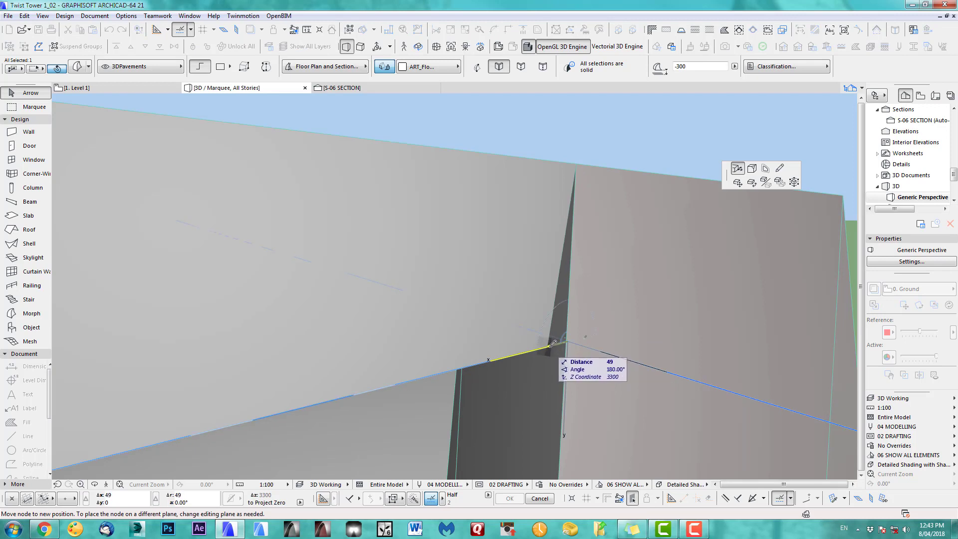
click(550, 345)
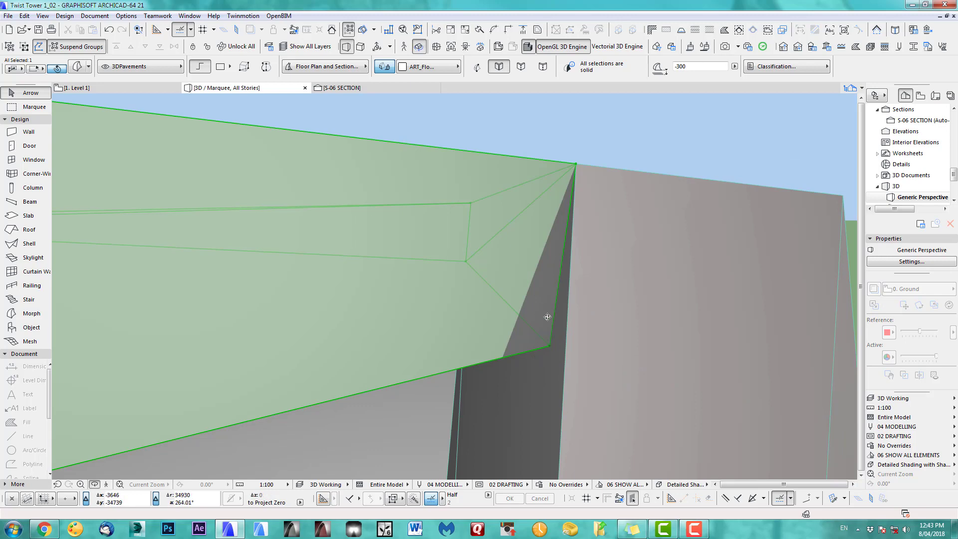
Step: Turn off Sun Shadows in the Detailed Shading with Shadows 3D style
scroll(548, 317, up, 3)
mouse_move(547, 317)
shift+middle_down()
mouse_move(510, 339)
mouse_move(531, 325)
shift+middle_up()
scroll(528, 364, down, 4)
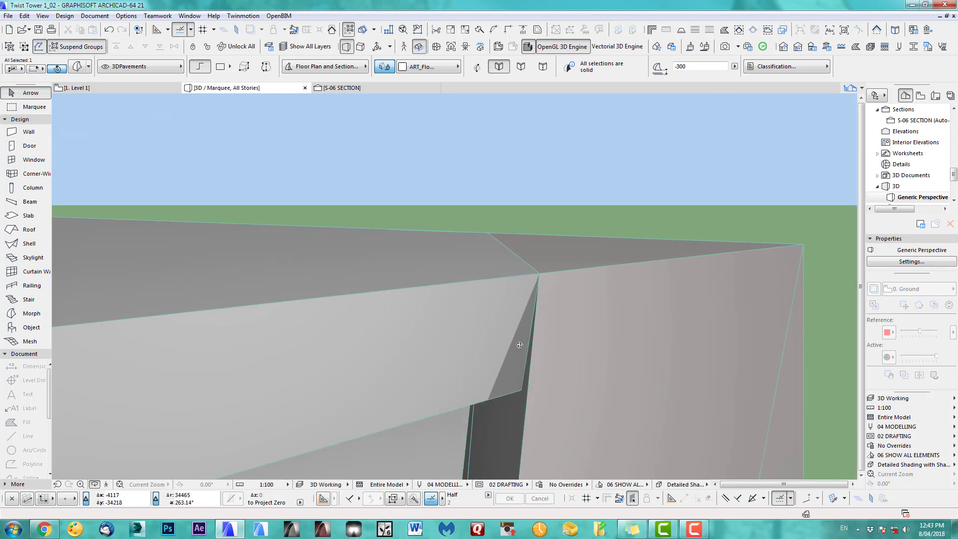
click(672, 47)
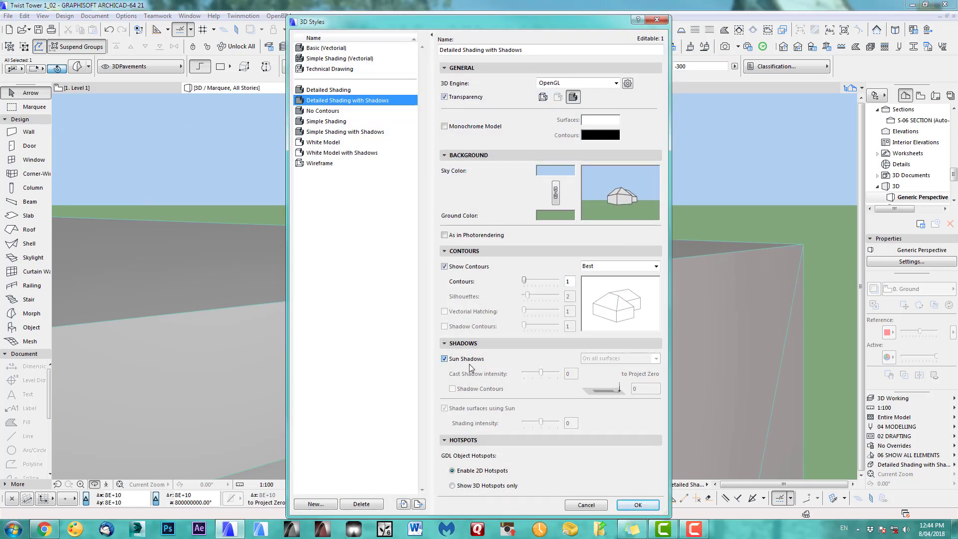
click(637, 505)
Step: Move the same lower slab node about 85 onto the column's slanted edge at Z coordinate 3285
shift+middle_drag(452, 284, 617, 325)
click(614, 323)
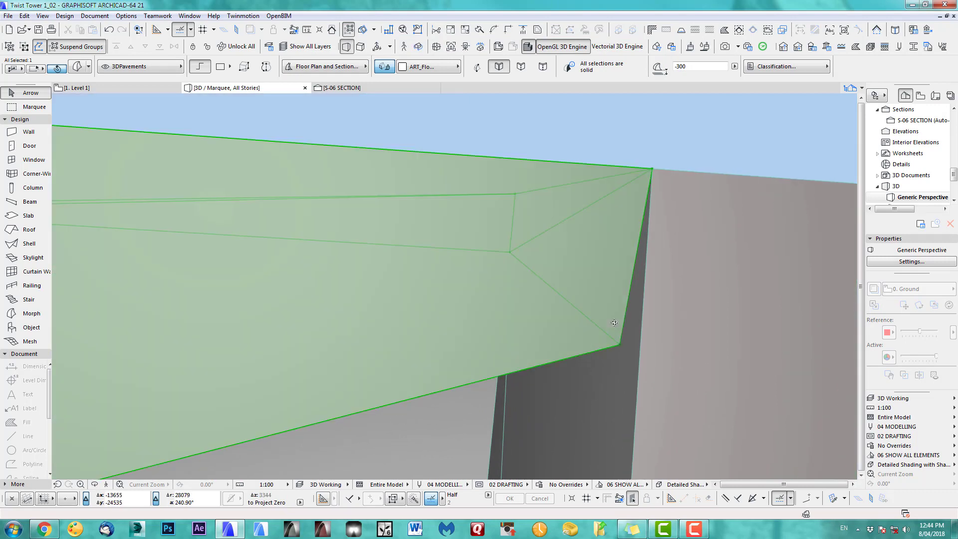
click(620, 346)
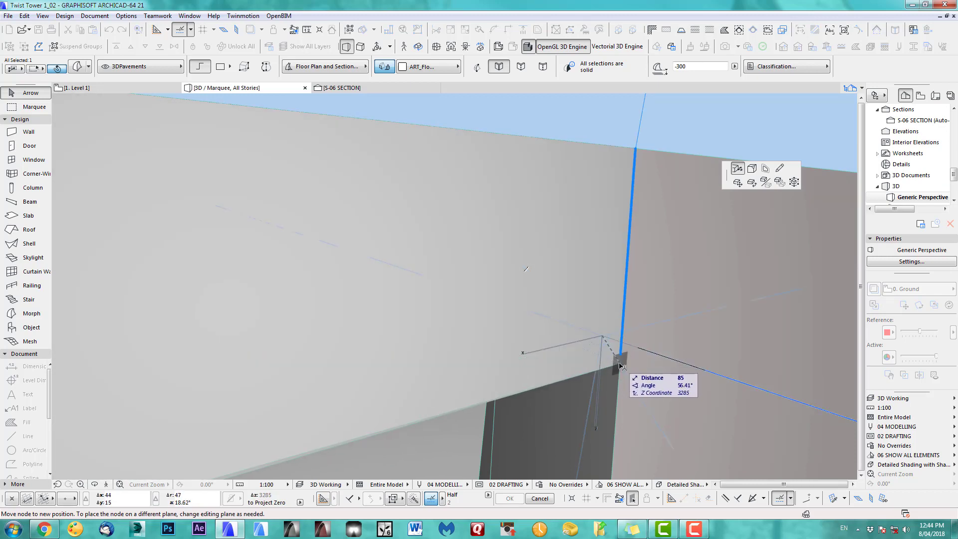
click(619, 367)
scroll(598, 299, down, 6)
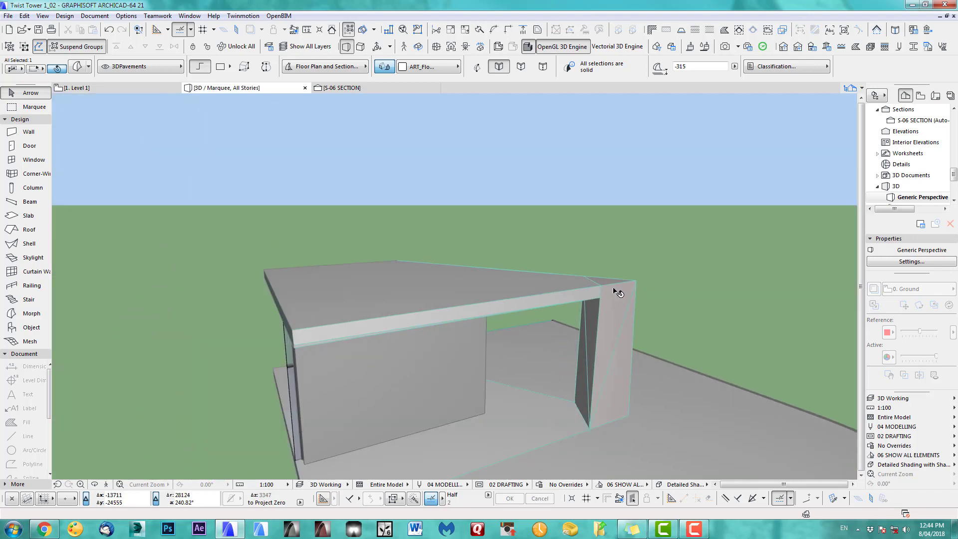
shift+middle_drag(566, 304, 427, 302)
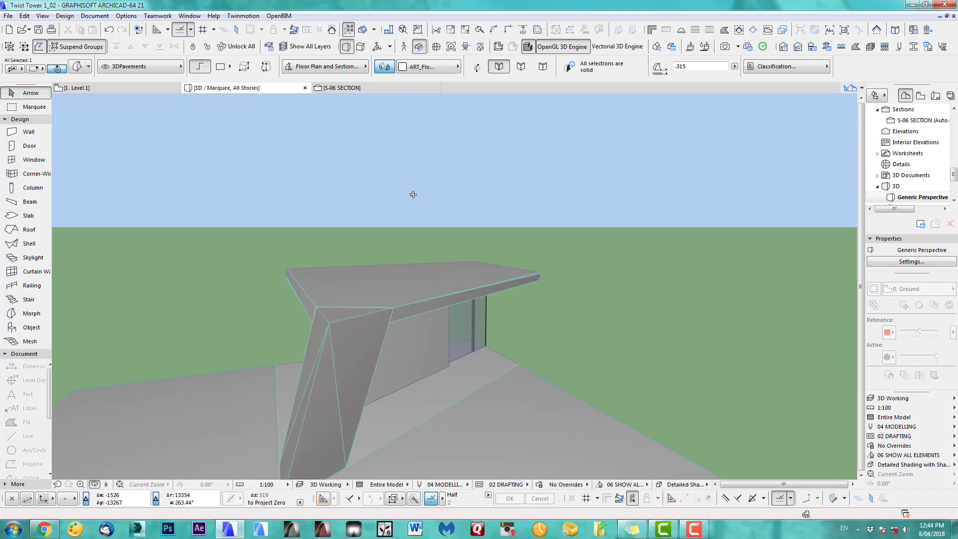
Step: Open the 0. Ground floor plan around the column corner
key(F2)
scroll(447, 252, down, 2)
middle_drag(447, 250, 348, 404)
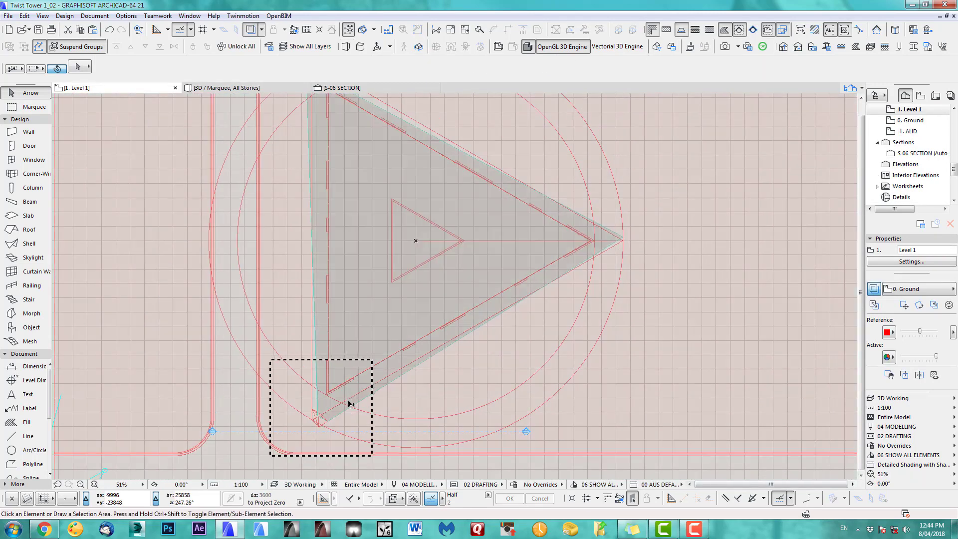
double_click(909, 121)
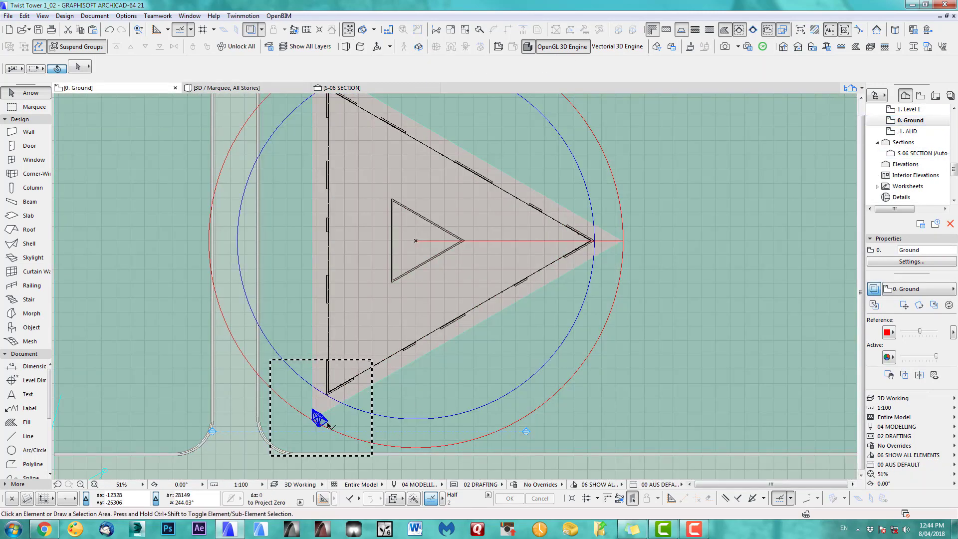
Step: Rotate copies of the twisted column morph about the tower centre in 120° increments to the other two corners of the triangle
click(319, 419)
scroll(427, 365, down, 2)
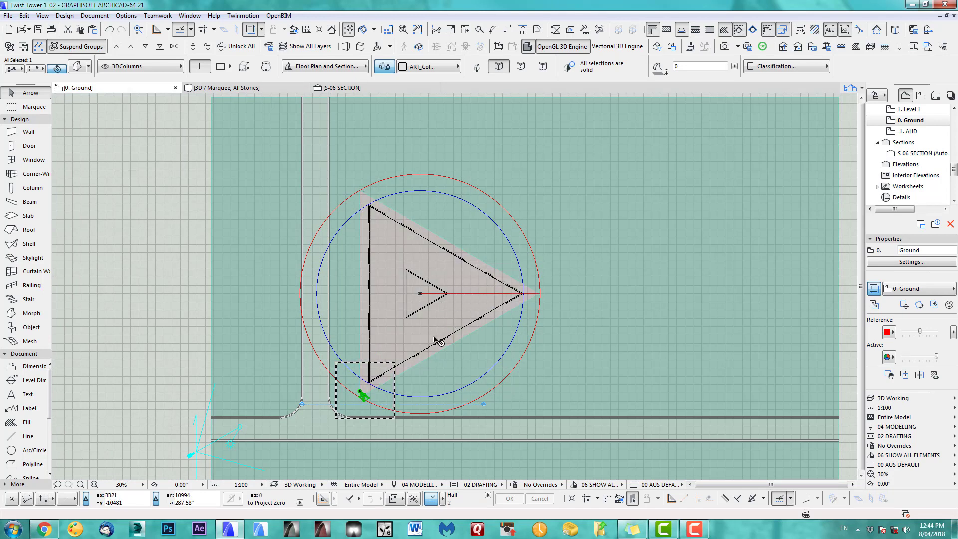
scroll(437, 357, up, 2)
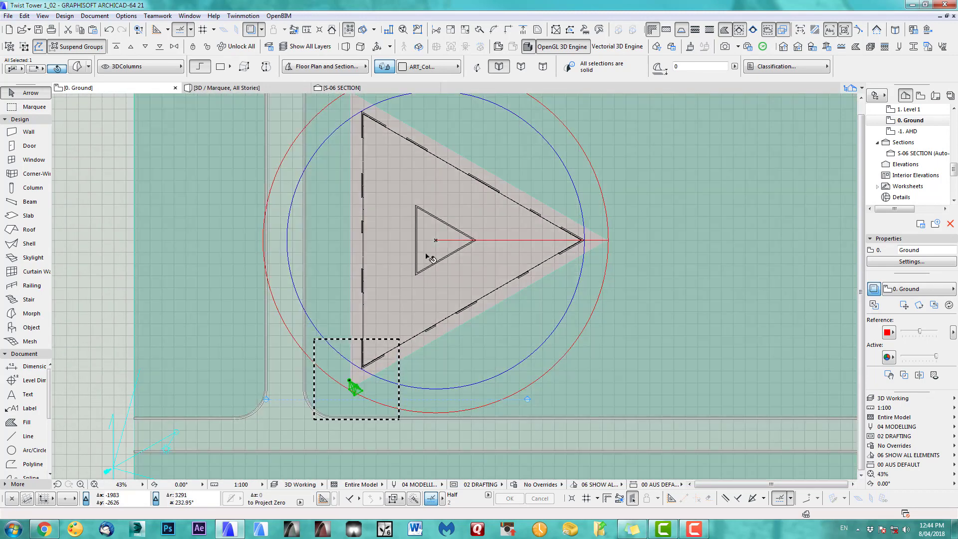
key(ctrl+e)
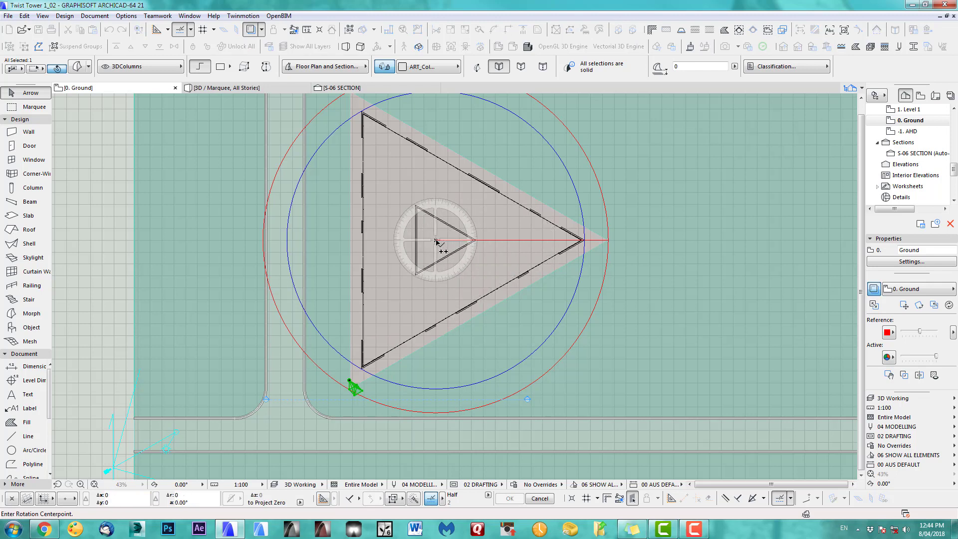
click(436, 240)
click(350, 391)
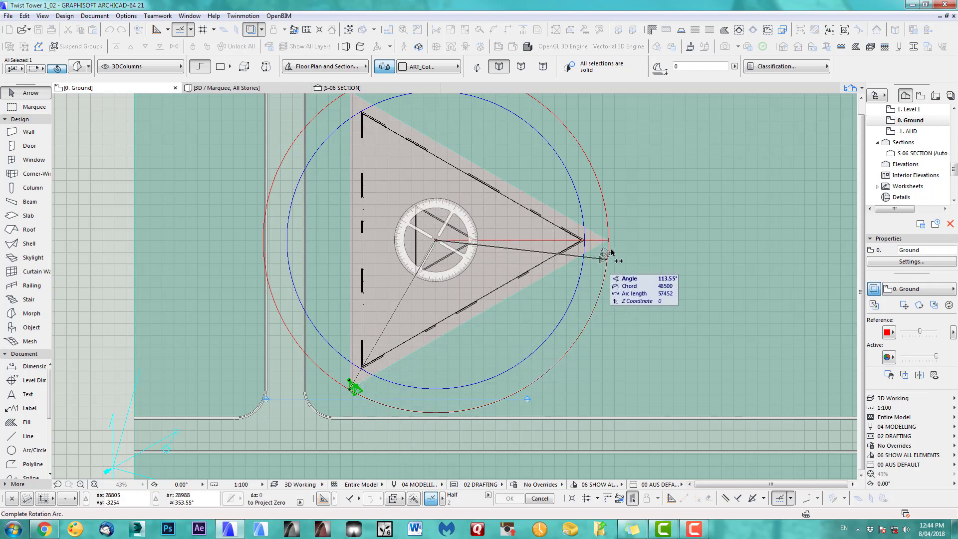
click(608, 241)
middle_drag(405, 125, 452, 272)
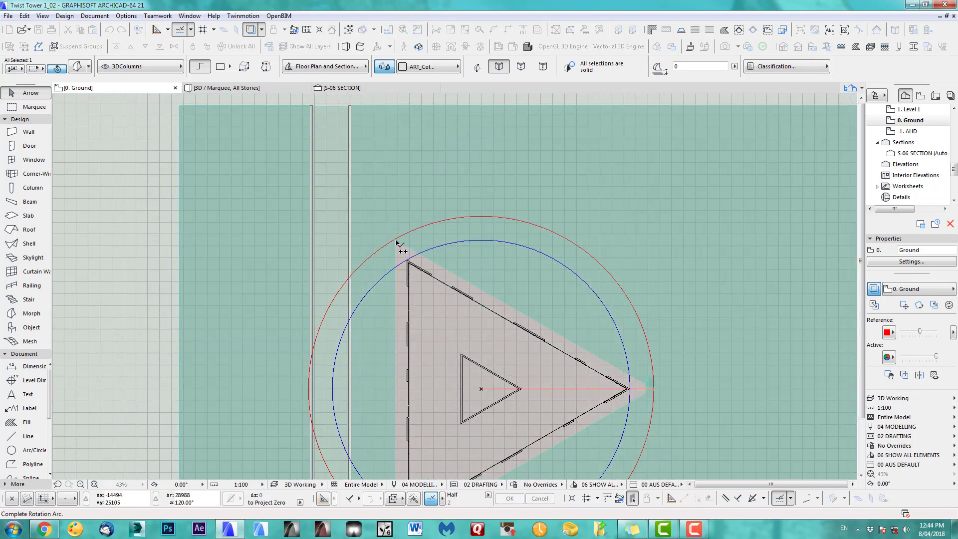
click(422, 229)
click(149, 199)
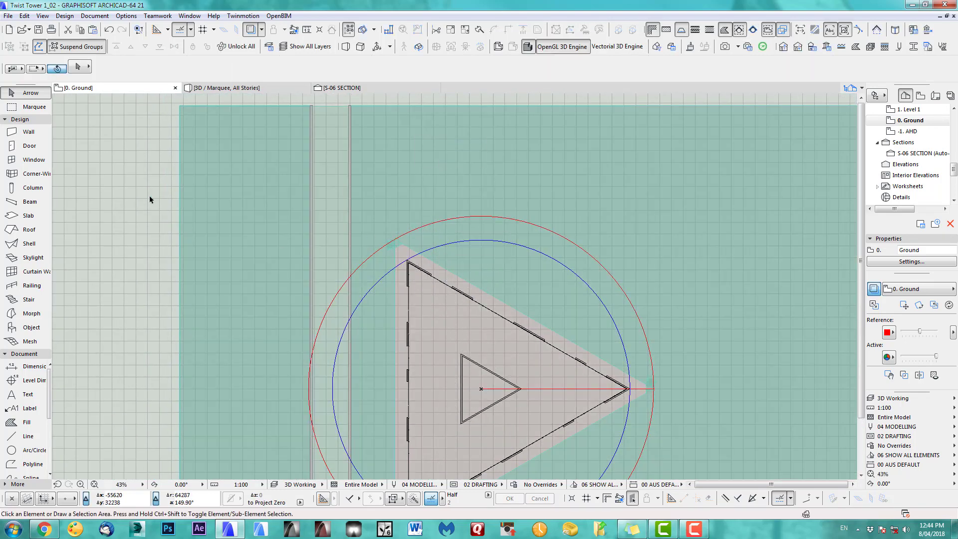
scroll(299, 200, down, 3)
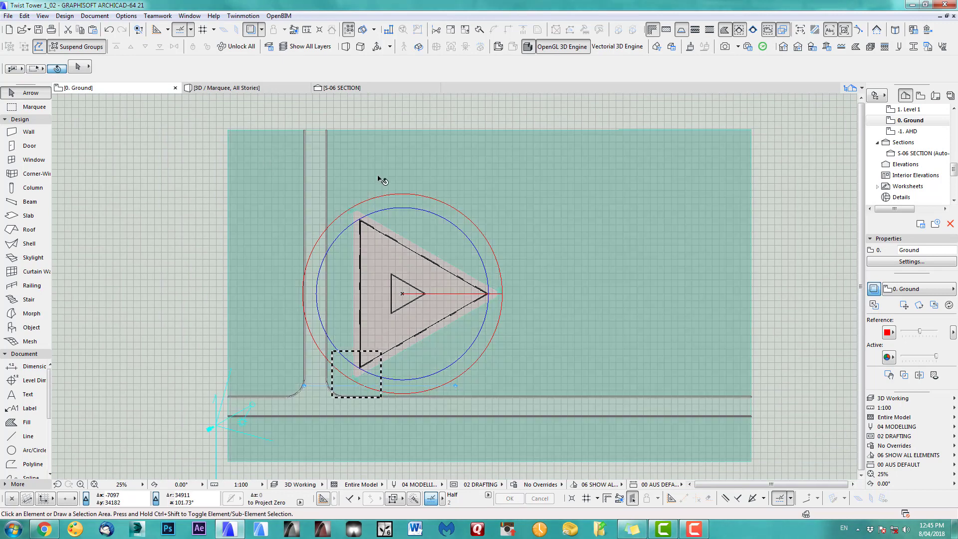
Step: Remove the marquee from the Ground plan and show the entire model in 3D
key(F3)
scroll(489, 304, down, 2)
middle_drag(488, 305, 454, 336)
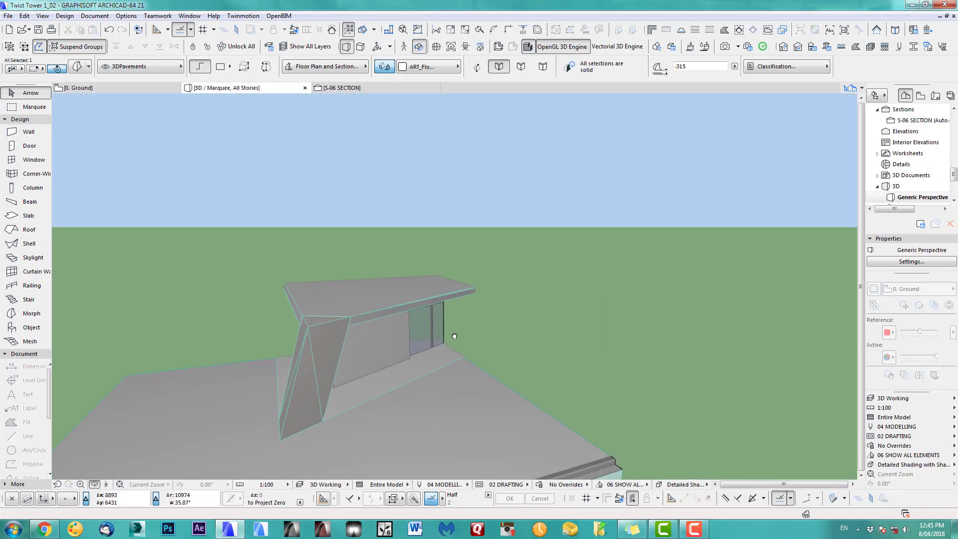
key(F2)
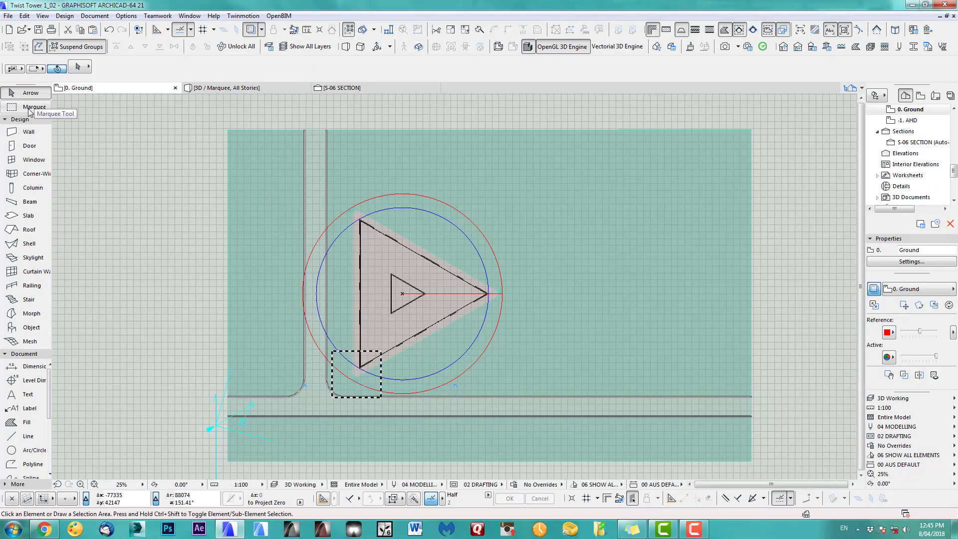
click(29, 110)
key(F5)
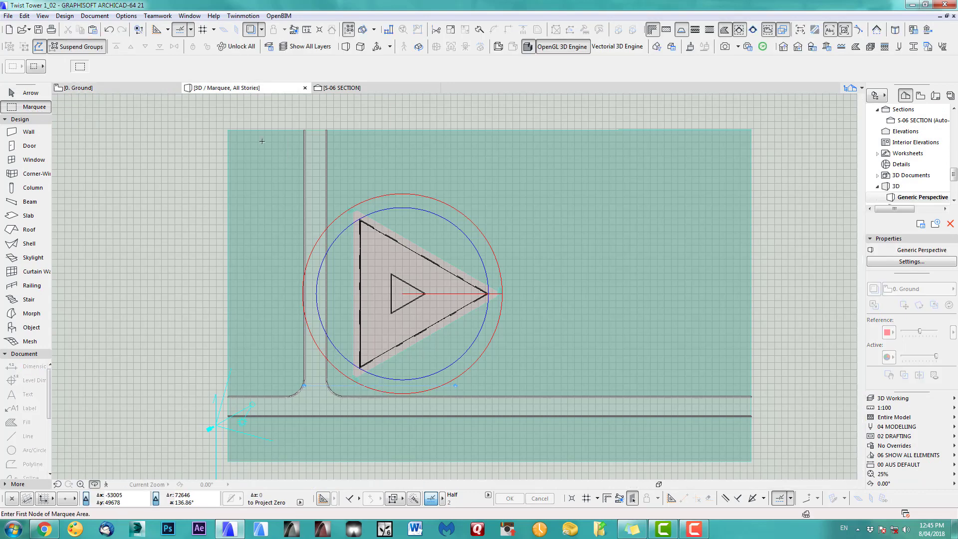
Step: Examine the slab's joints with the columns at all three tower corners in 3D
shift+middle_drag(447, 280, 519, 317)
shift+middle_drag(558, 258, 346, 247)
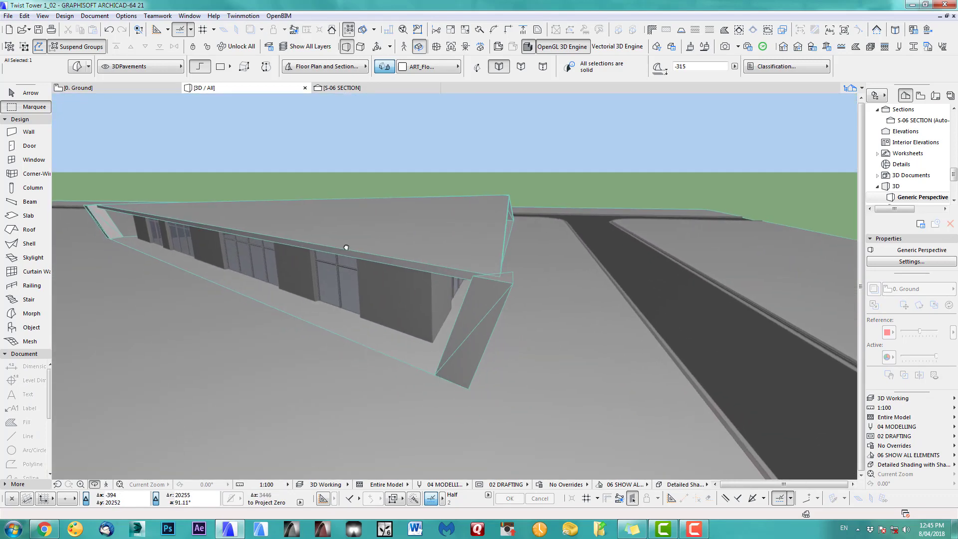
scroll(362, 271, down, 1)
shift+middle_drag(496, 230, 172, 304)
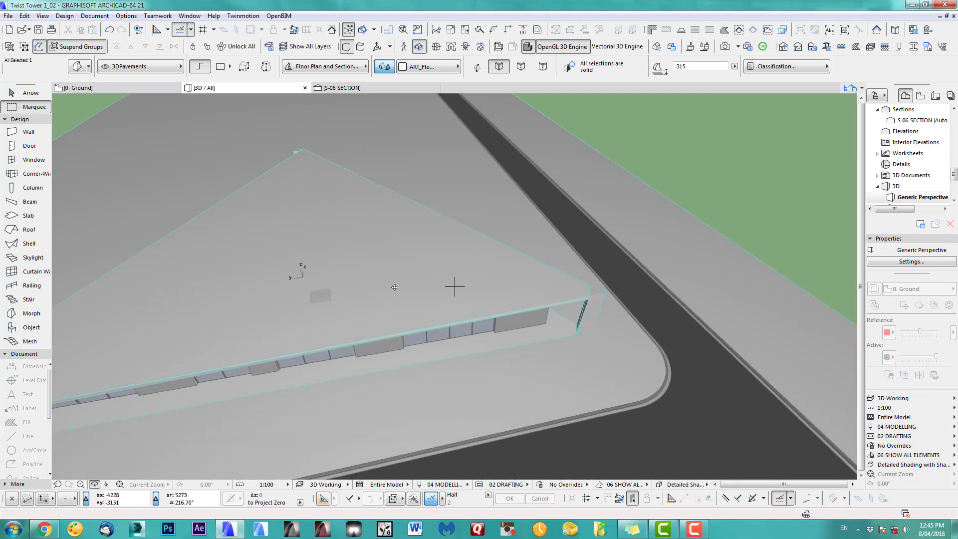
mouse_move(394, 287)
shift+middle_down()
mouse_move(312, 229)
mouse_move(415, 287)
mouse_move(496, 306)
mouse_move(454, 284)
mouse_move(474, 334)
mouse_move(397, 305)
shift+middle_up()
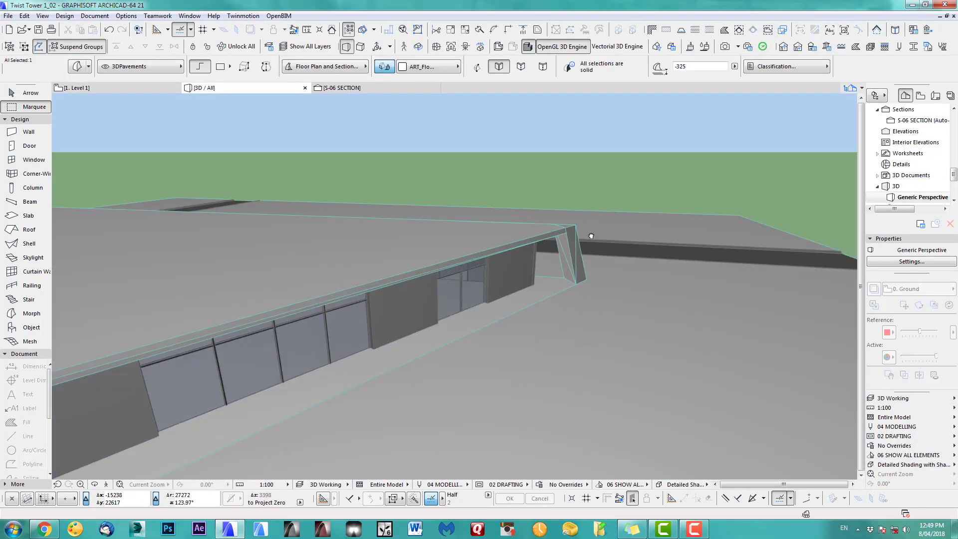
scroll(592, 235, down, 4)
shift+middle_drag(464, 297, 458, 280)
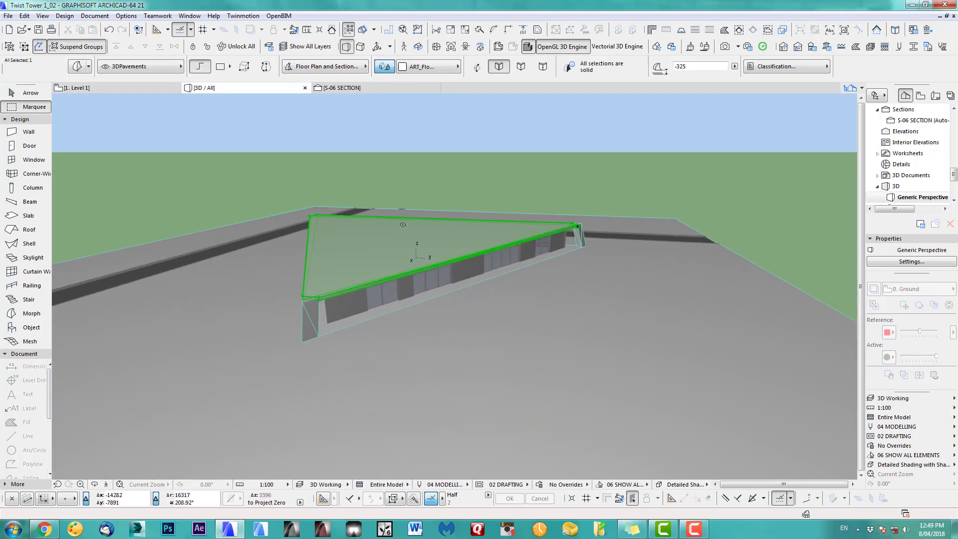
shift+middle_drag(377, 256, 451, 322)
Step: Select the three column morphs on the Ground plan and set Multiply to one incrementally rotated copy, 3600 vertical displacement, with home story by elevation
key(F2)
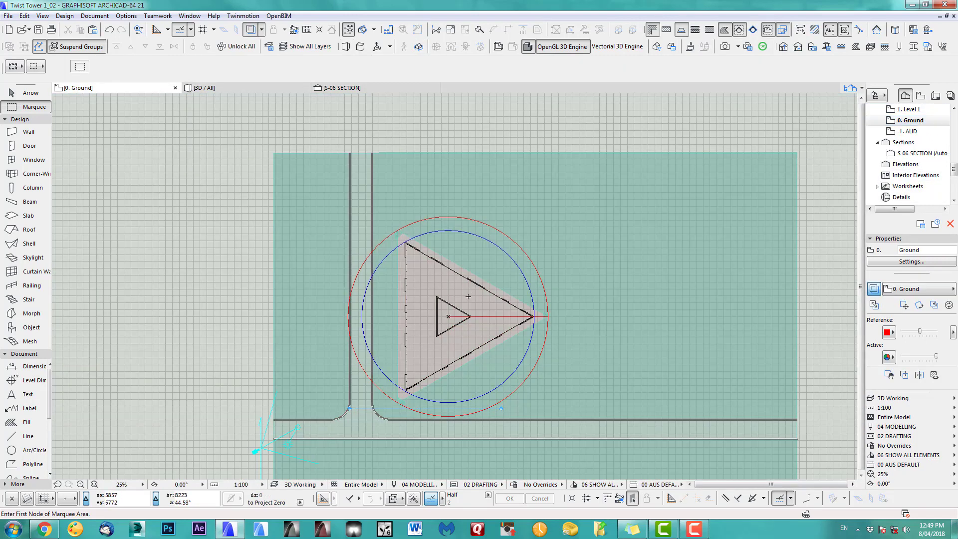
scroll(457, 277, up, 3)
middle_drag(457, 277, 490, 233)
click(389, 162)
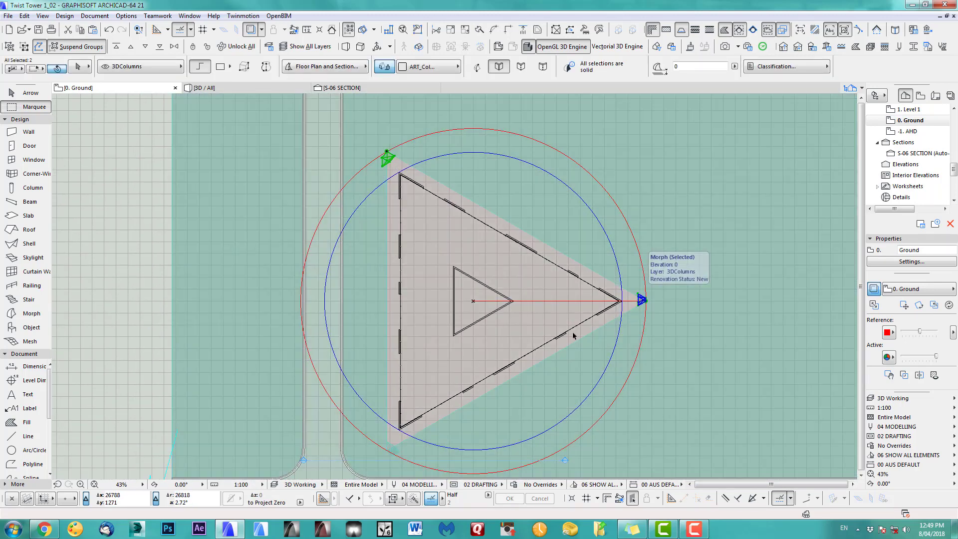
shift+click(640, 299)
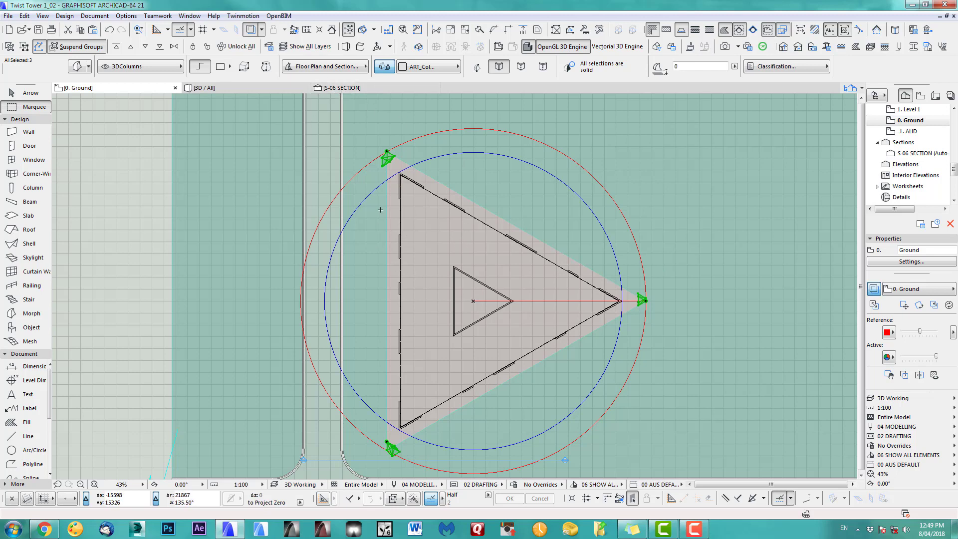
key(ctrl+u)
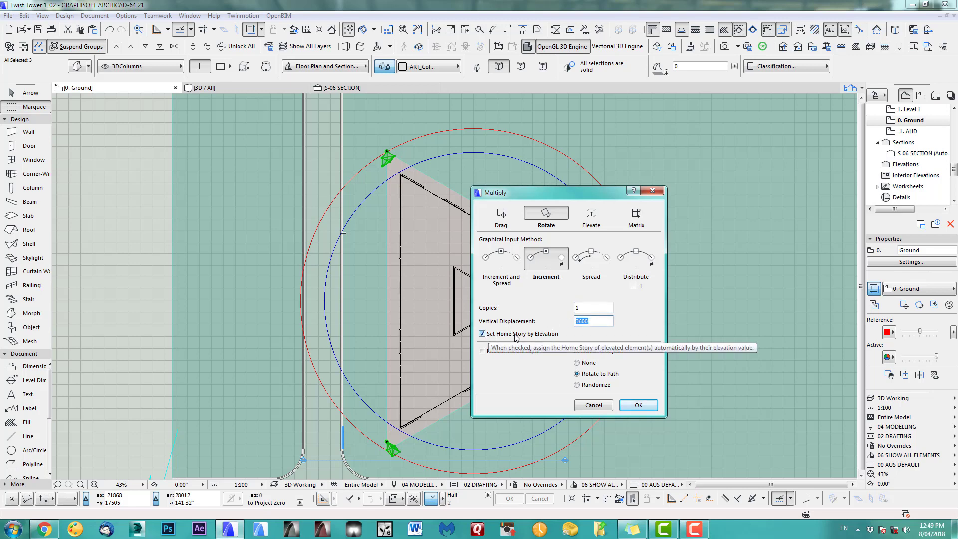
click(638, 405)
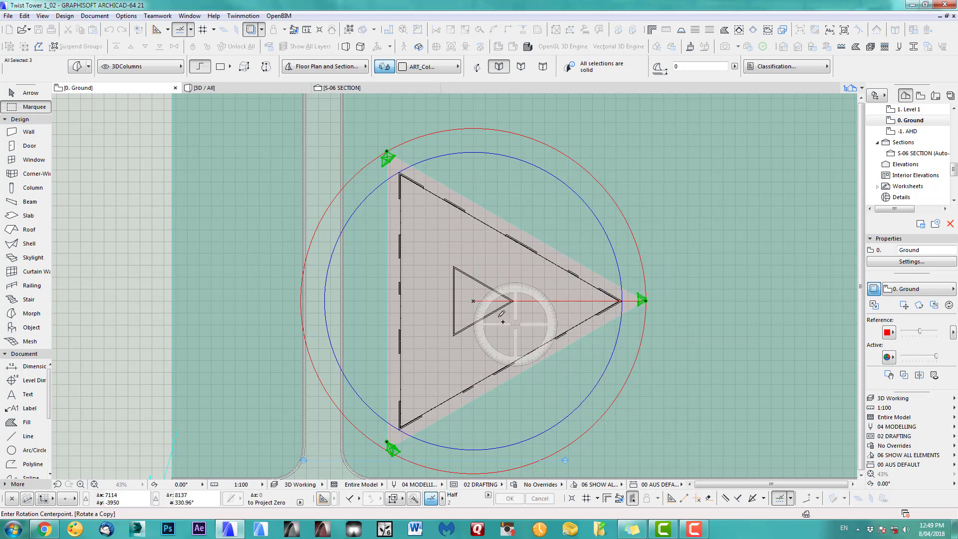
Step: Place the multiplied columns by rotating them a small counter-clockwise angle about the midpoint of the horizontal radius line, accepting changes on unseen stories
click(473, 301)
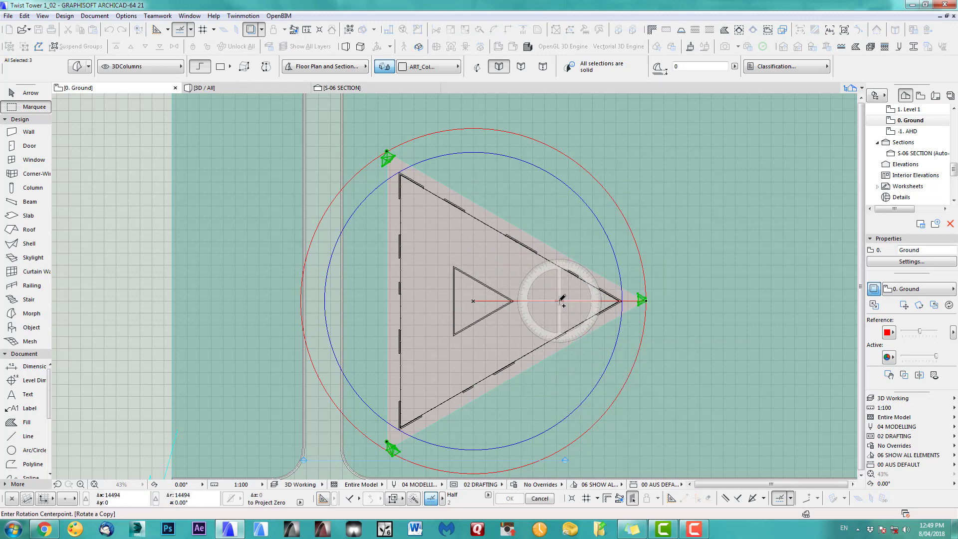
click(561, 301)
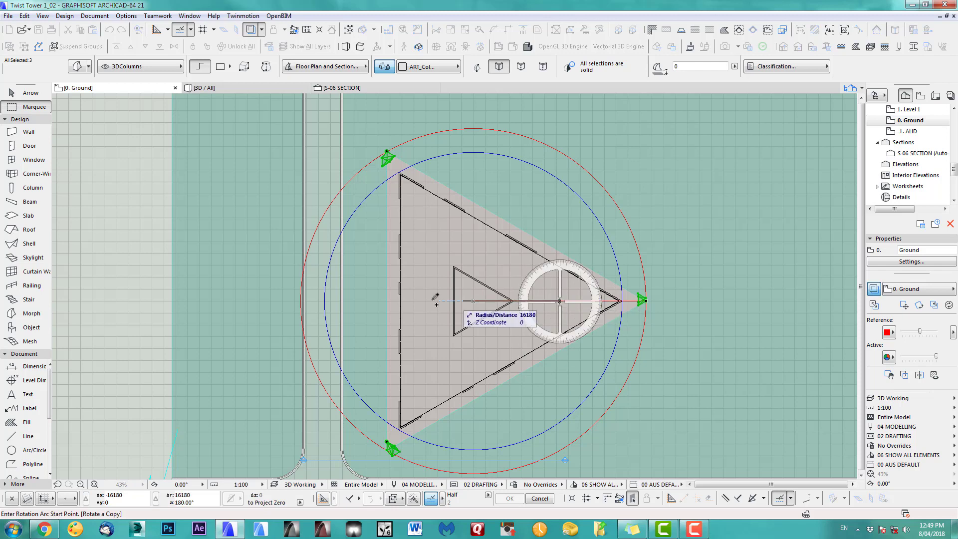
click(422, 302)
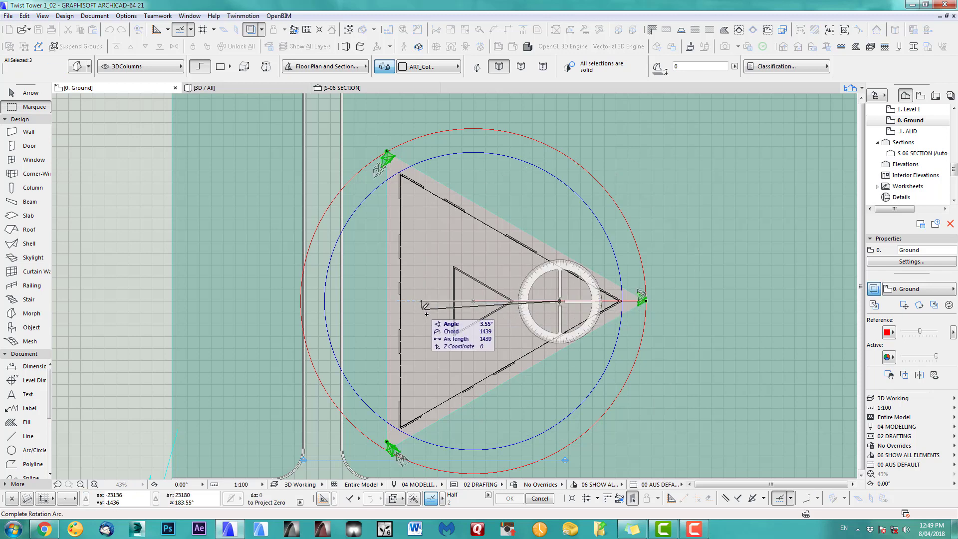
click(425, 306)
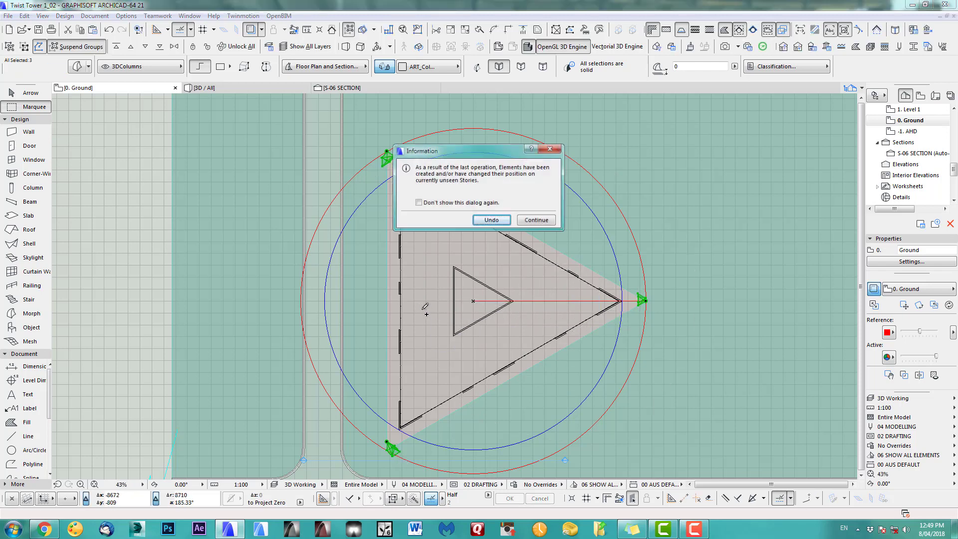
click(537, 220)
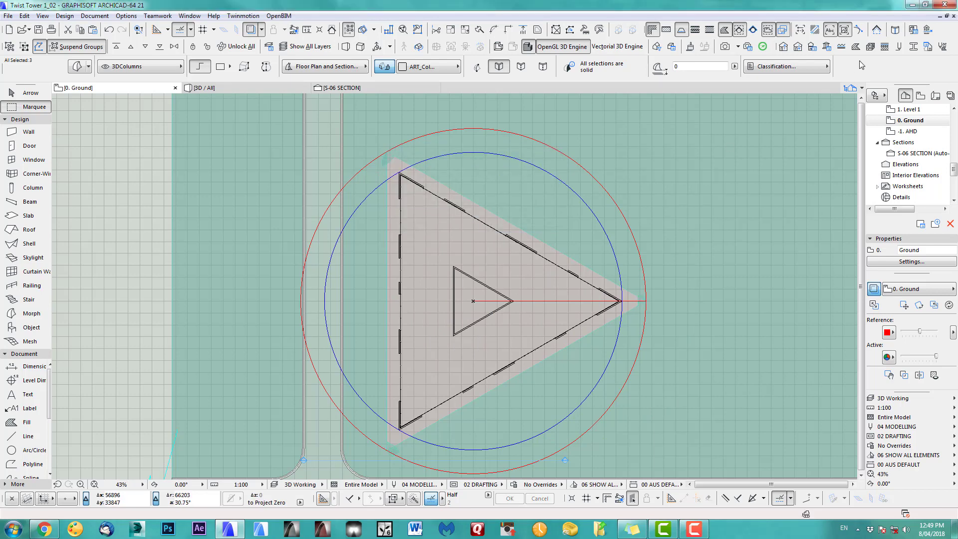
Step: Turn off the trace reference on the Level 1 plan and examine the slab and multiplied corner columns in 3D
click(783, 48)
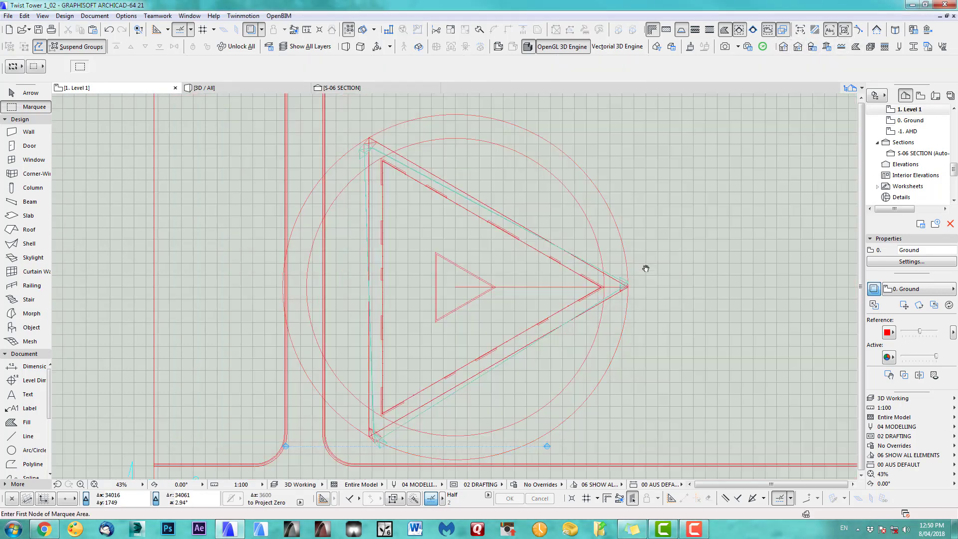
click(873, 289)
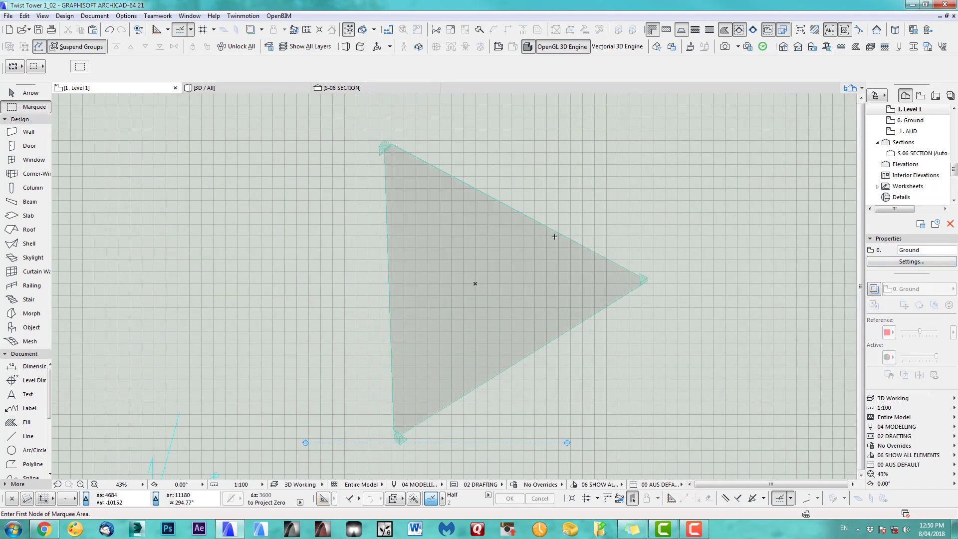
key(F3)
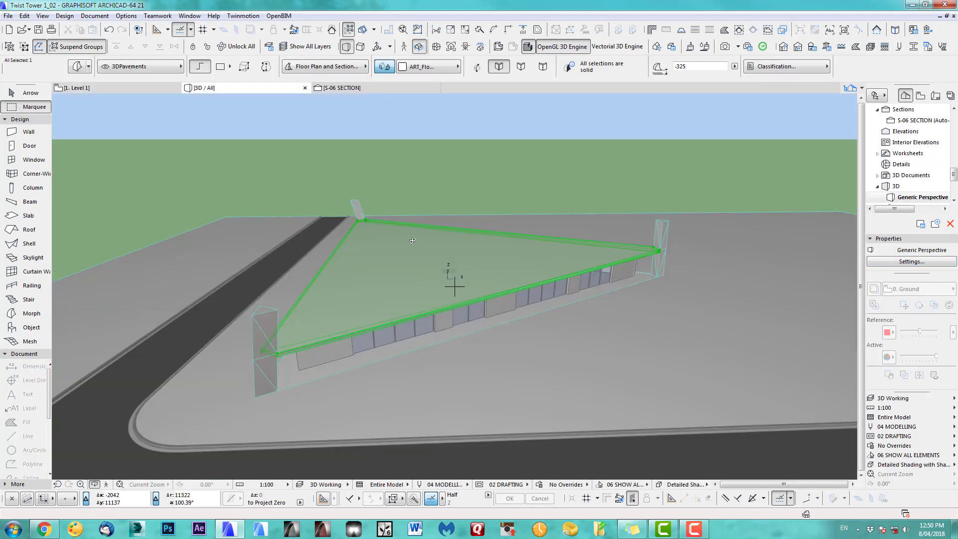
shift+middle_drag(317, 284, 548, 321)
key(F2)
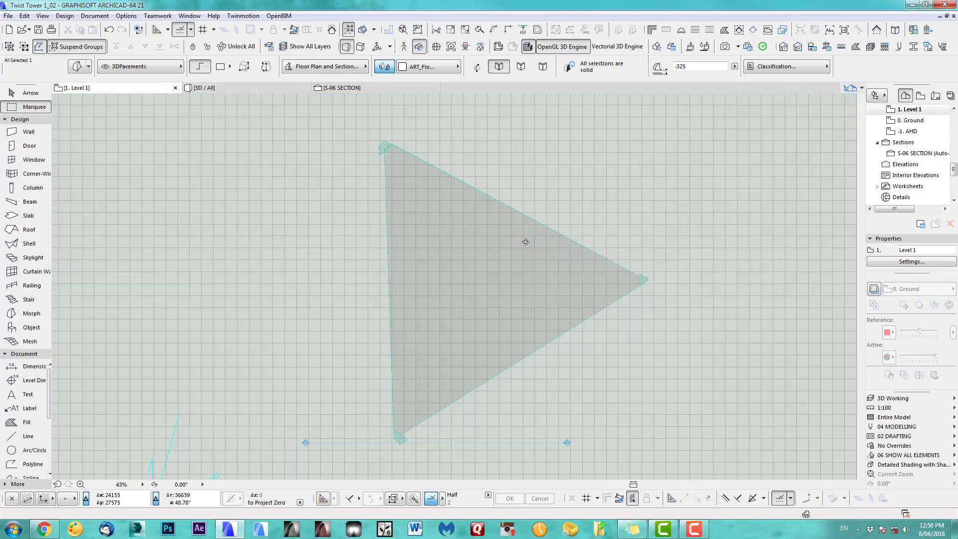
Step: Multiply the Ground plan's inner core and outer walls 3600 upward, rotated a small counter-clockwise angle about the horizontal radius line's midpoint
click(913, 120)
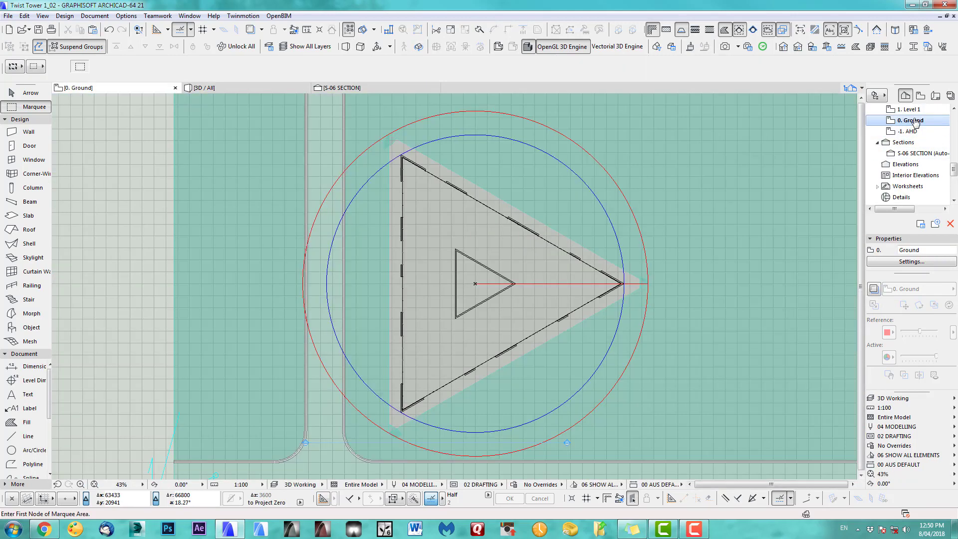
shift+click(501, 296)
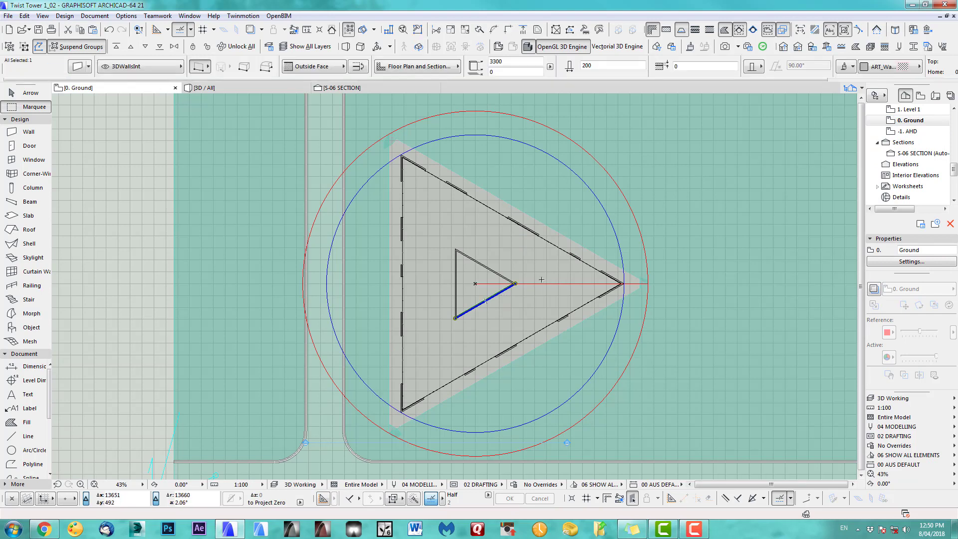
shift+click(459, 188)
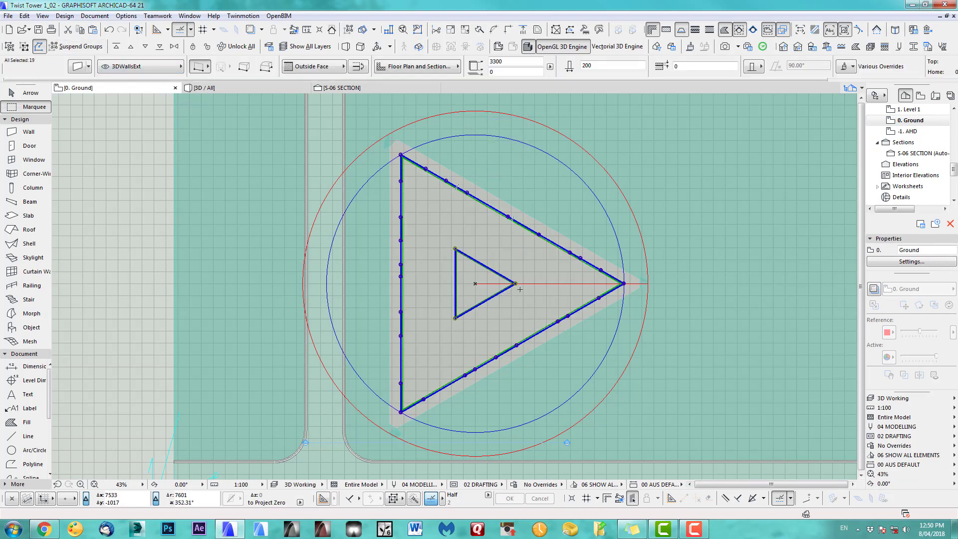
middle_drag(520, 289, 518, 284)
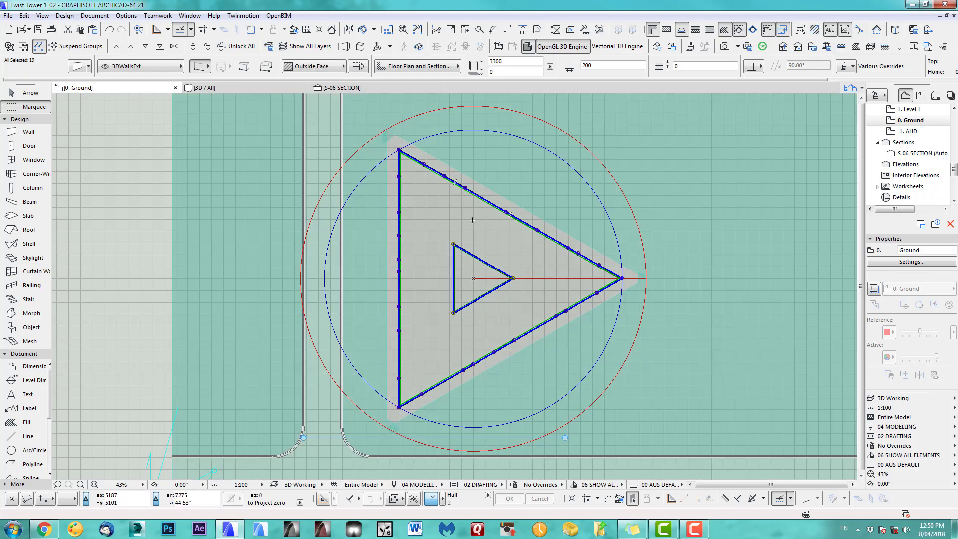
scroll(404, 158, up, 4)
scroll(404, 178, down, 3)
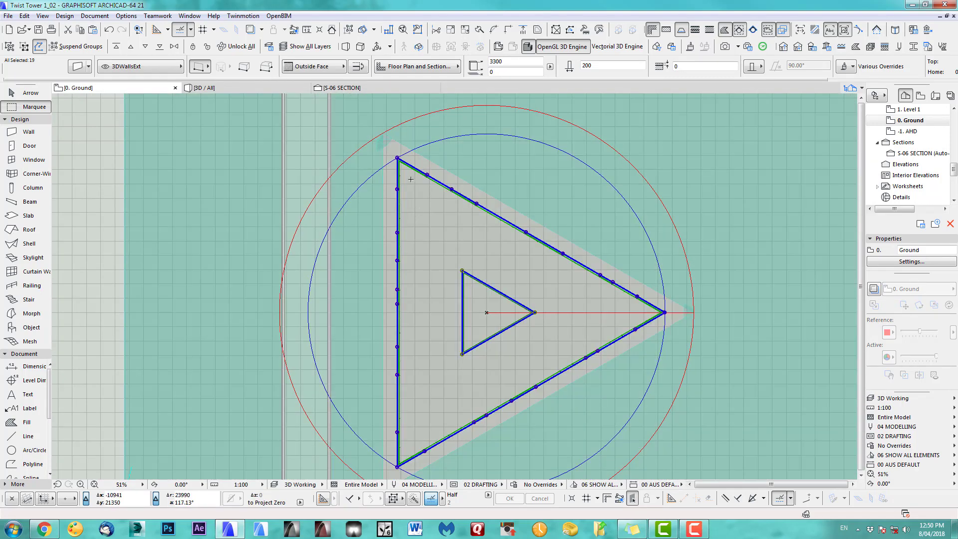
scroll(411, 178, down, 3)
middle_drag(439, 255, 445, 274)
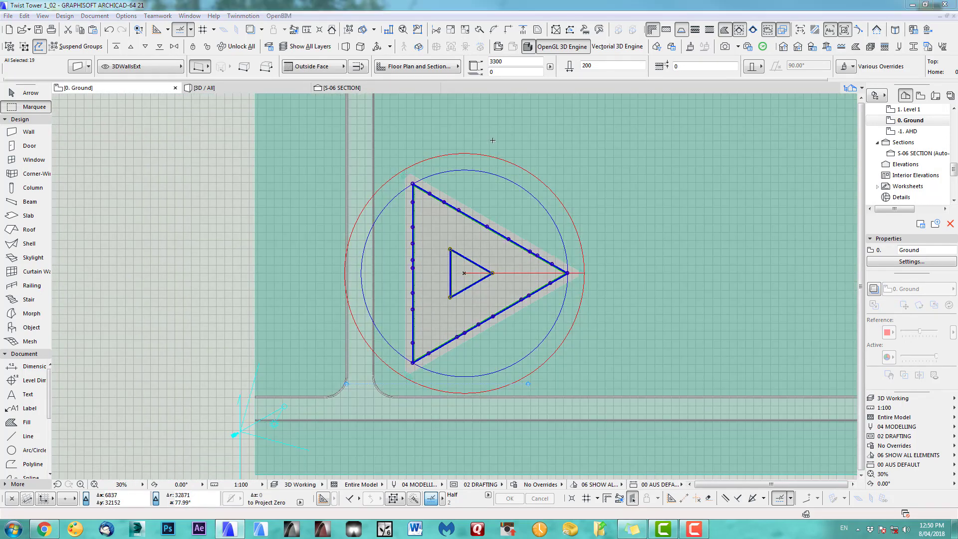
key(ctrl+u)
click(629, 404)
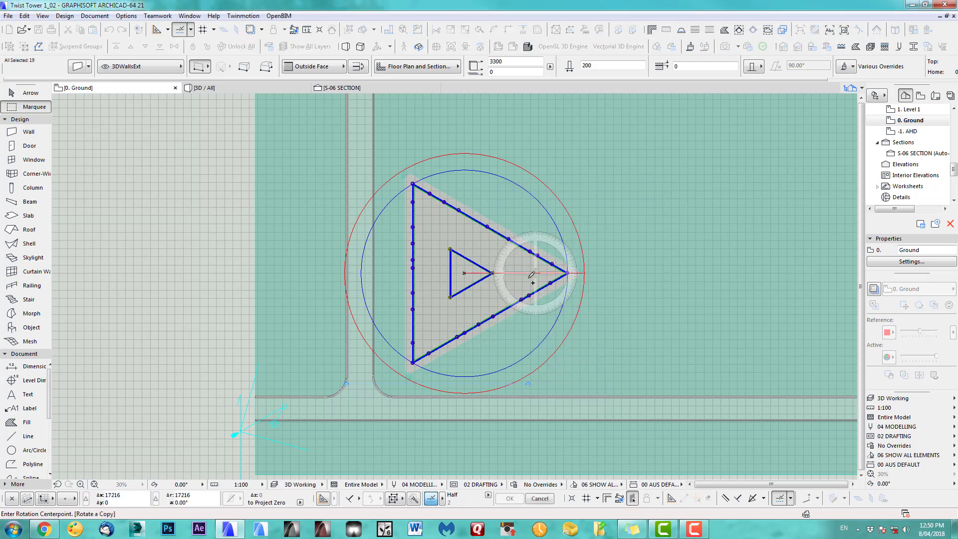
click(524, 272)
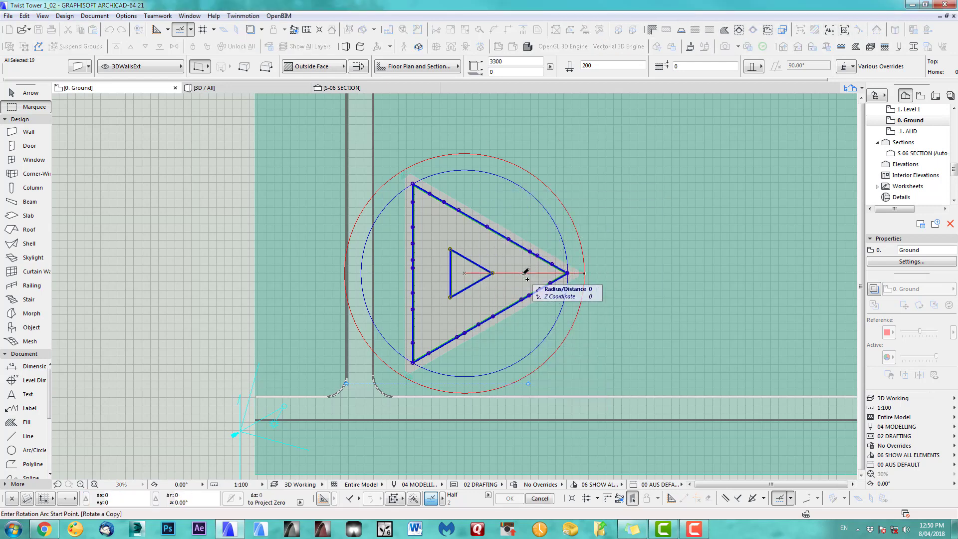
click(442, 276)
click(543, 218)
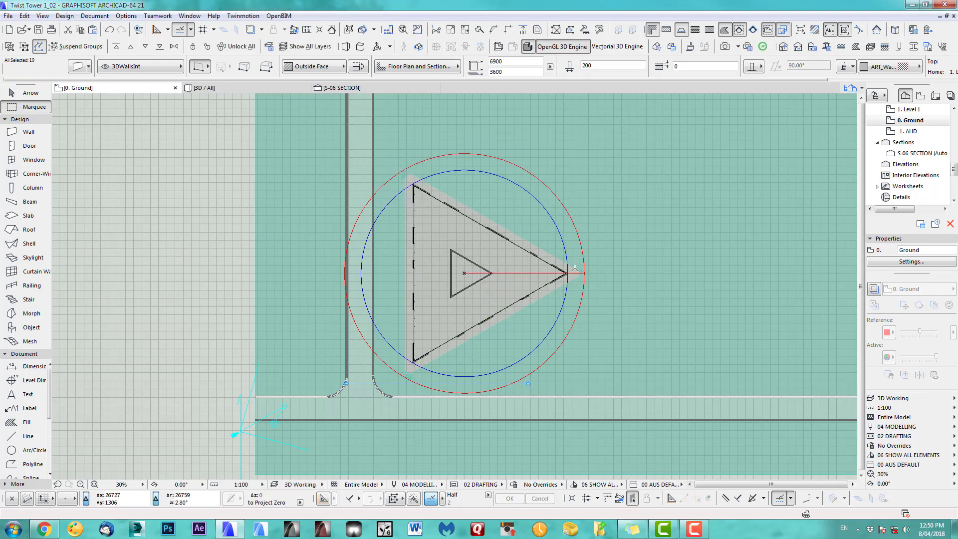
Step: Examine the multiplied walls in 3D, first isolated as a selection and again within the entire model
middle_drag(537, 255, 533, 270)
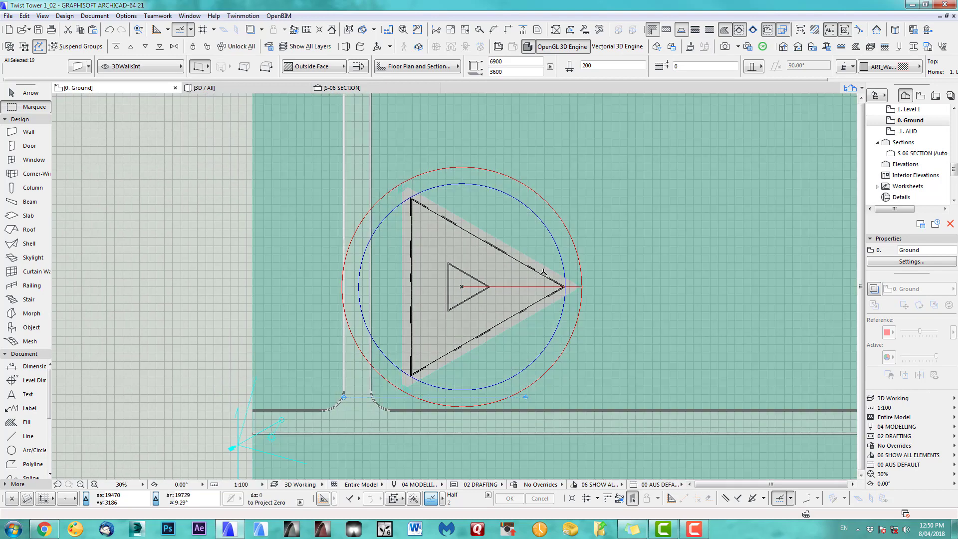
key(F5)
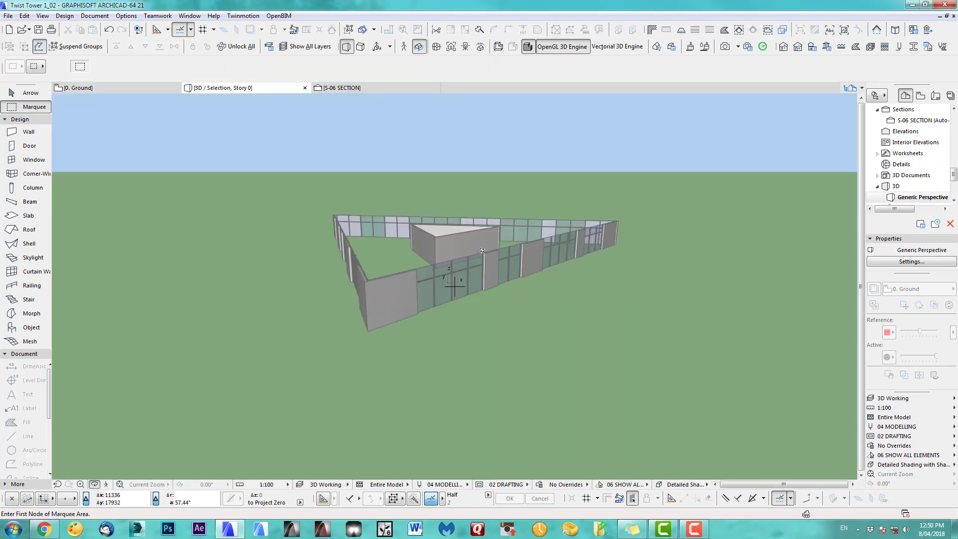
key(F2)
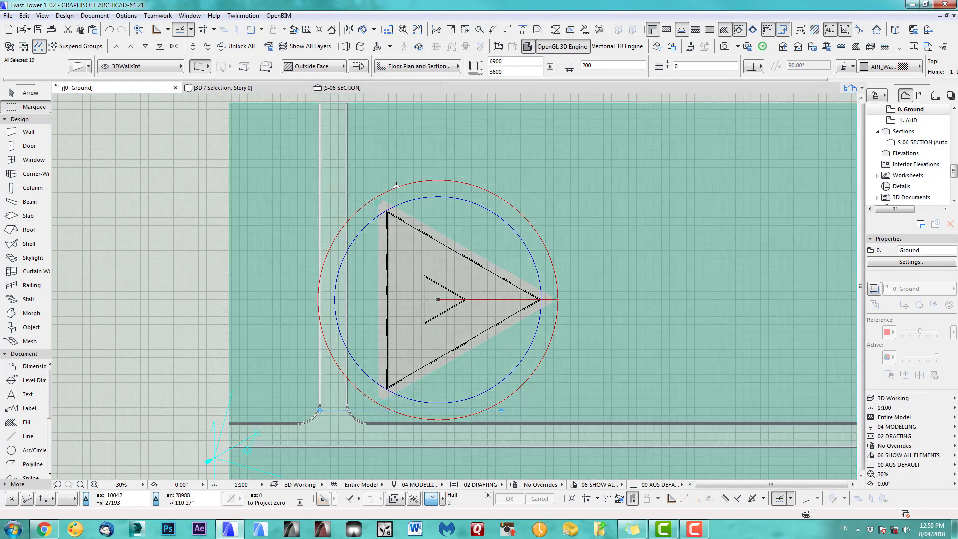
click(93, 112)
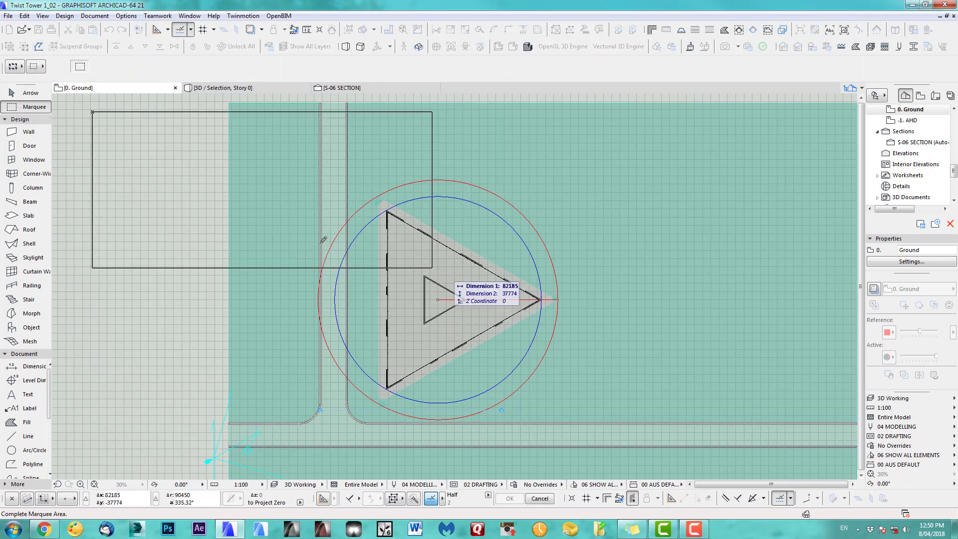
click(188, 216)
key(F3)
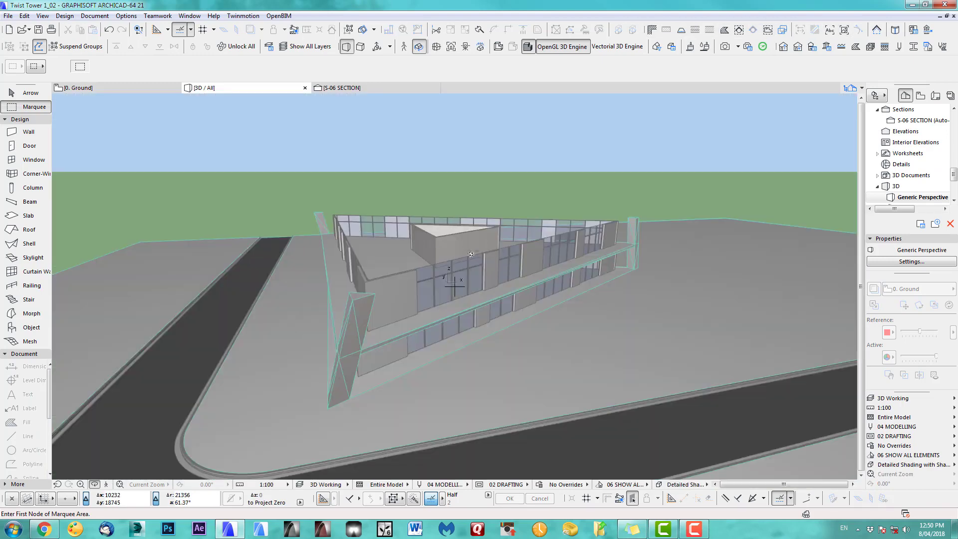
shift+middle_drag(477, 285, 454, 310)
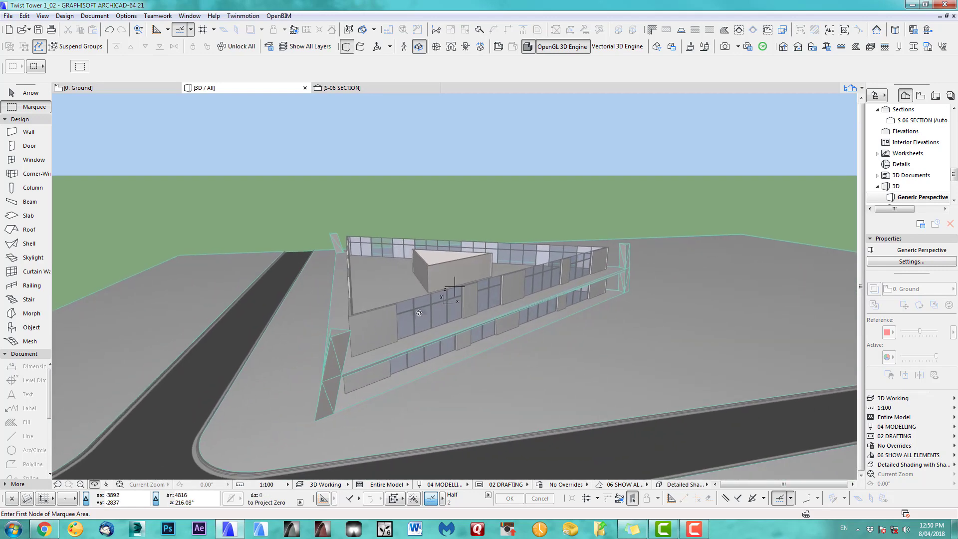
Step: Activate the Railing tool on the Level 1 plan and review its default settings and favorites, keeping the Seamless glass screen - 60 style
key(F2)
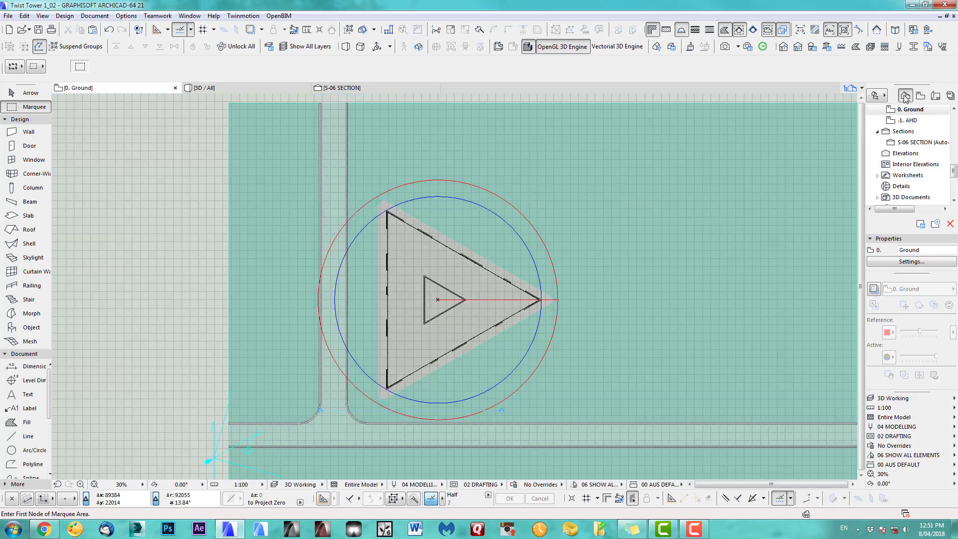
click(782, 50)
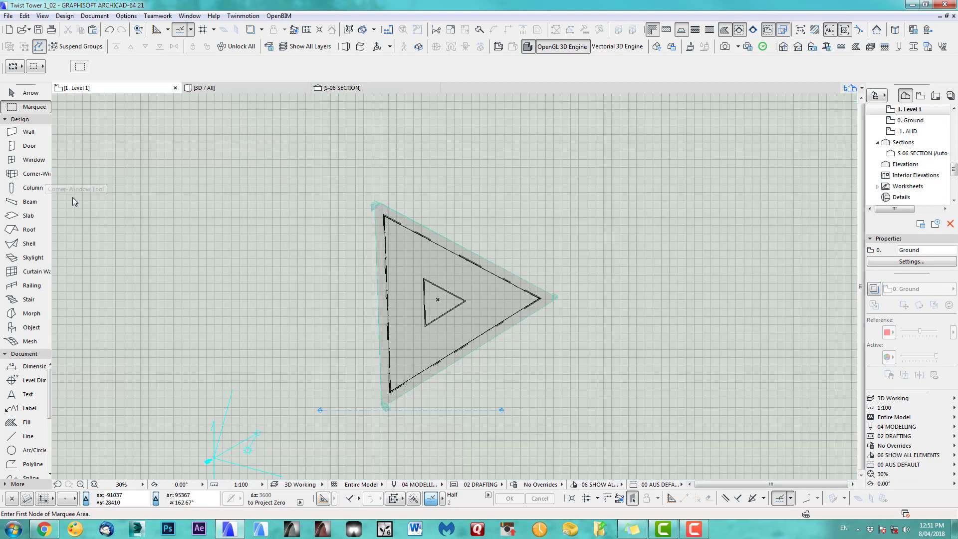
click(27, 286)
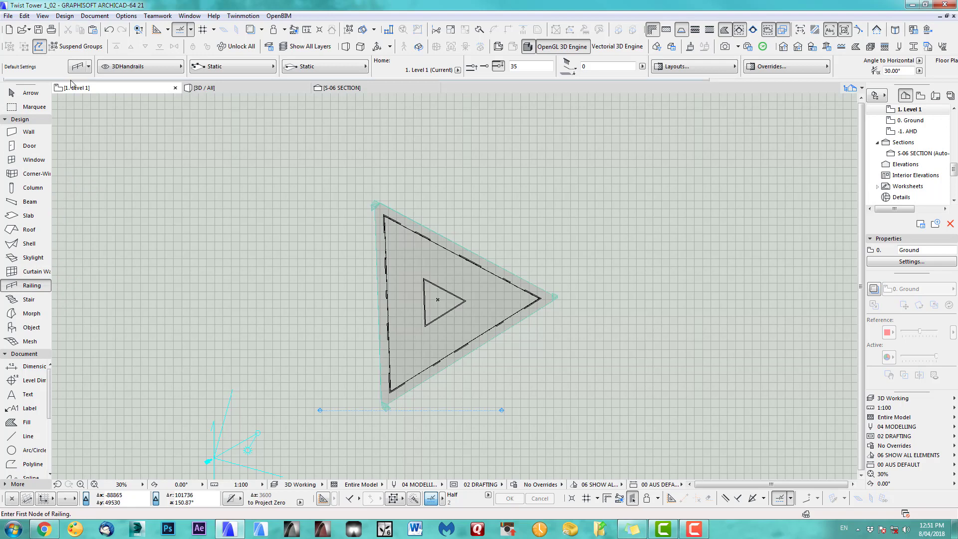
key(ctrl+t)
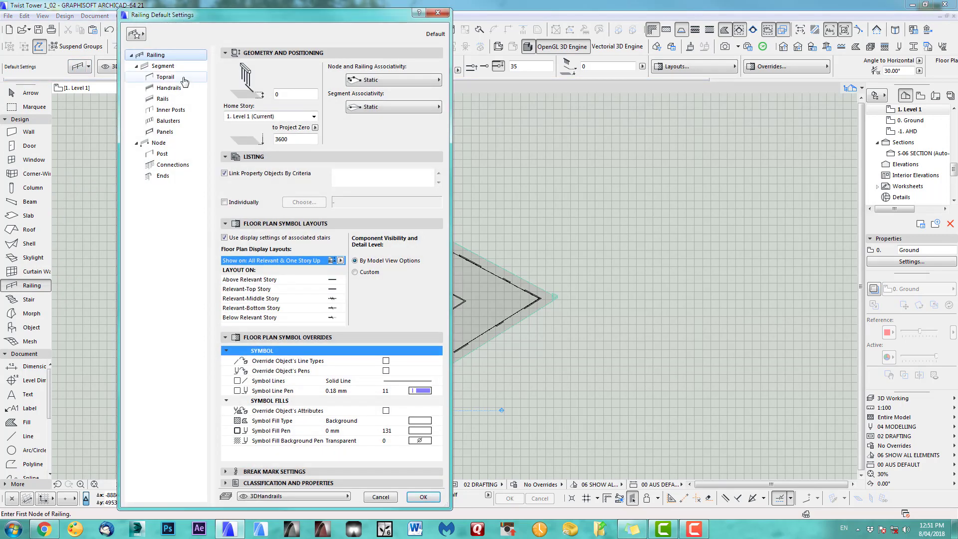
click(386, 498)
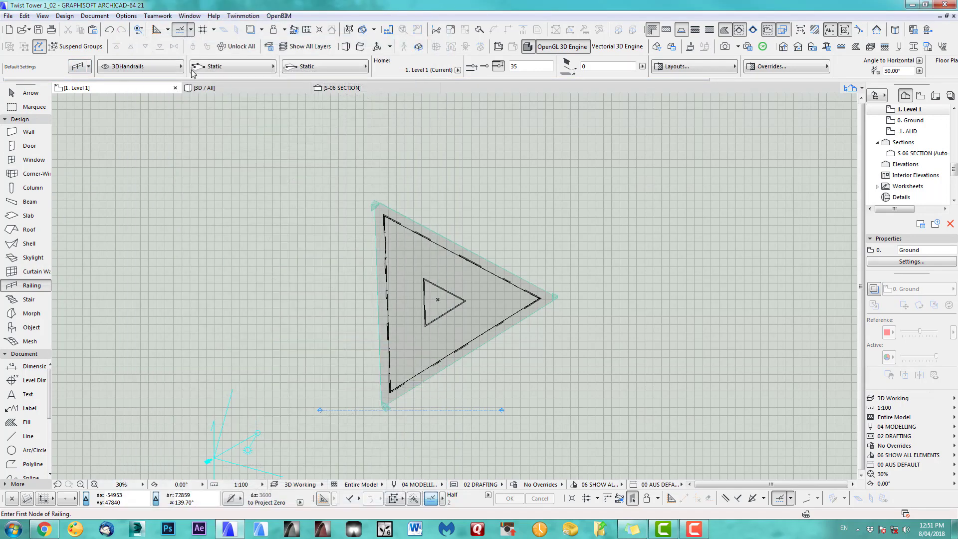
click(89, 66)
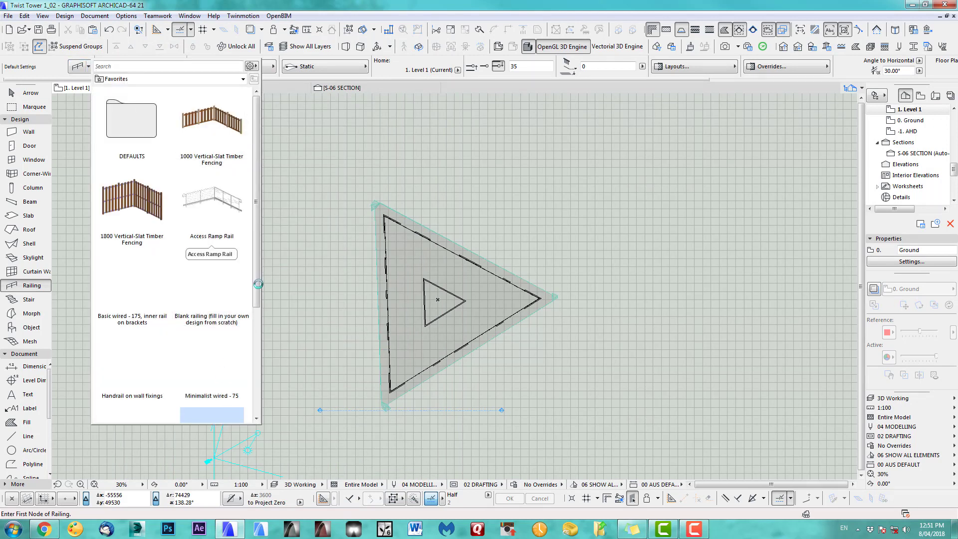
drag(258, 284, 255, 378)
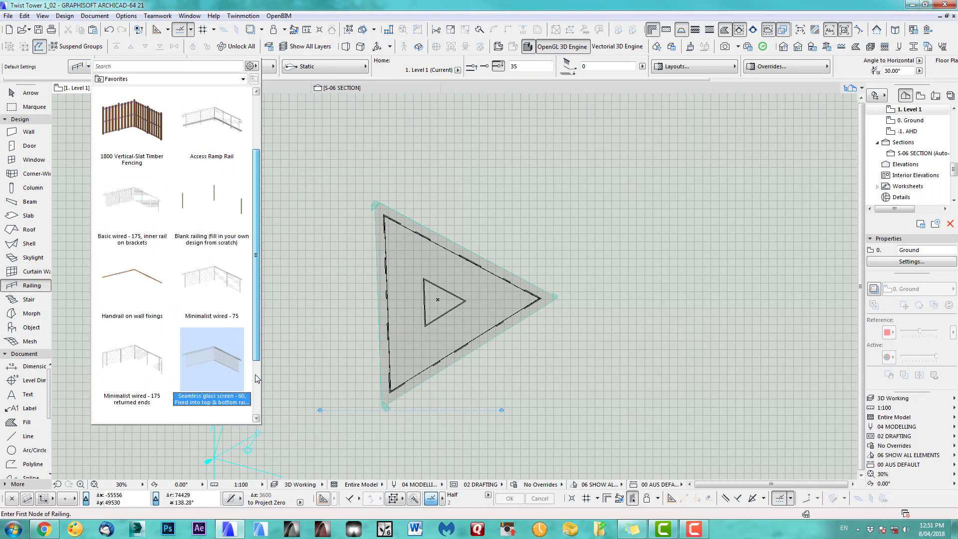
scroll(257, 378, down, 1)
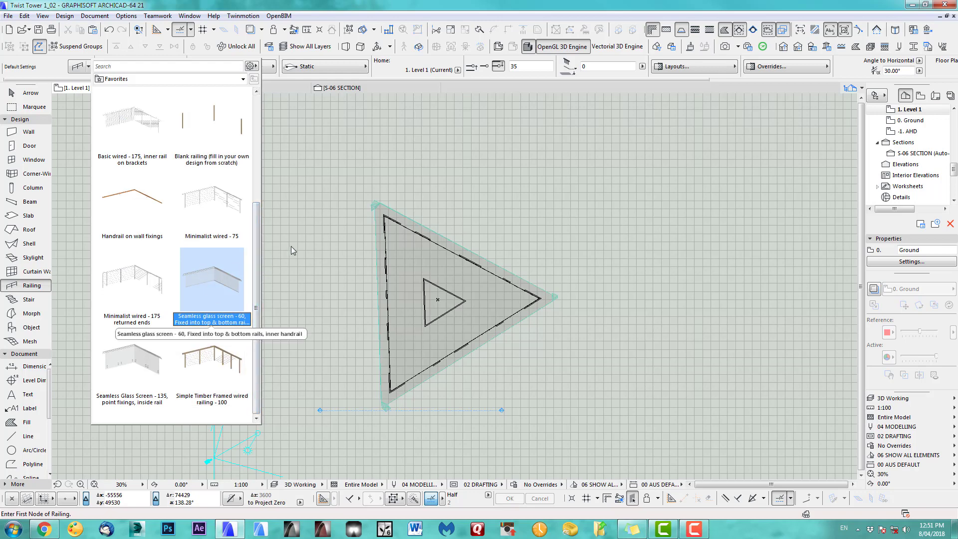
click(343, 183)
Step: Draw a straight railing along the Level 1 slab's lower-right edge, from the bottom corner column to the right corner column
scroll(406, 404, up, 8)
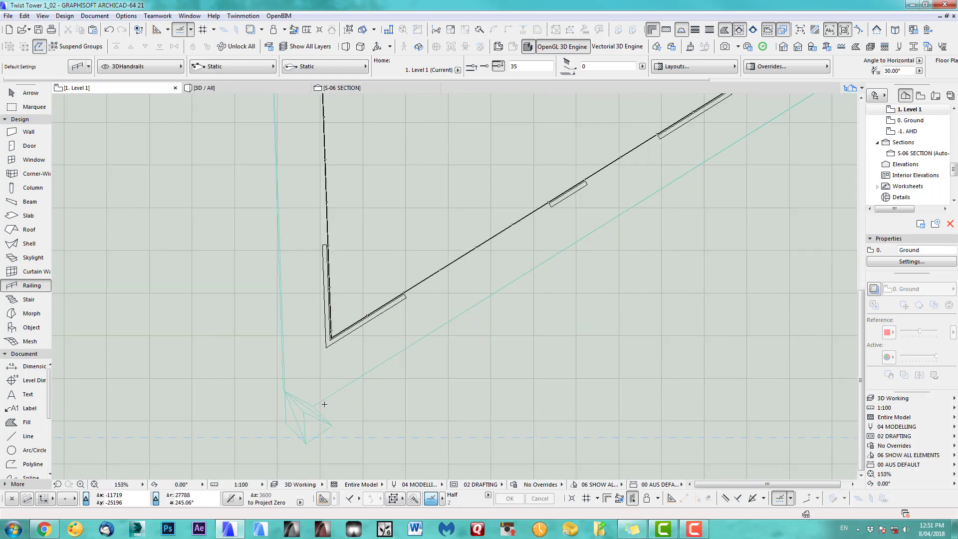
click(314, 406)
middle_drag(742, 133, 246, 461)
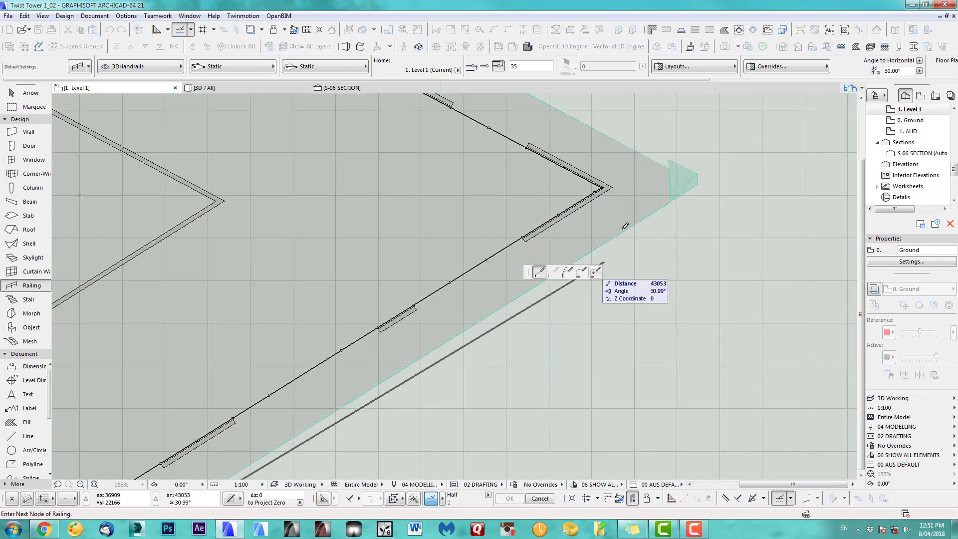
double_click(672, 198)
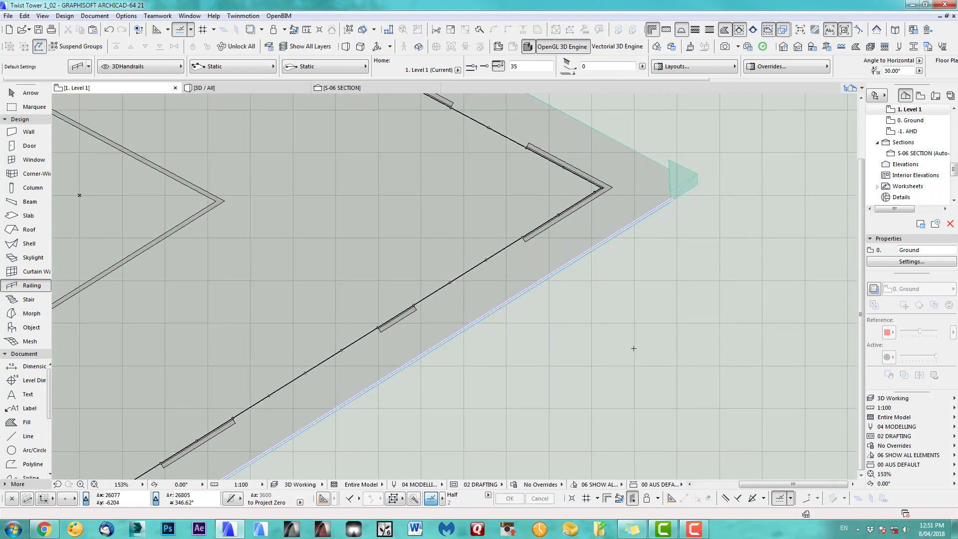
Step: Select the new glass railing in the 3D view and set its reference line offset to 200
key(F3)
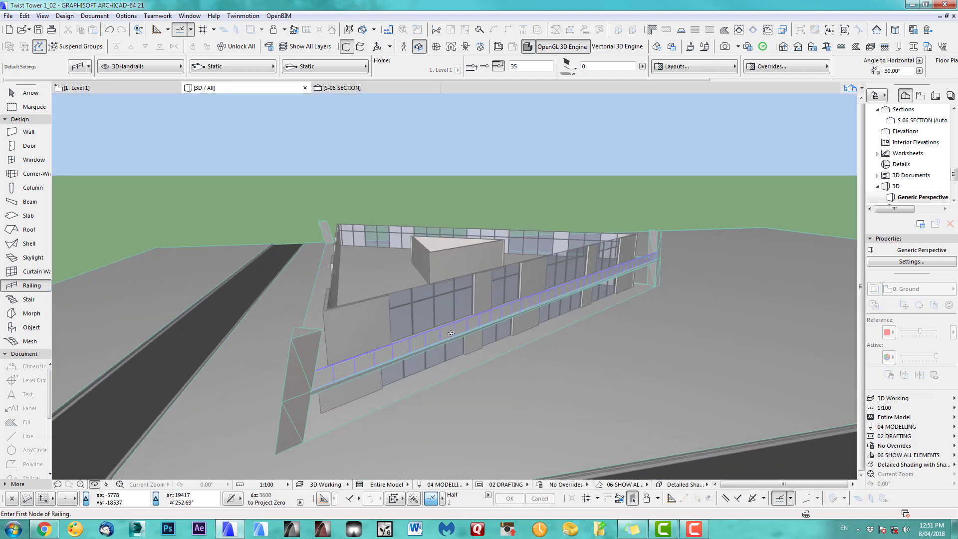
middle_drag(429, 333, 274, 297)
scroll(456, 270, up, 4)
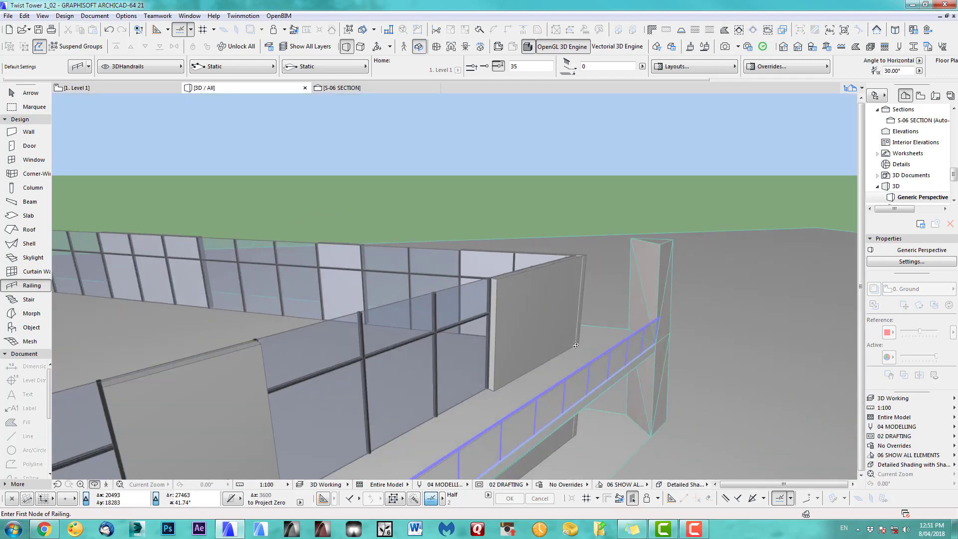
middle_drag(628, 333, 442, 330)
scroll(442, 330, up, 5)
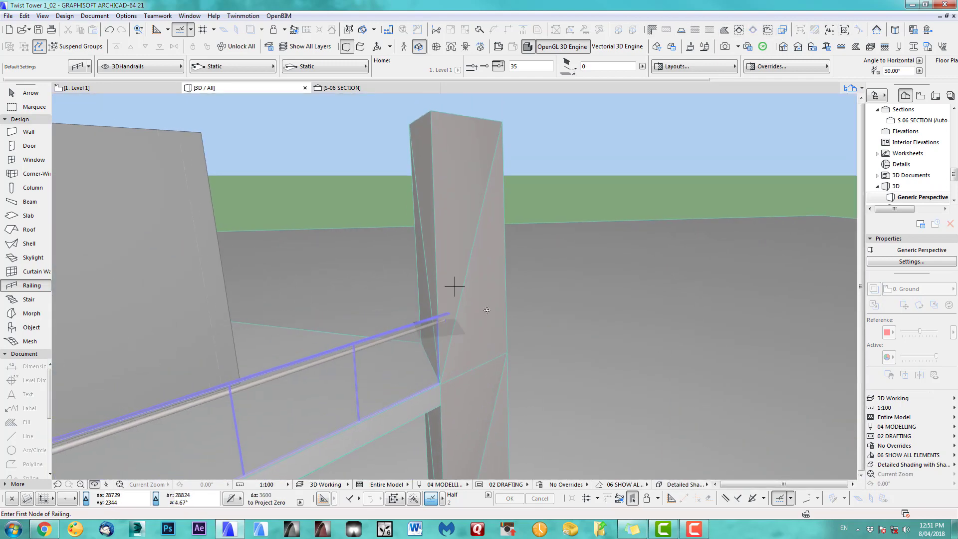
key(Escape)
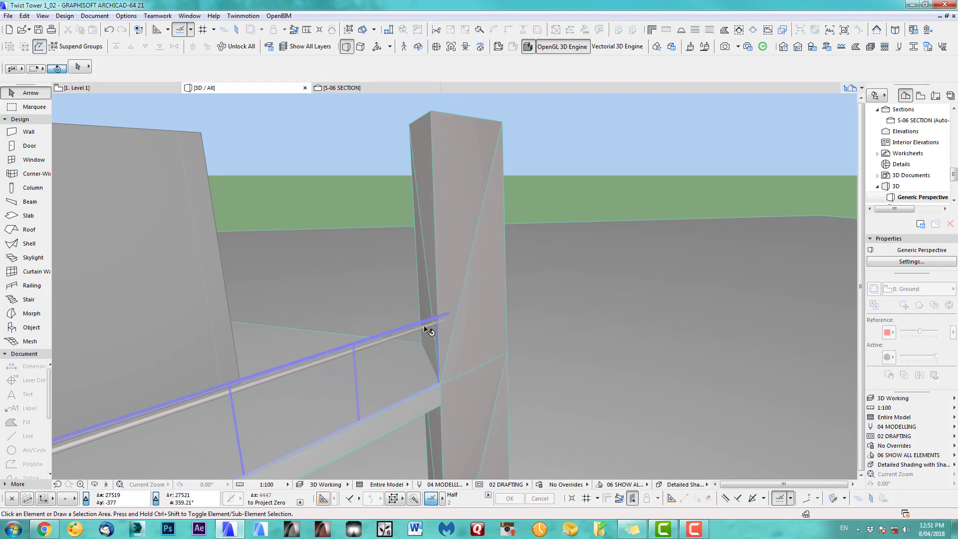
click(427, 329)
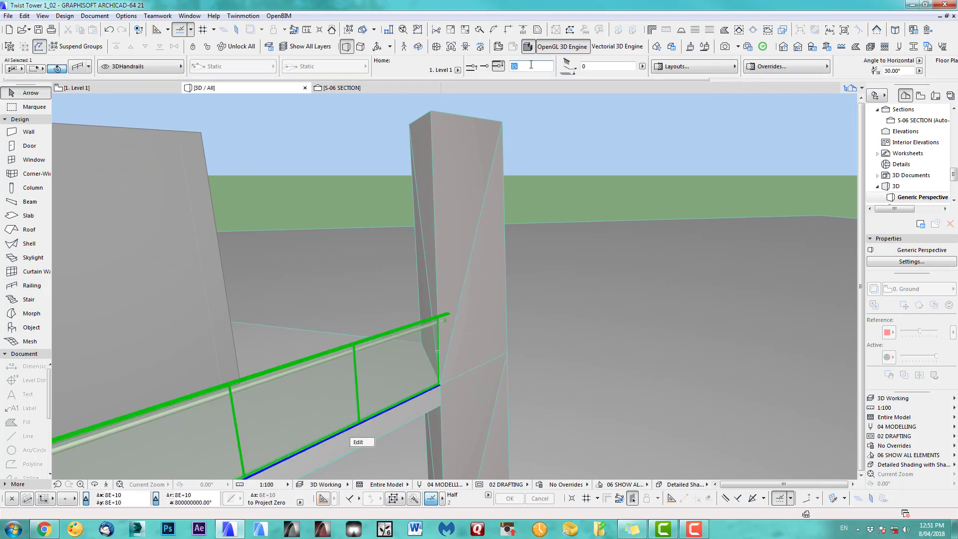
key(Return)
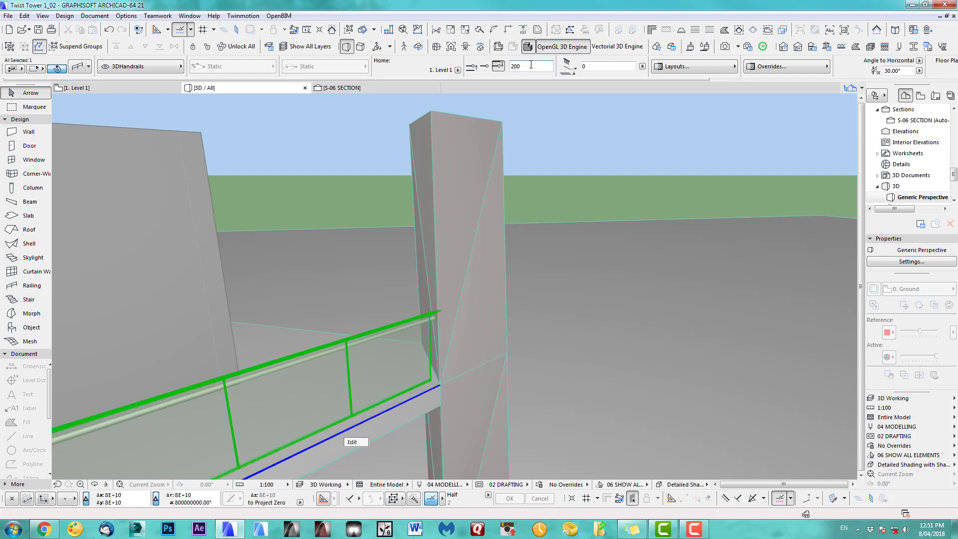
middle_drag(357, 315, 383, 321)
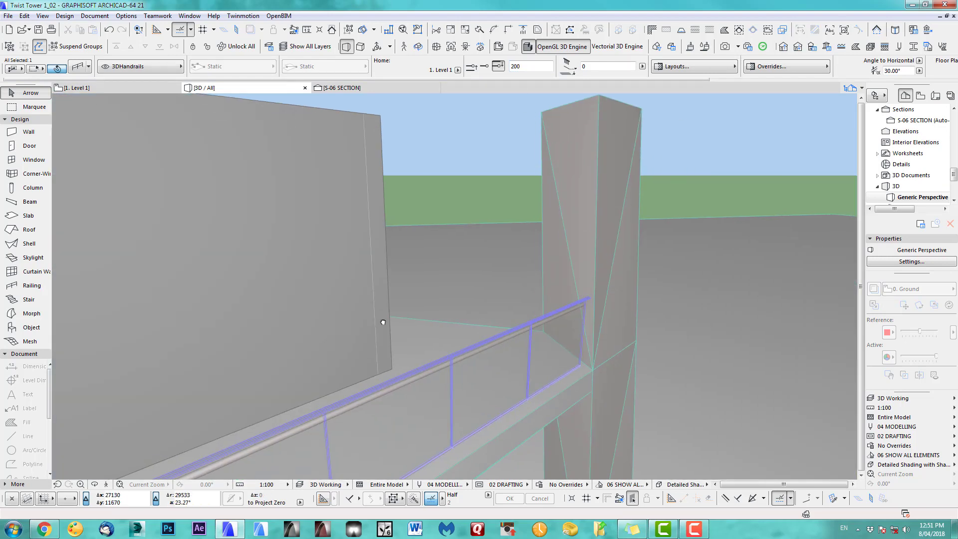
Step: Return to the Level 1 plan and select the railing along the lower-right slab edge
key(F2)
scroll(586, 249, down, 5)
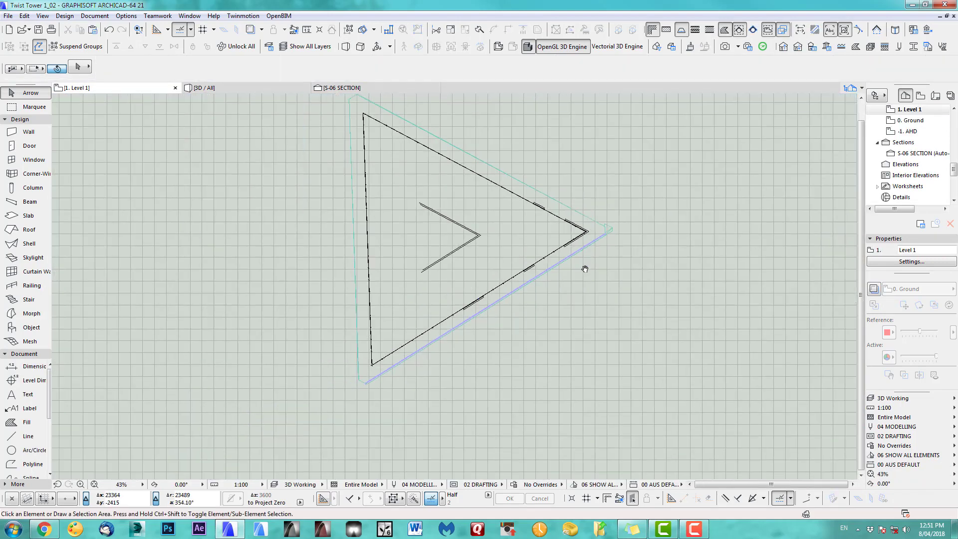
scroll(369, 385, up, 5)
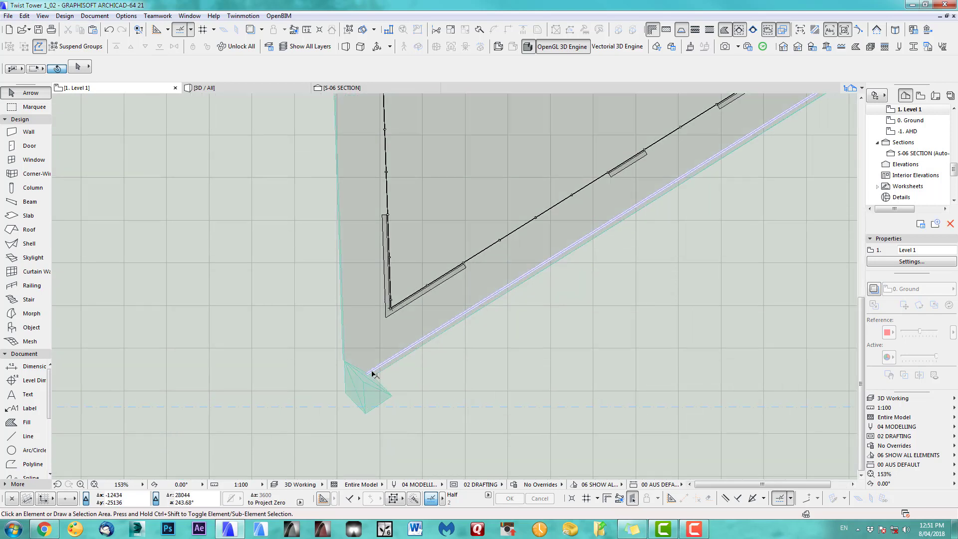
click(373, 373)
scroll(443, 380, down, 5)
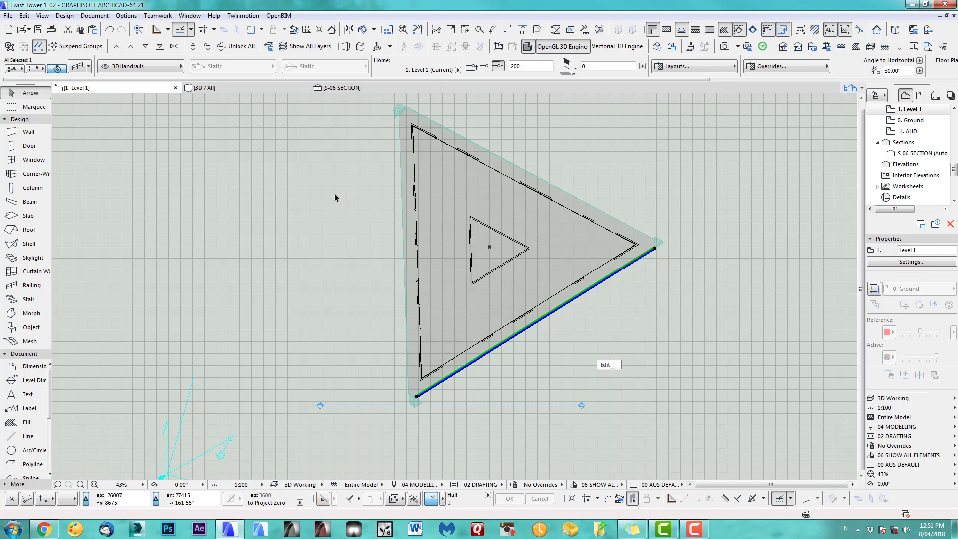
key(ctrl+e)
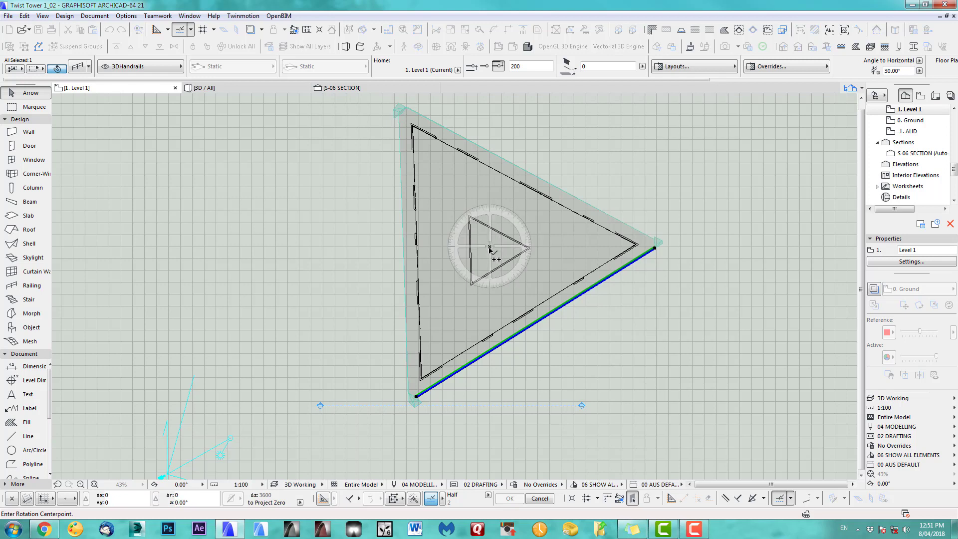
key(Escape)
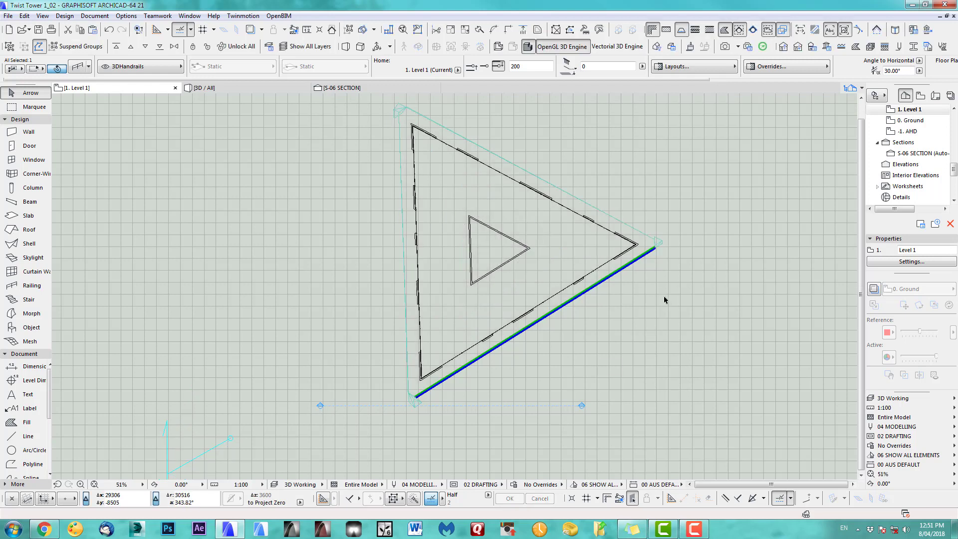
scroll(722, 259, up, 2)
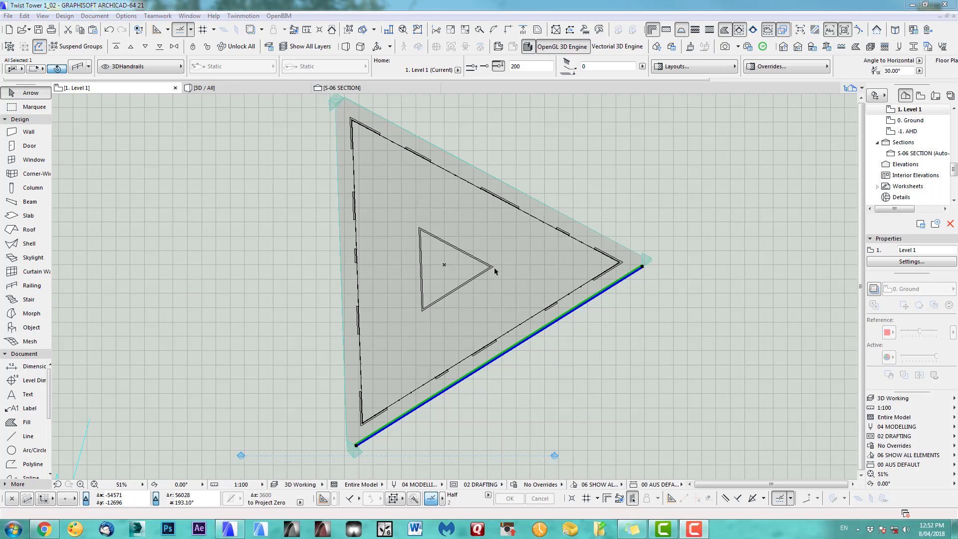
scroll(495, 272, up, 2)
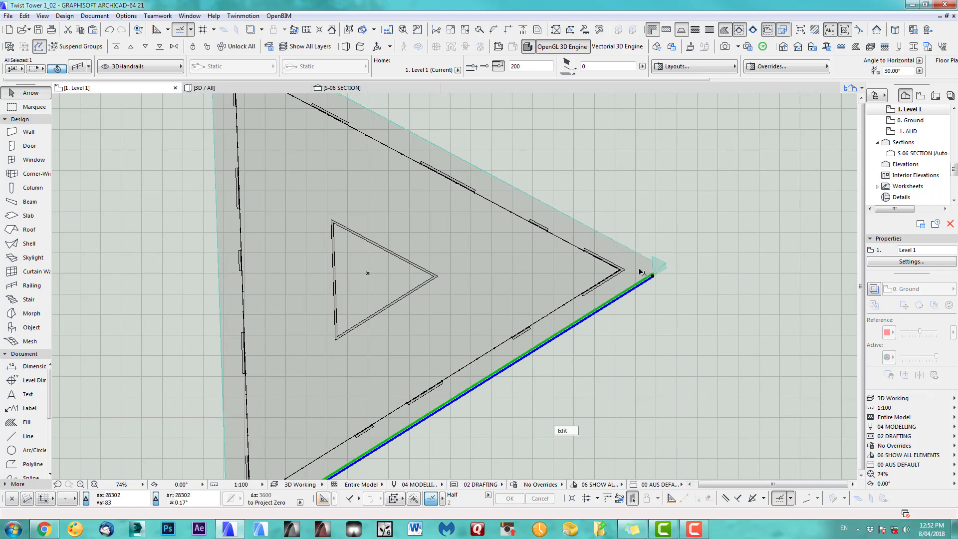
scroll(551, 274, down, 2)
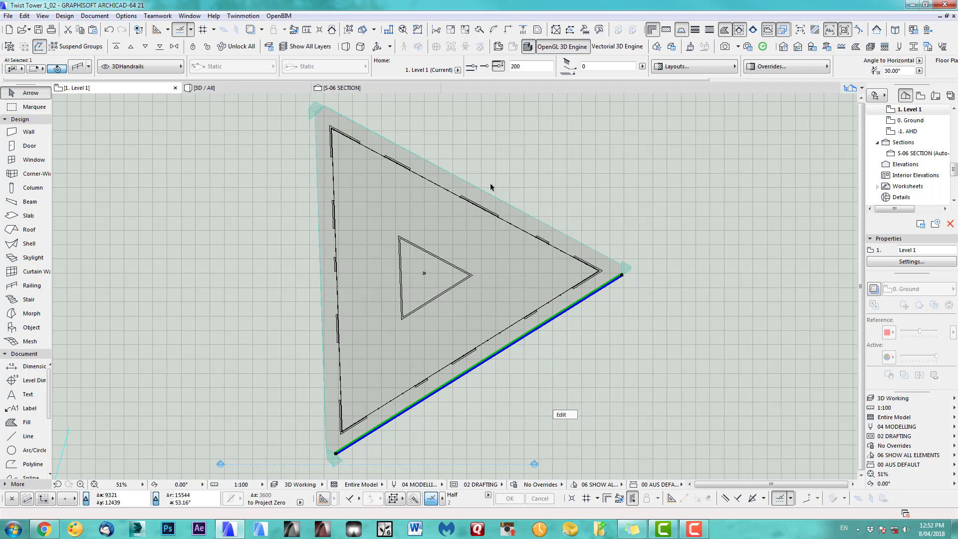
Step: Mirror a copy of the railing onto the upper-right slab edge, about an axis from the right corner column to the core's right corner
click(24, 16)
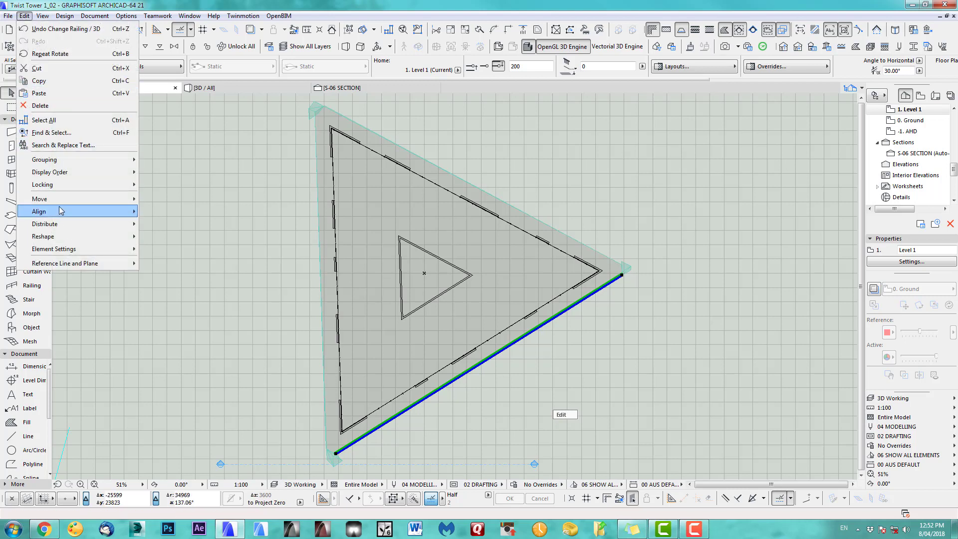
mouse_move(60, 199)
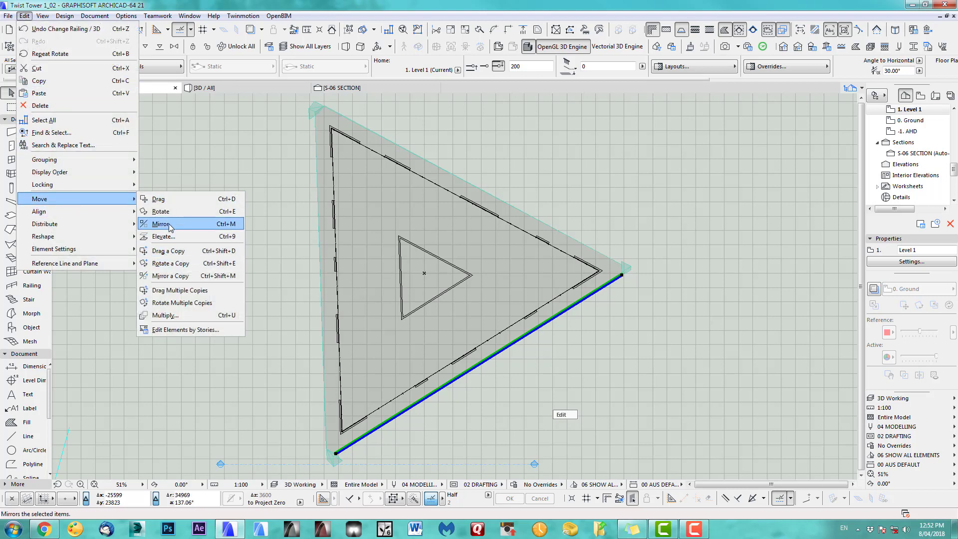
click(169, 275)
scroll(602, 269, up, 6)
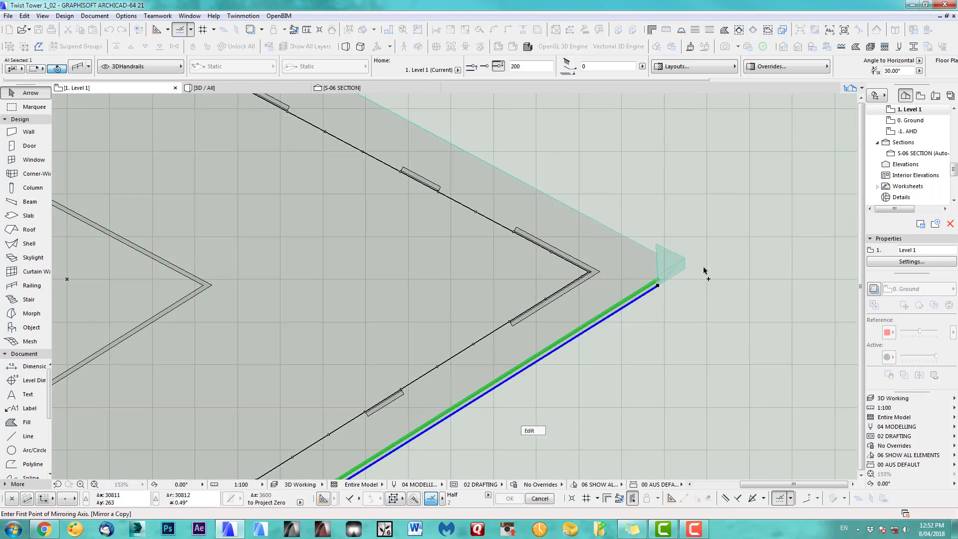
click(685, 268)
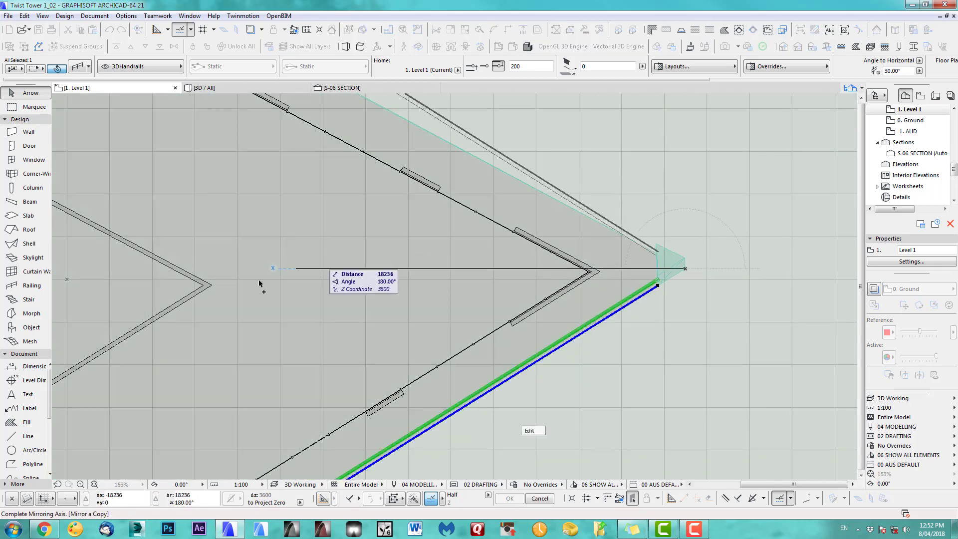
click(214, 288)
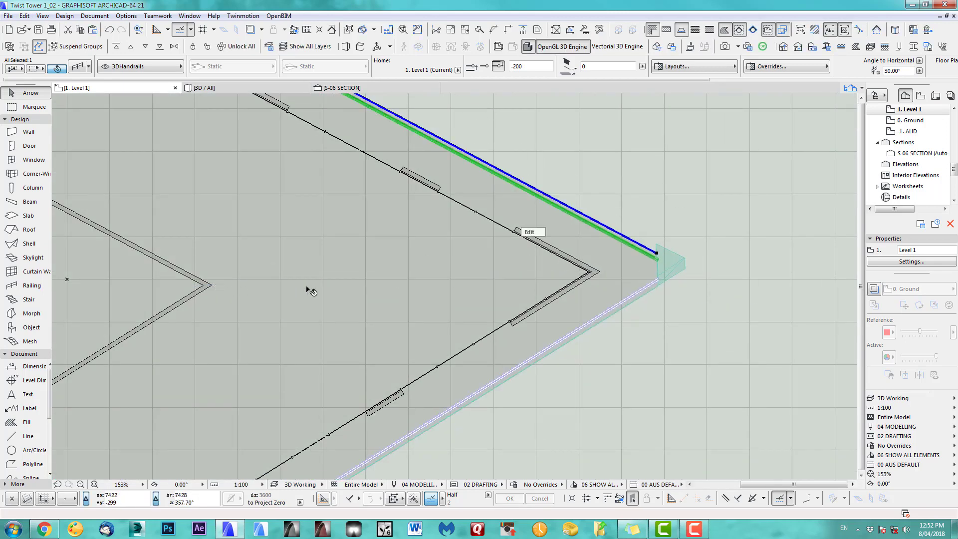
scroll(289, 269, down, 5)
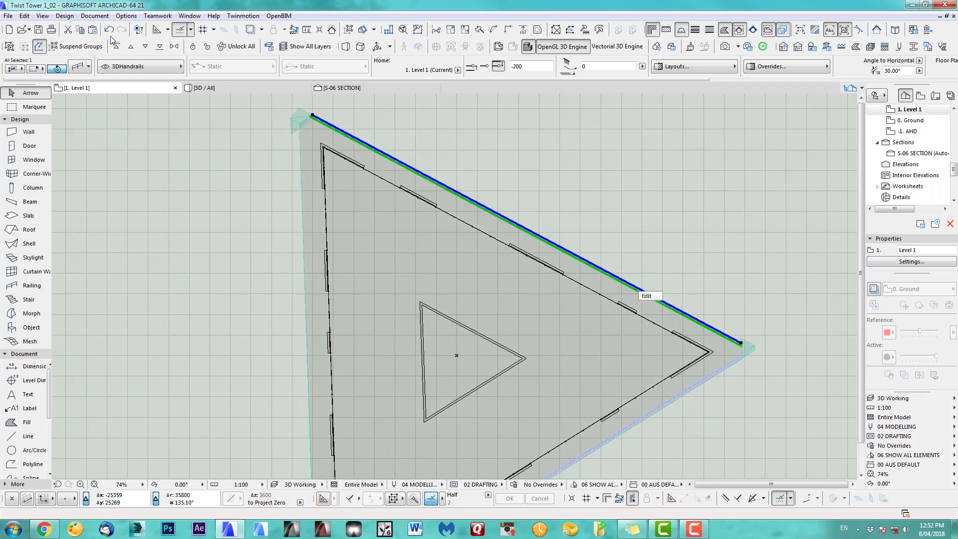
Step: Mirror a copy of the upper-right railing onto the left slab edge, about an axis from the outer walls' top corner to the core's top corner
click(24, 15)
mouse_move(50, 205)
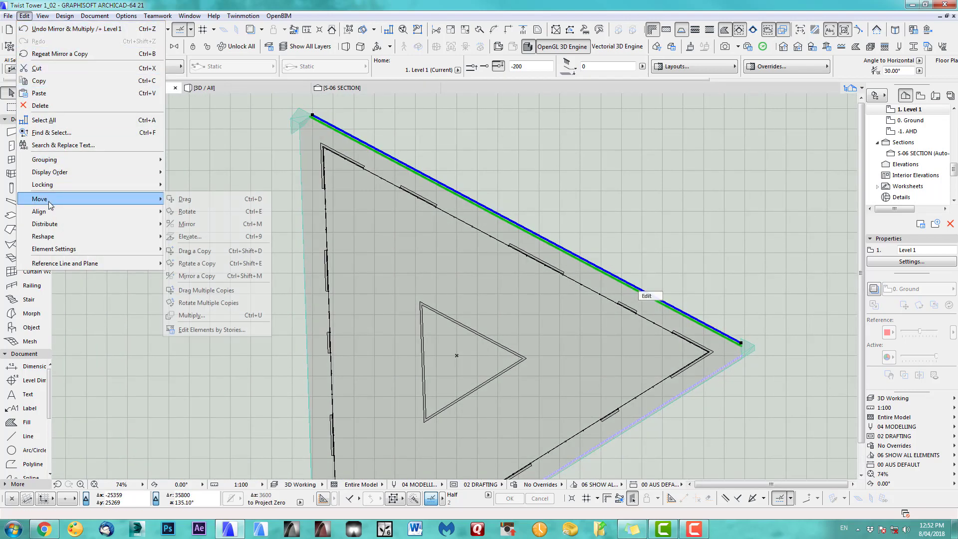
click(198, 276)
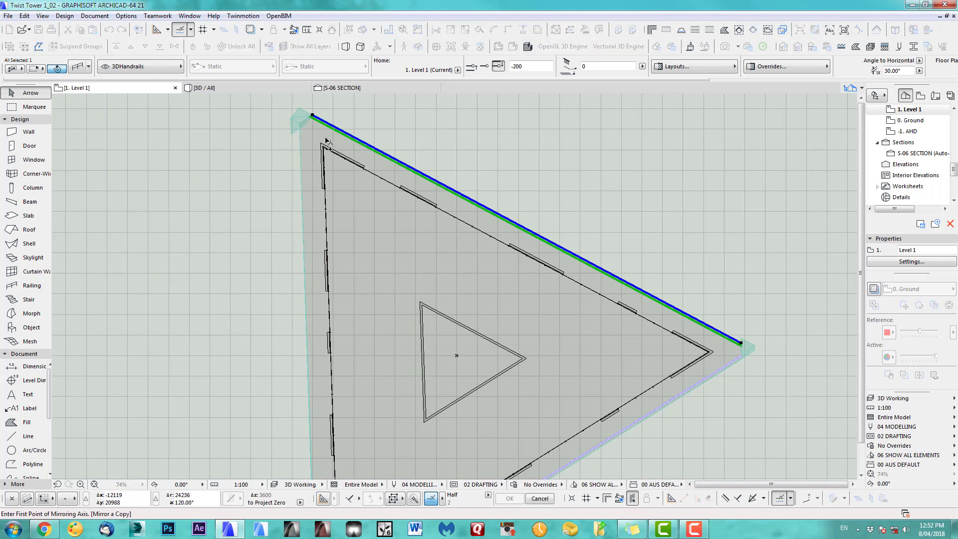
scroll(327, 150, up, 3)
scroll(324, 153, down, 4)
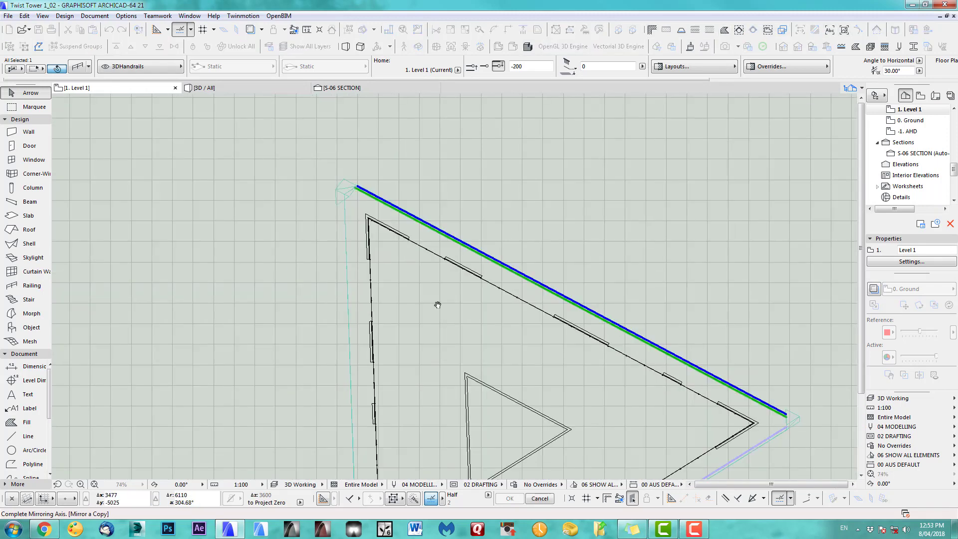
click(332, 139)
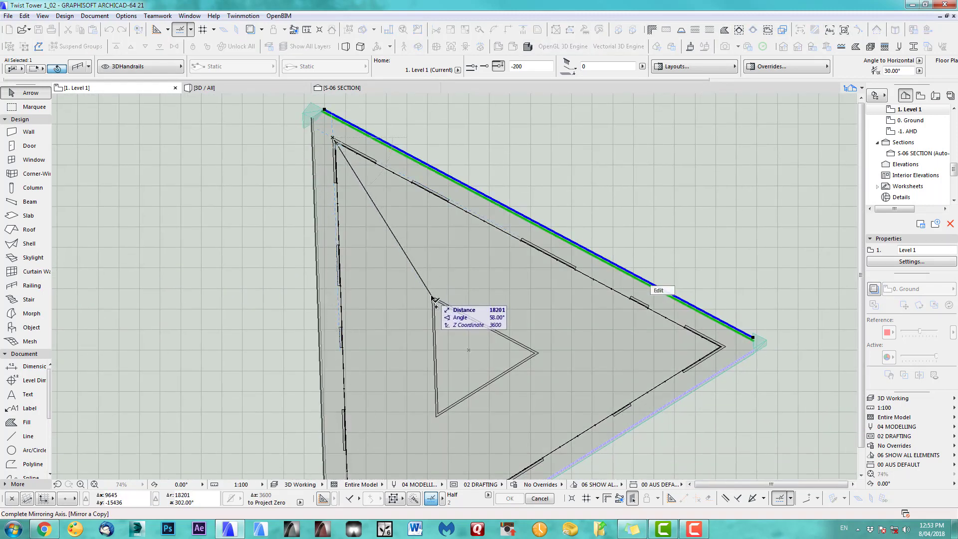
click(433, 295)
click(247, 251)
Step: Examine the Level 1 railings around the building in 3D, including where they meet the corner columns
key(F3)
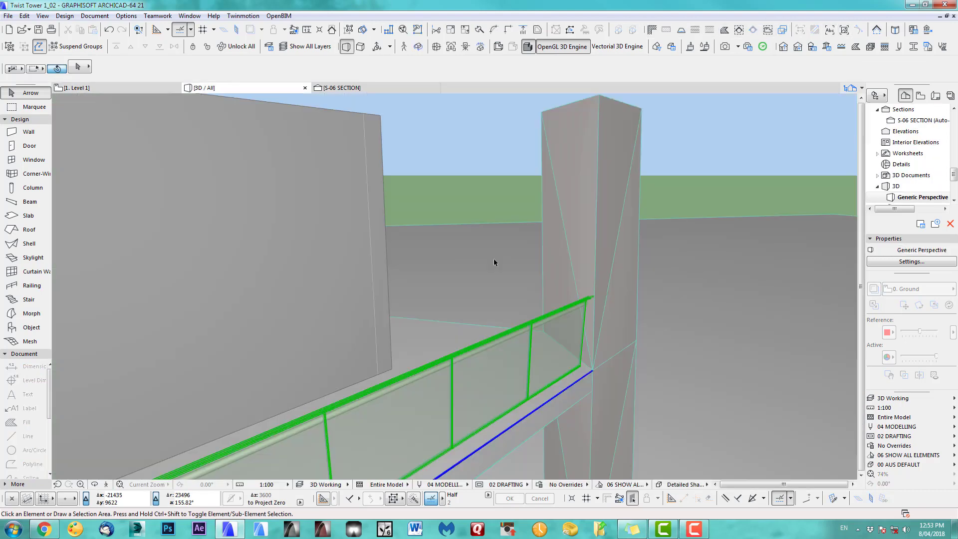
scroll(581, 294, down, 5)
scroll(435, 357, down, 2)
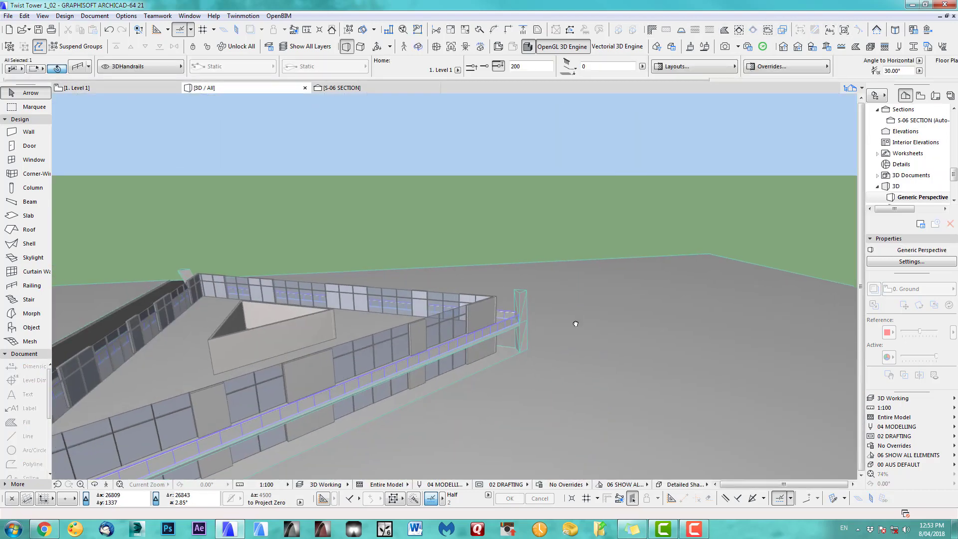
middle_drag(576, 322, 733, 272)
scroll(572, 310, down, 2)
middle_drag(573, 310, 499, 222)
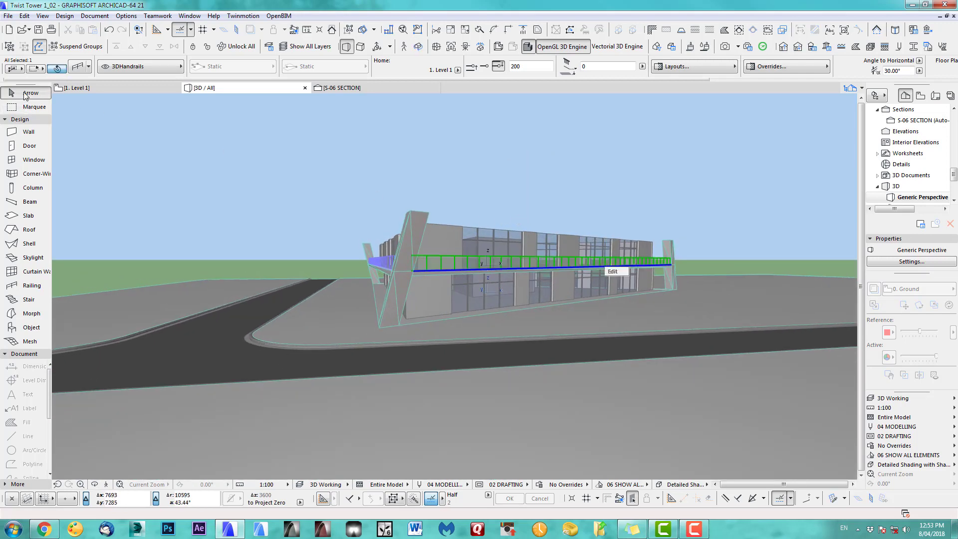
Step: Try selecting the upper-story walls, columns and railings with a selection area in 3D, and return to the Level 1 plan
click(279, 177)
drag(307, 197, 722, 261)
shift+middle_drag(708, 210, 597, 319)
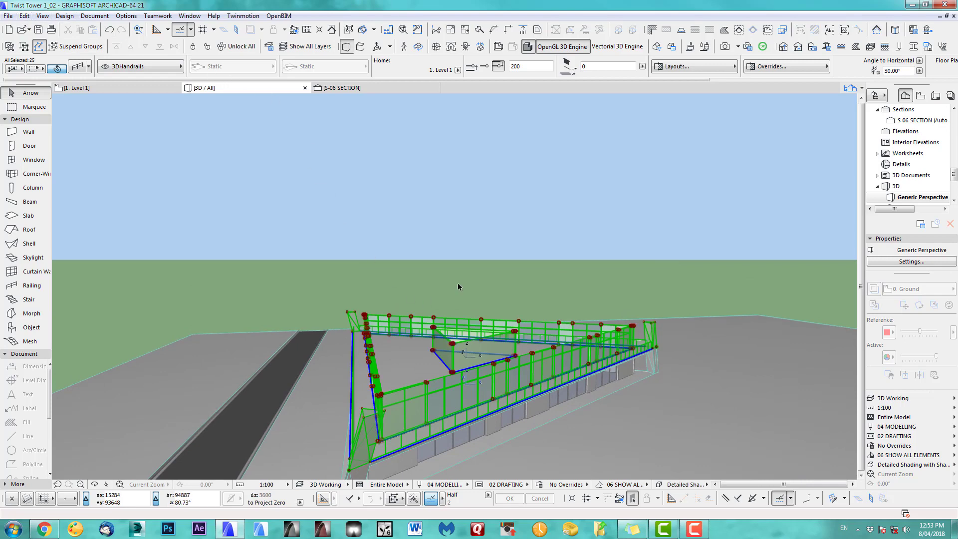
key(F2)
scroll(562, 330, down, 3)
middle_drag(545, 329, 516, 246)
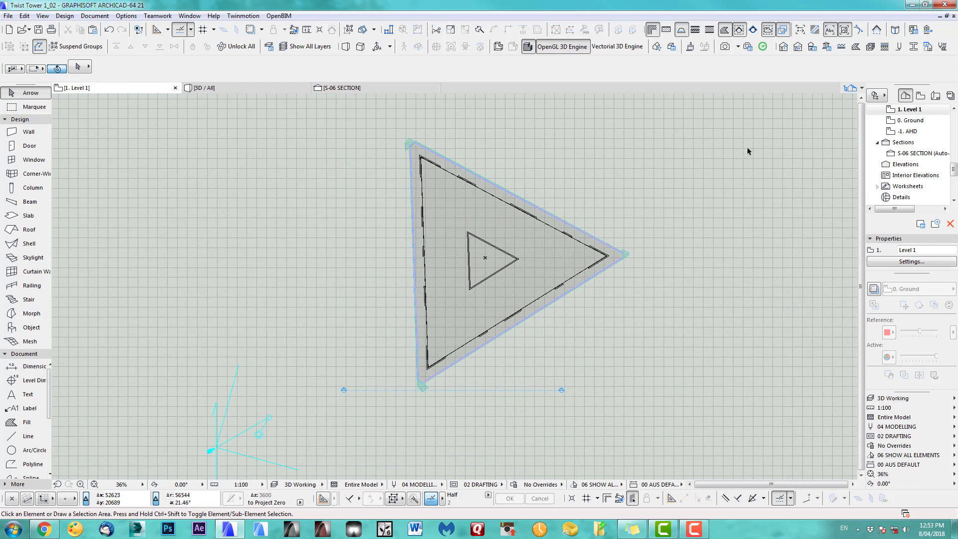
Step: Select all Level 1 columns, walls, slab and railings, check the selection in 3D, and return to the Level 1 plan
click(818, 47)
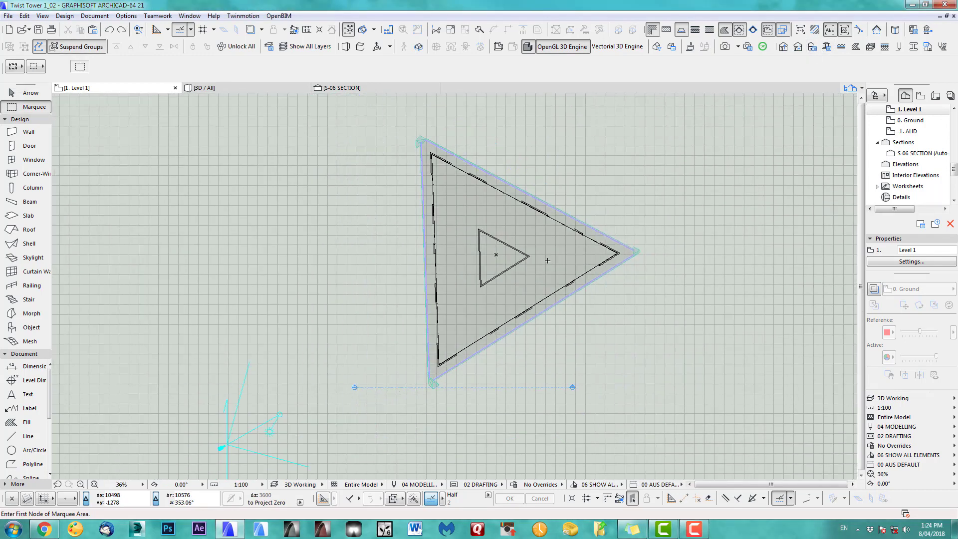
middle_drag(573, 267, 542, 278)
click(605, 262)
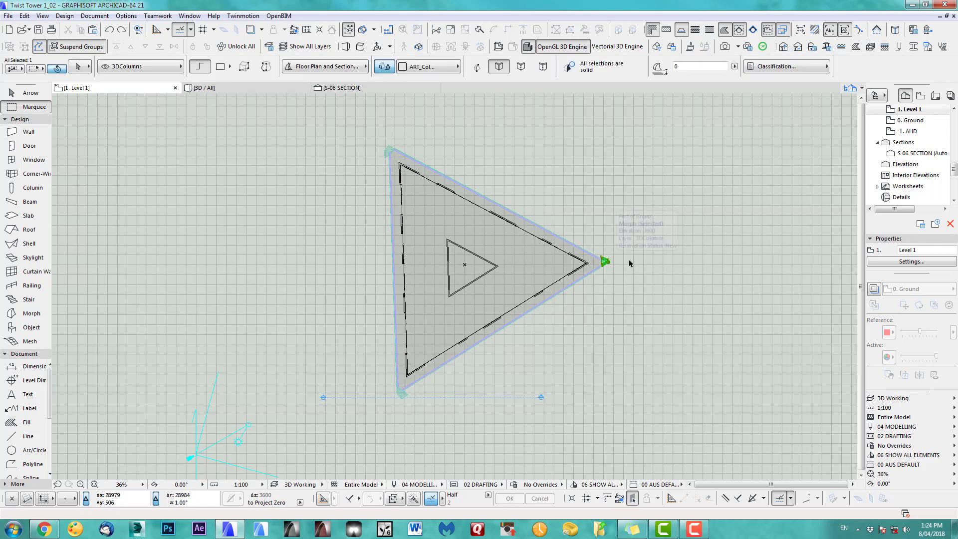
click(86, 52)
middle_drag(302, 201, 280, 207)
key(F5)
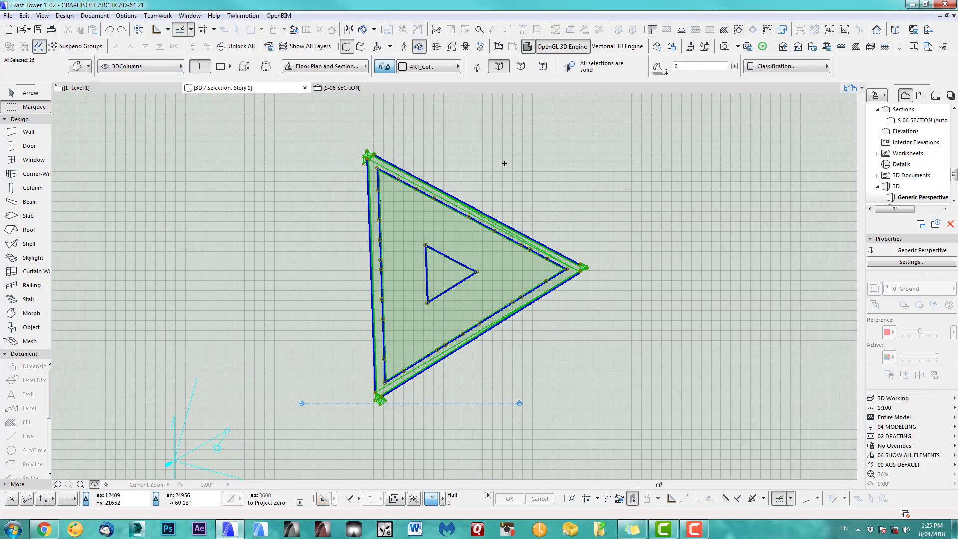
middle_drag(415, 258, 464, 316)
key(F2)
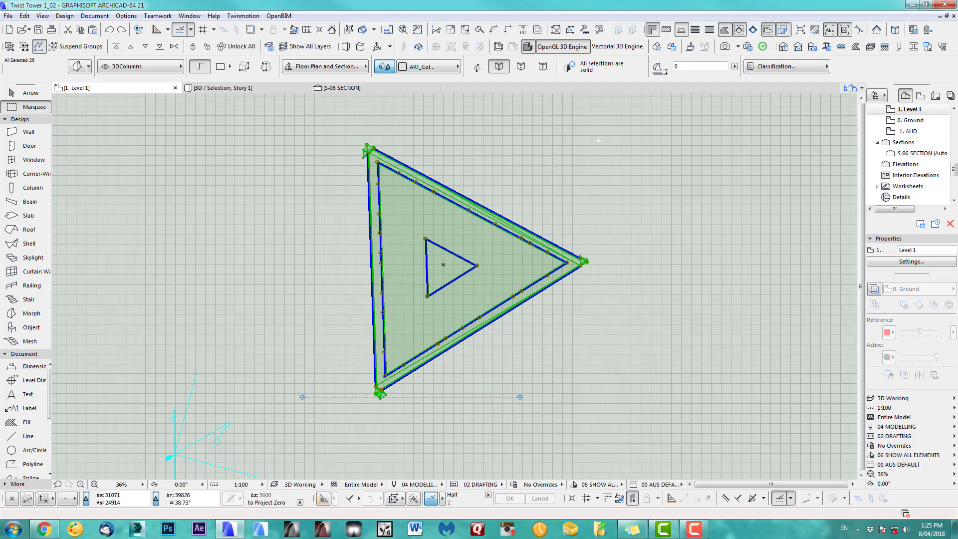
Step: Set up the selected level's multiplication as 29 rotated copies by Increment, with 3600 vertical displacement and the home story set by elevation
key(ctrl+u)
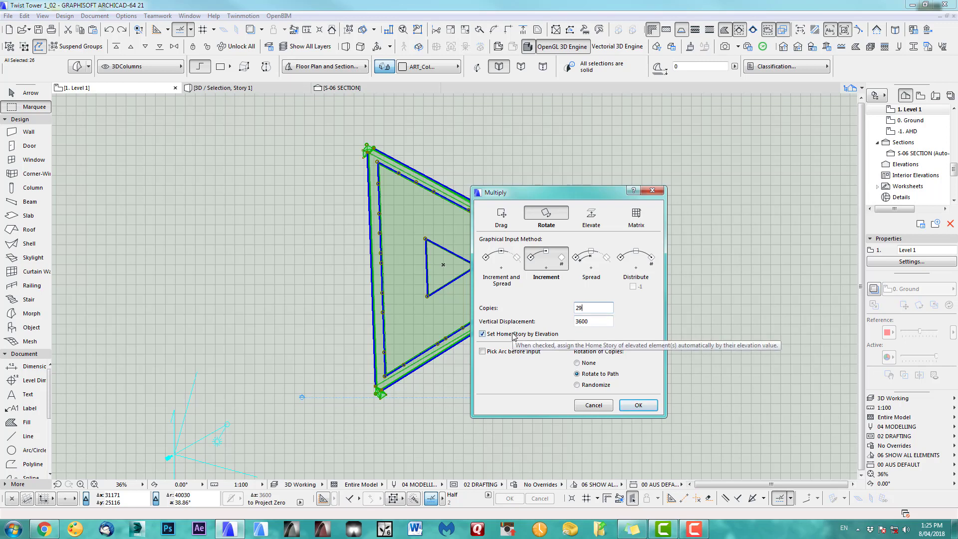
click(586, 321)
click(638, 406)
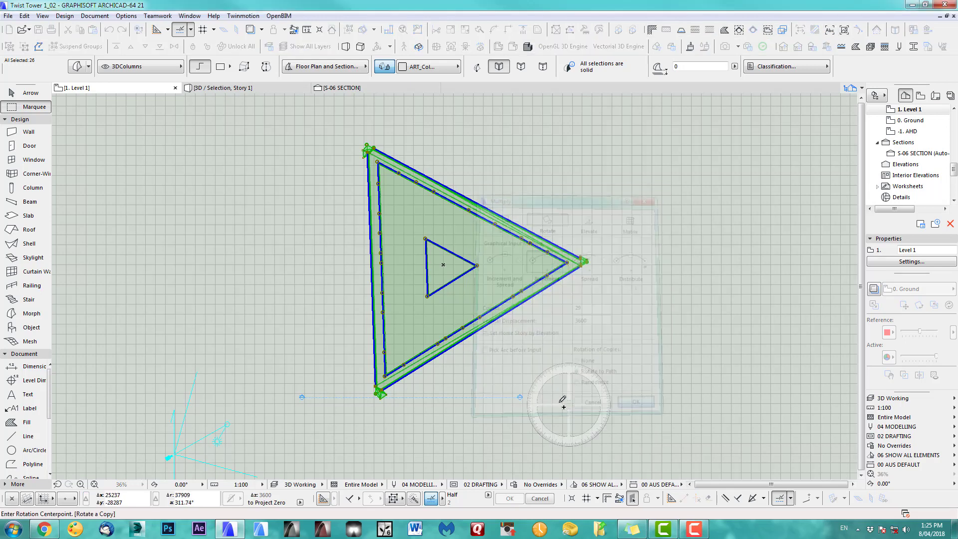
Step: Show the Ground story as trace reference and rotate the copies by 2° each about the midpoint of the circles' horizontal radius line
click(874, 288)
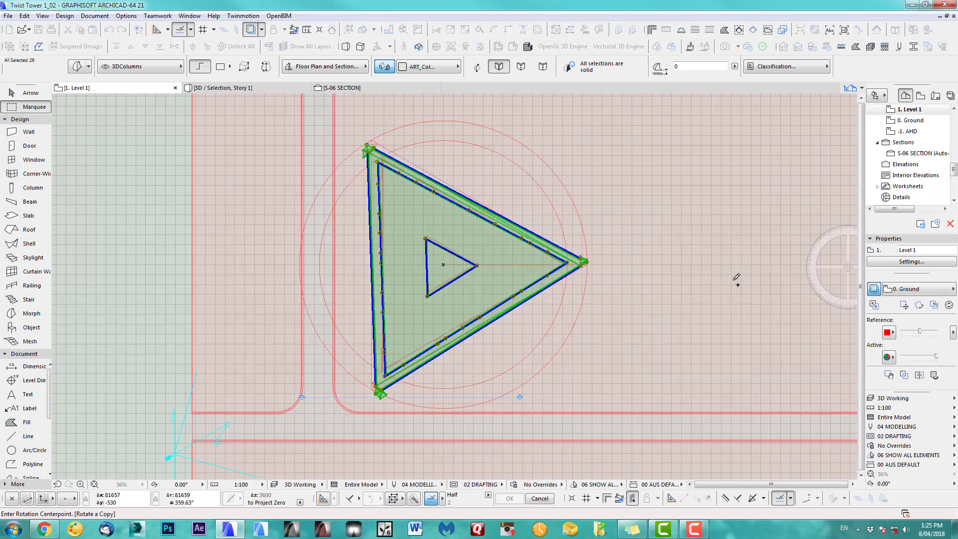
scroll(508, 270, up, 3)
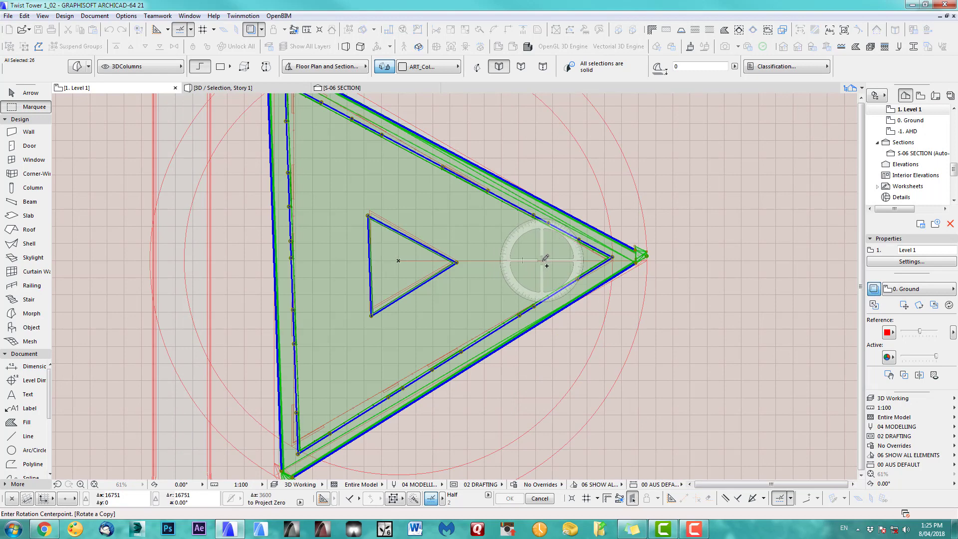
click(523, 260)
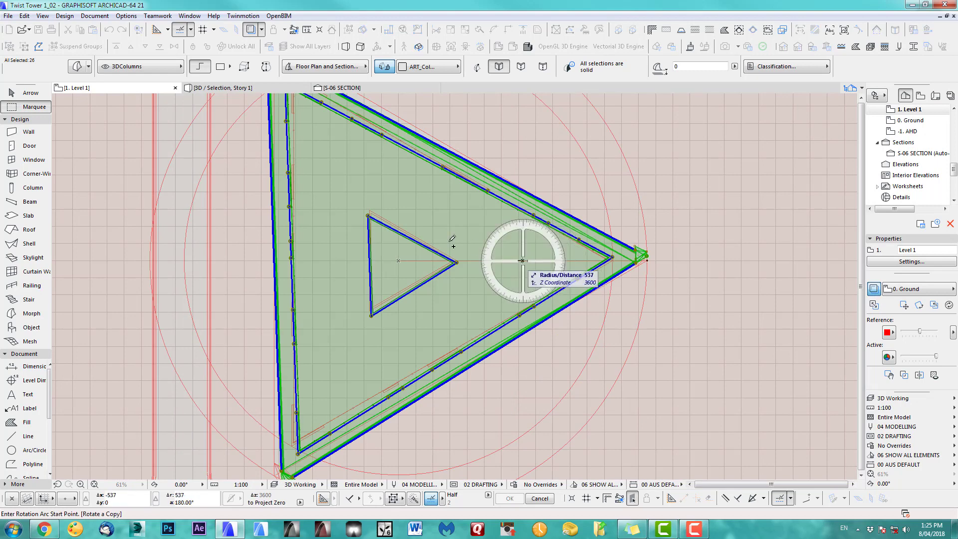
click(346, 260)
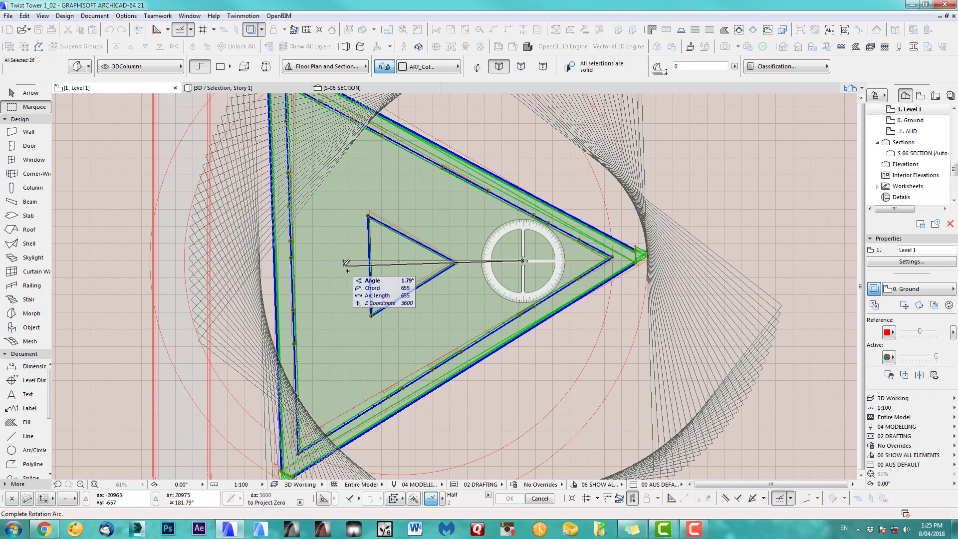
text(2)
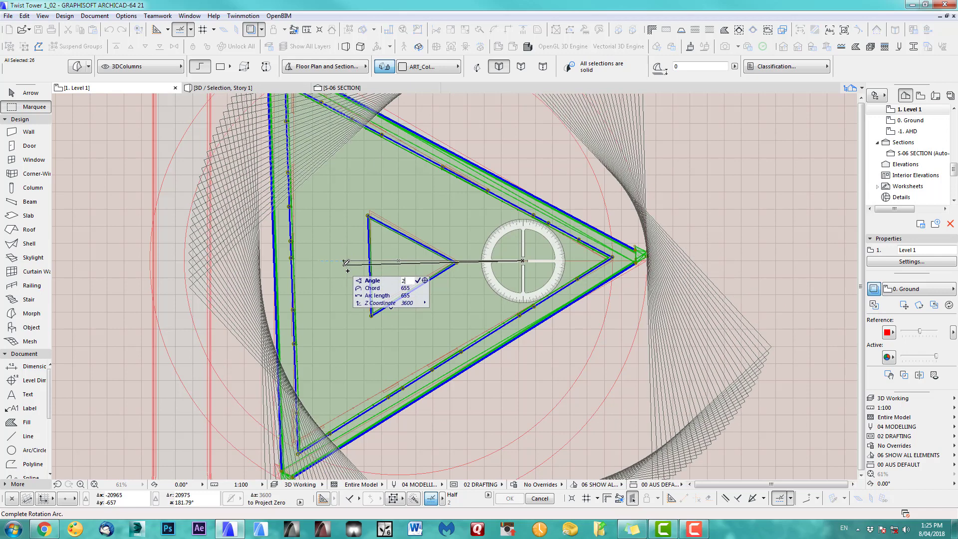
key(Return)
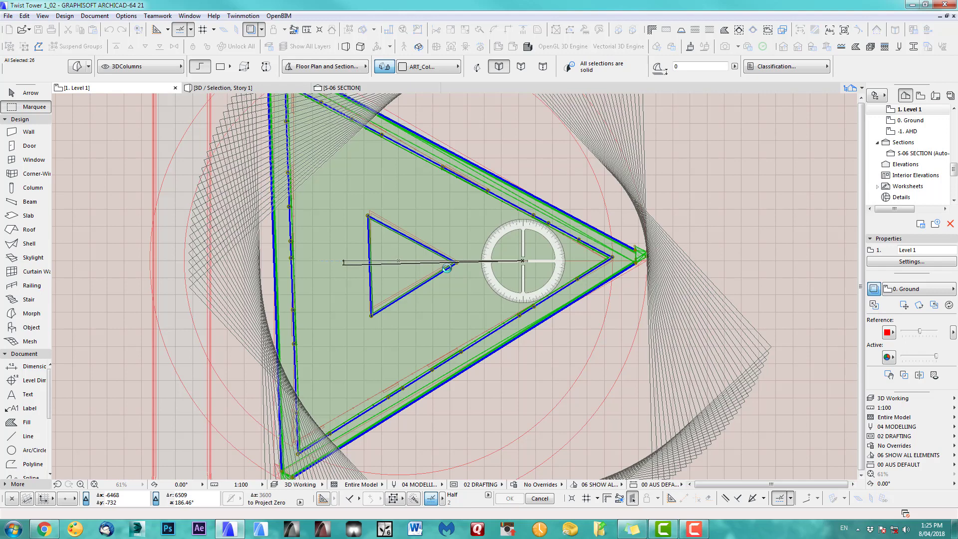
click(447, 268)
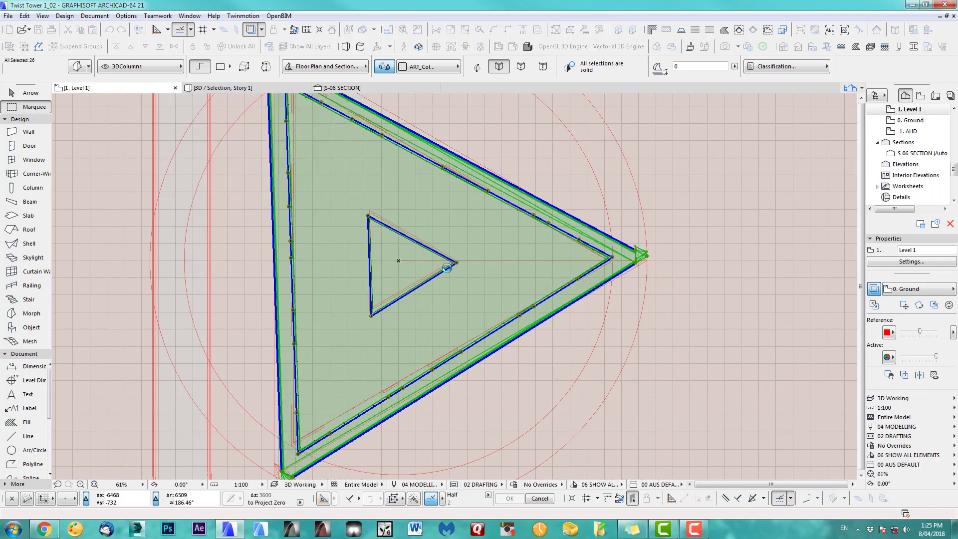
click(538, 220)
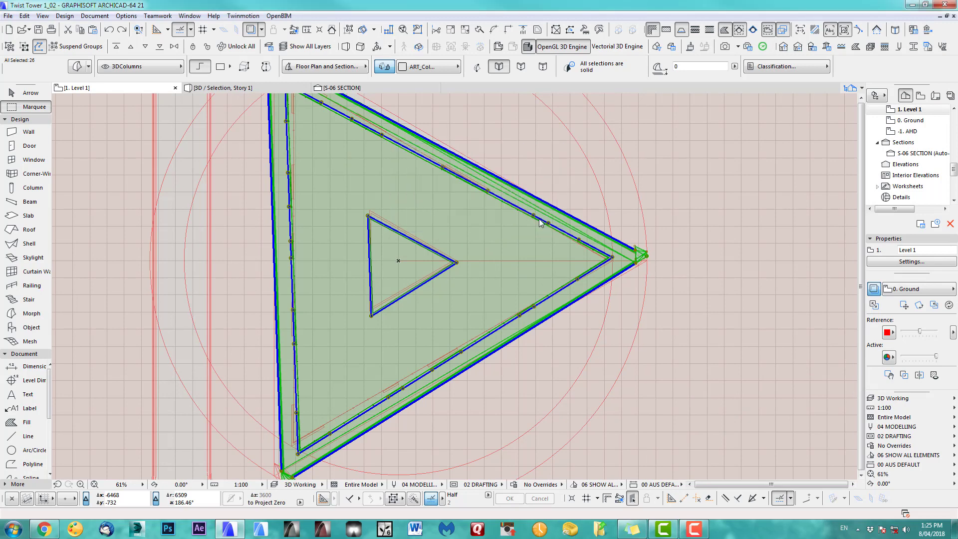
Step: Clear the selection, show the complete model in 3D and examine the twisting tower up to its top
key(ctrl+a)
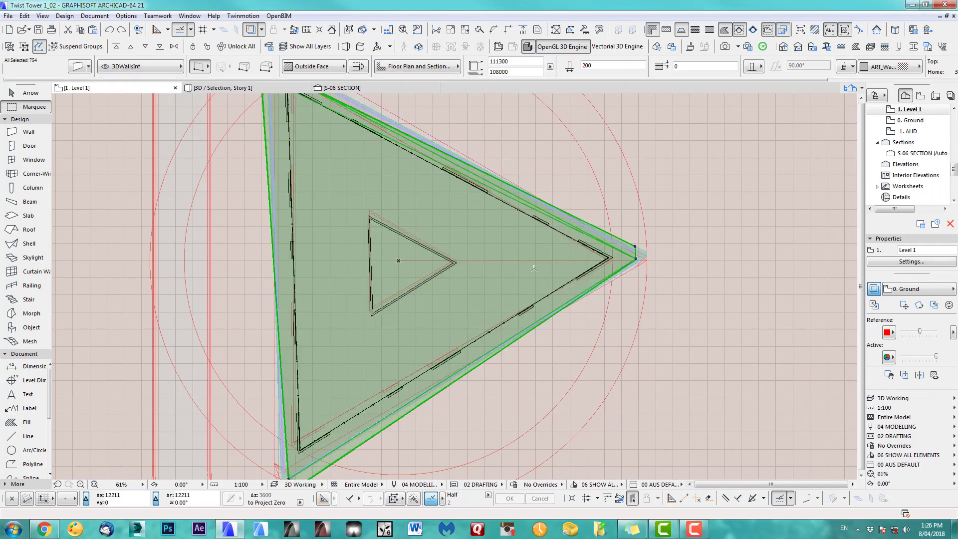
key(Escape)
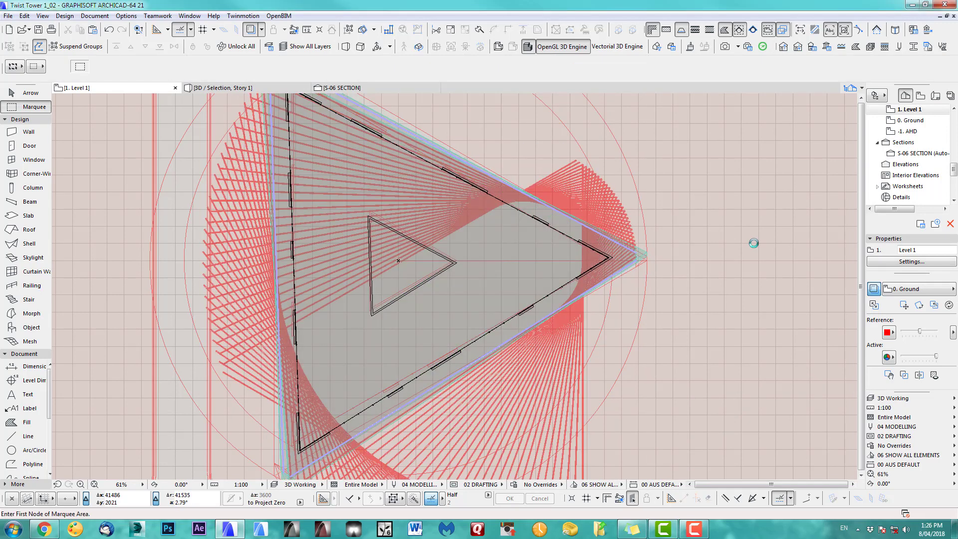
key(F3)
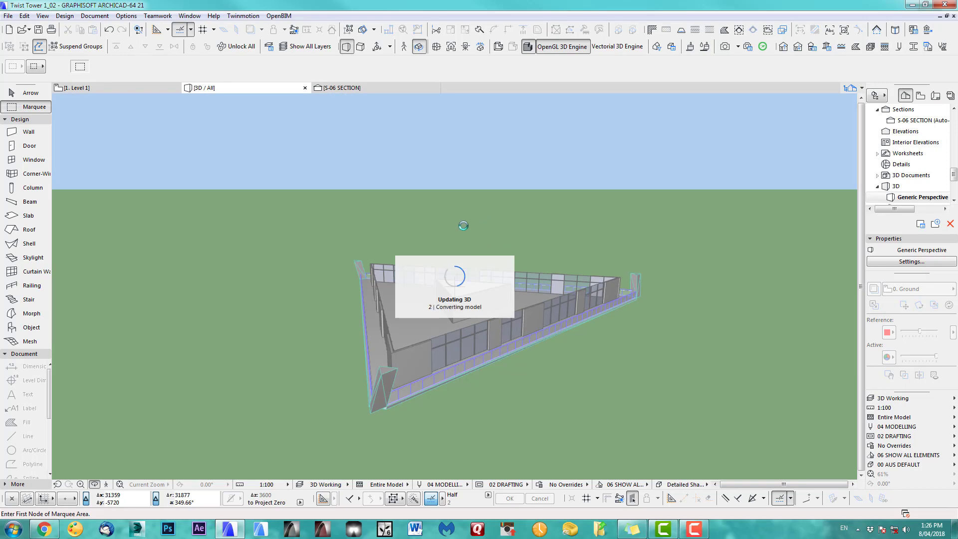
scroll(434, 412, down, 4)
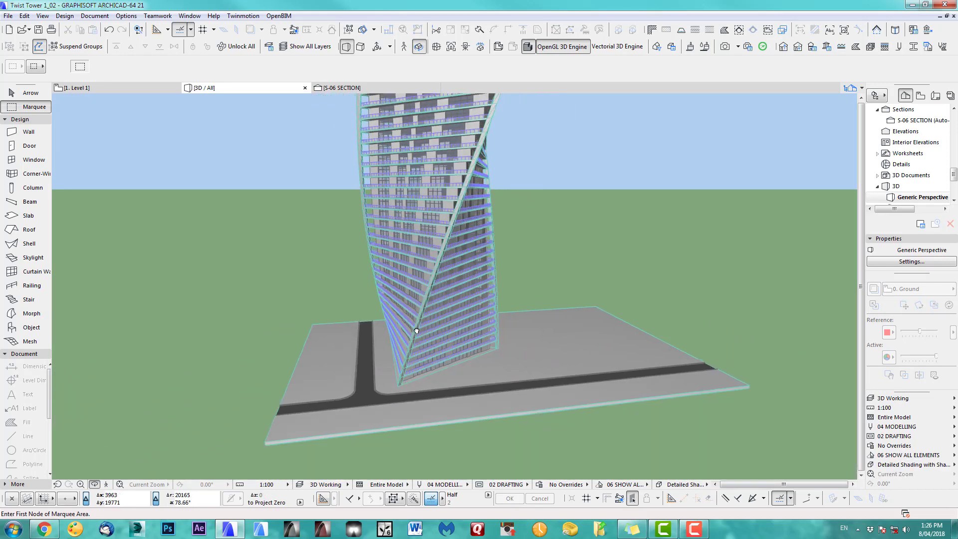
shift+middle_drag(417, 331, 475, 404)
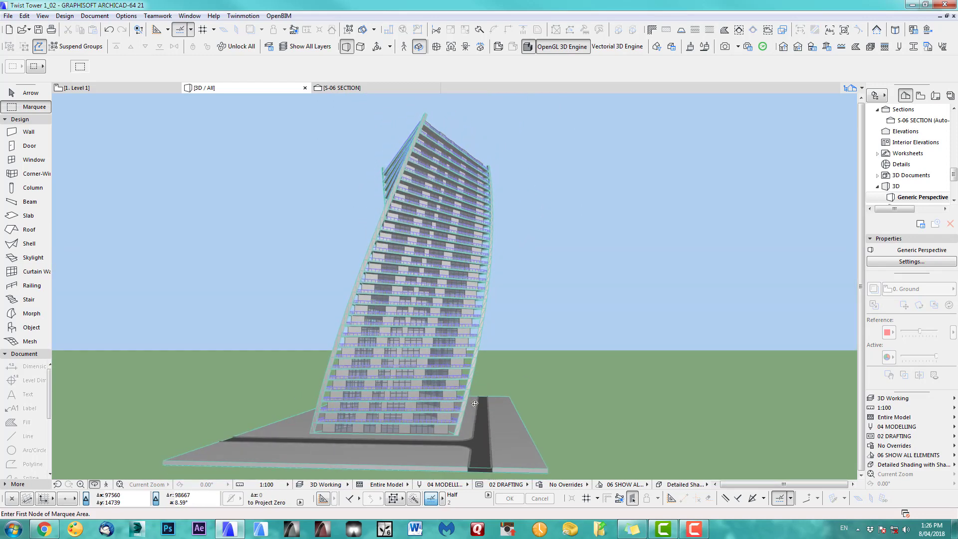
mouse_move(469, 329)
shift+middle_down()
mouse_move(425, 299)
mouse_move(477, 266)
mouse_move(465, 371)
mouse_move(468, 341)
shift+middle_up()
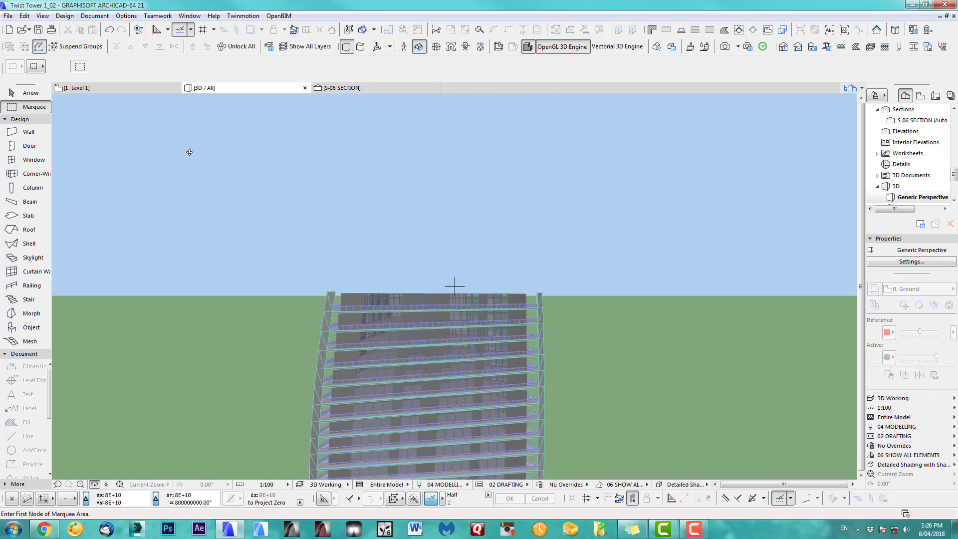
Step: Delete the walls and columns standing above the tower's top slab, using a selection rectangle in 3D
click(35, 93)
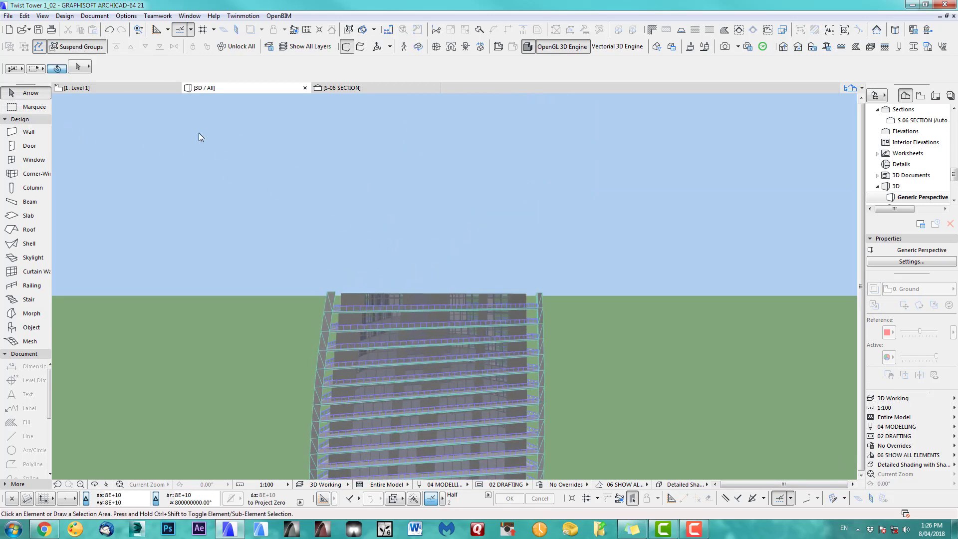
click(274, 268)
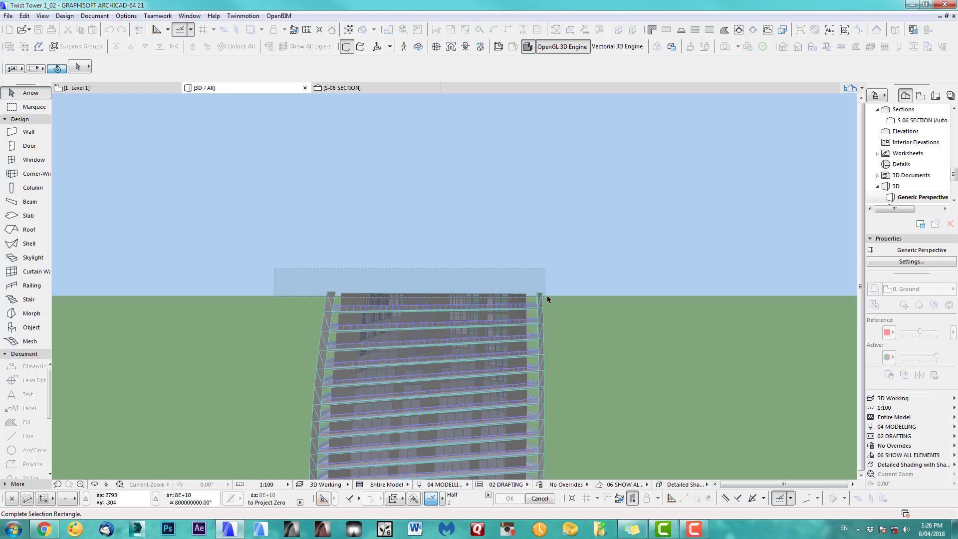
click(592, 227)
key(Delete)
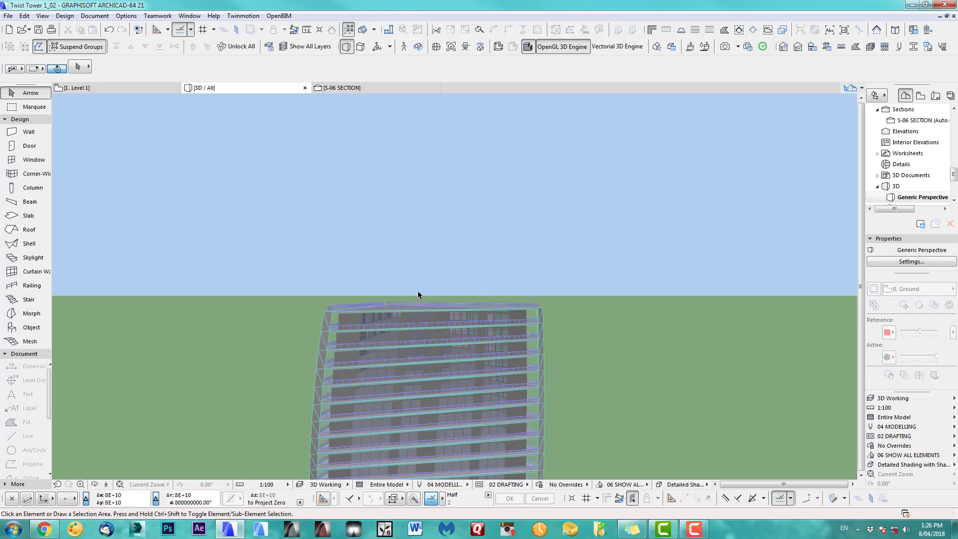
Step: Remove the railings around the edges of the tower's top slab
mouse_move(419, 295)
middle_down()
mouse_move(426, 316)
mouse_move(423, 285)
middle_up()
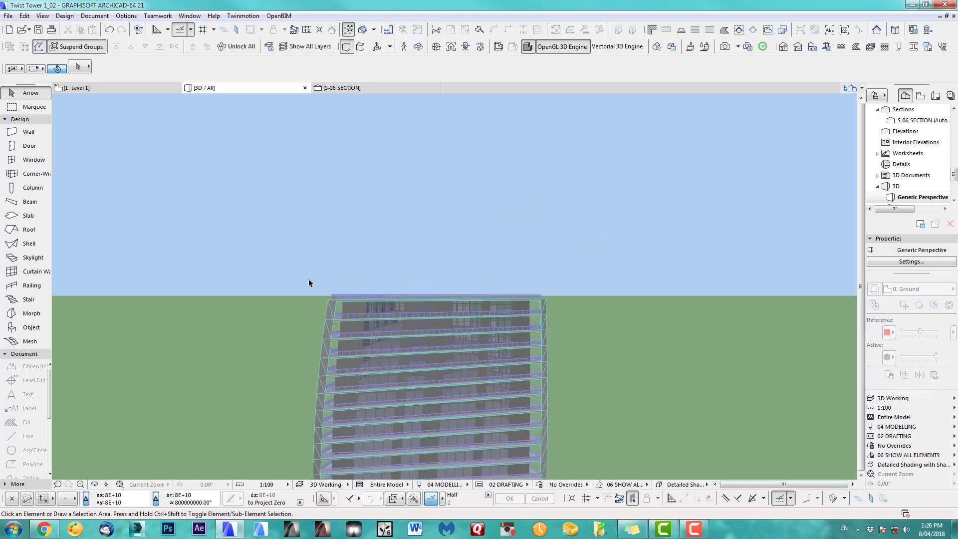
drag(309, 282, 549, 294)
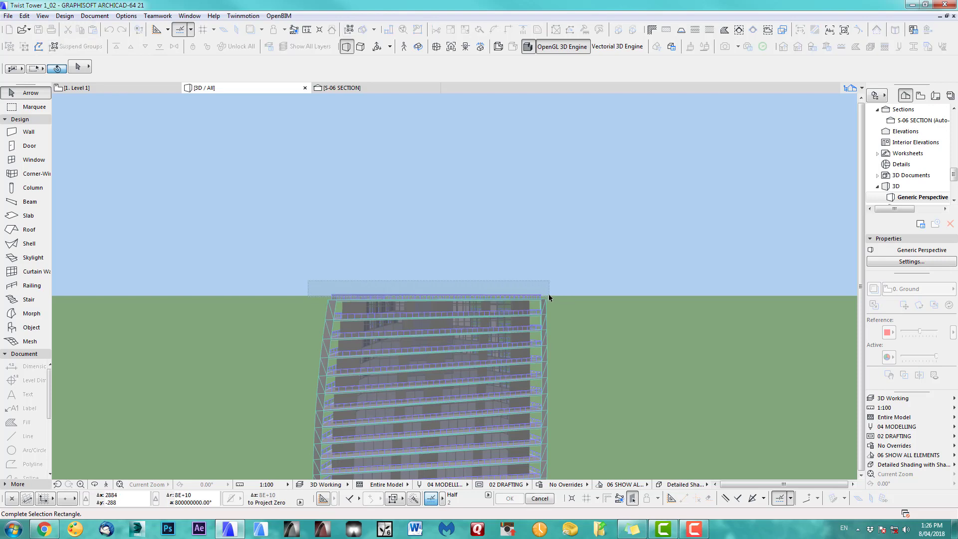
click(599, 280)
shift+middle_drag(425, 293, 437, 310)
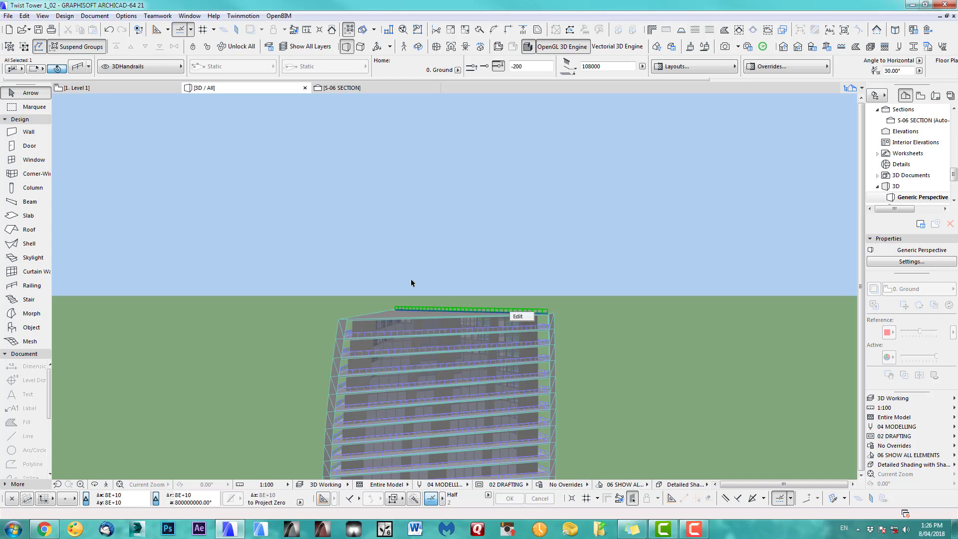
key(Escape)
Step: Examine the whole tower and its site in 3D from a distance and from several sides
scroll(492, 277, down, 3)
scroll(484, 357, down, 1)
middle_drag(484, 356, 477, 245)
shift+middle_drag(429, 335, 726, 322)
scroll(481, 332, up, 3)
shift+middle_drag(432, 387, 410, 332)
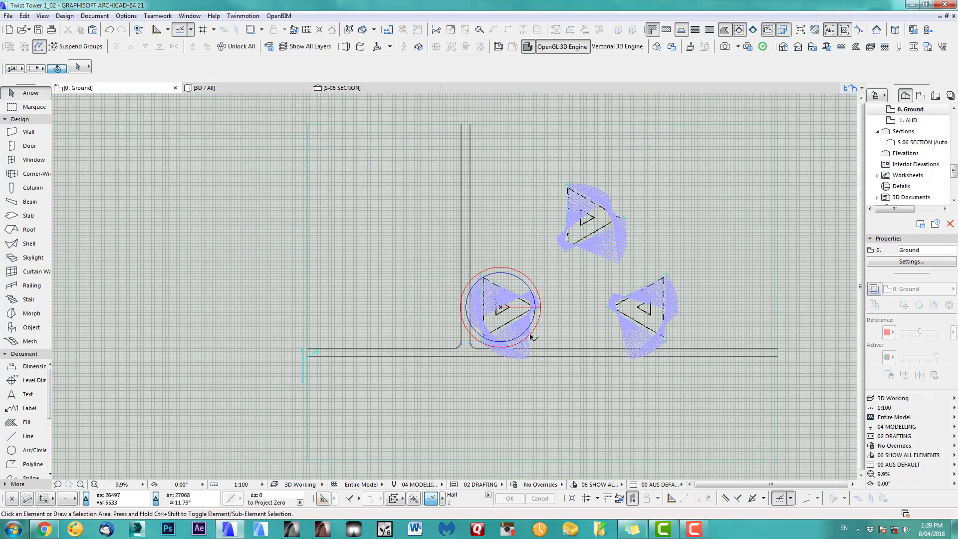
Step: Check the three towers' layout on the Ground plan, show them together in 3D and start rendering the perspective view
scroll(562, 308, up, 1)
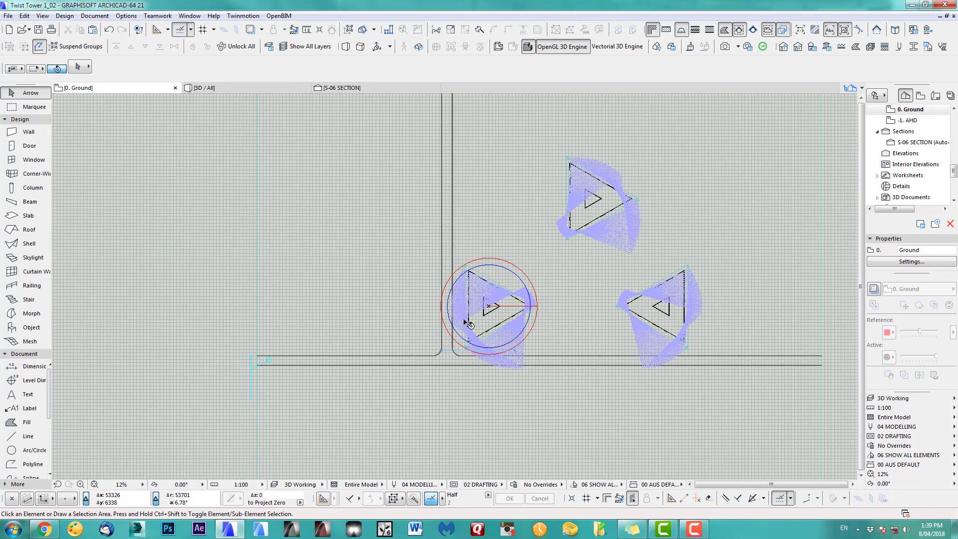
scroll(533, 301, down, 2)
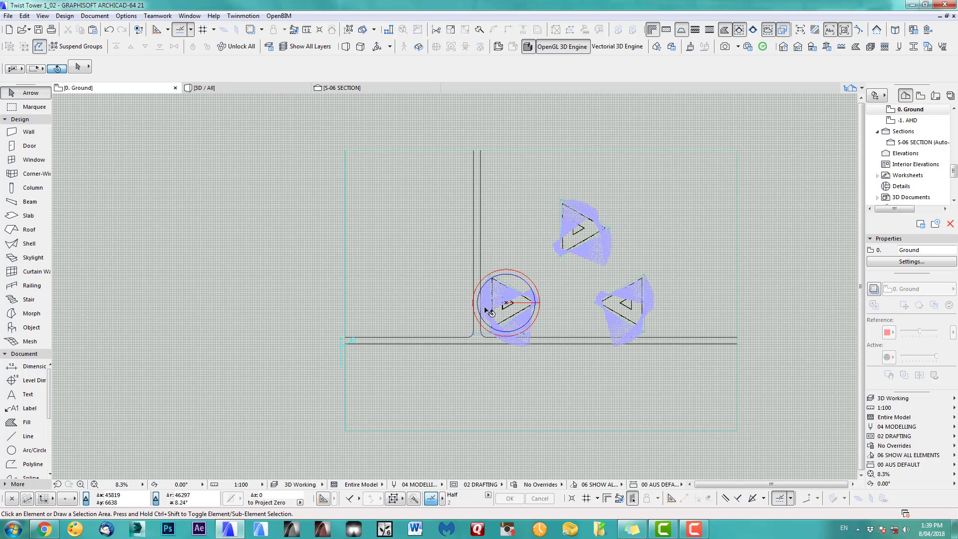
middle_drag(560, 297, 484, 310)
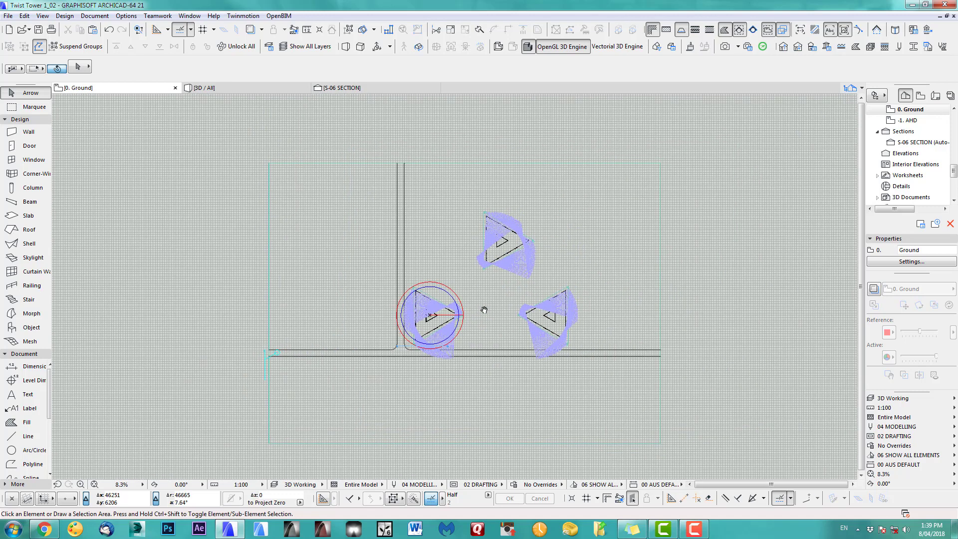
key(F3)
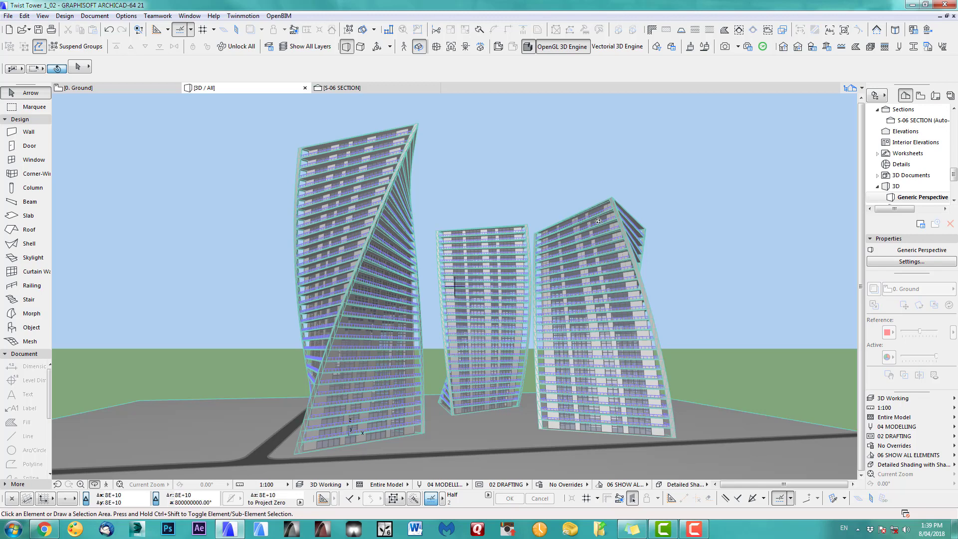
click(727, 47)
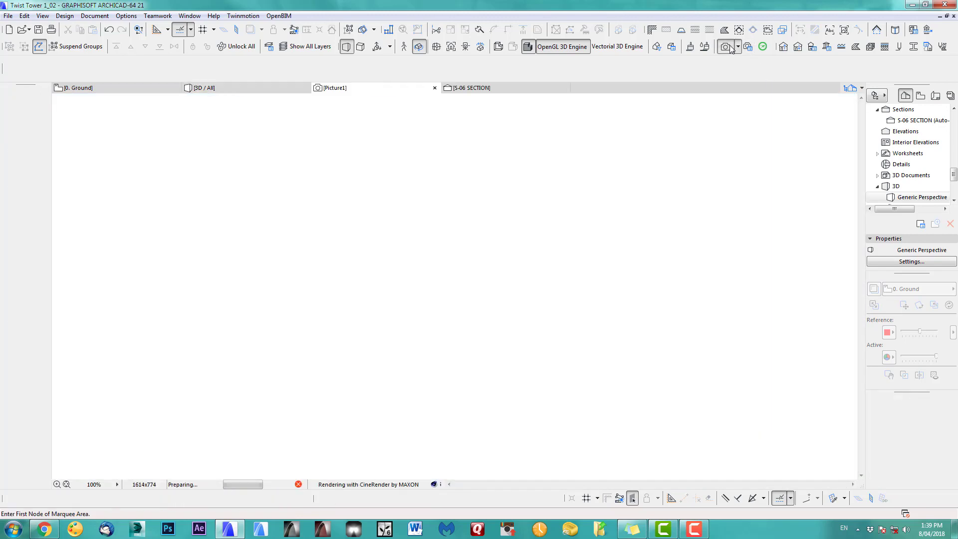